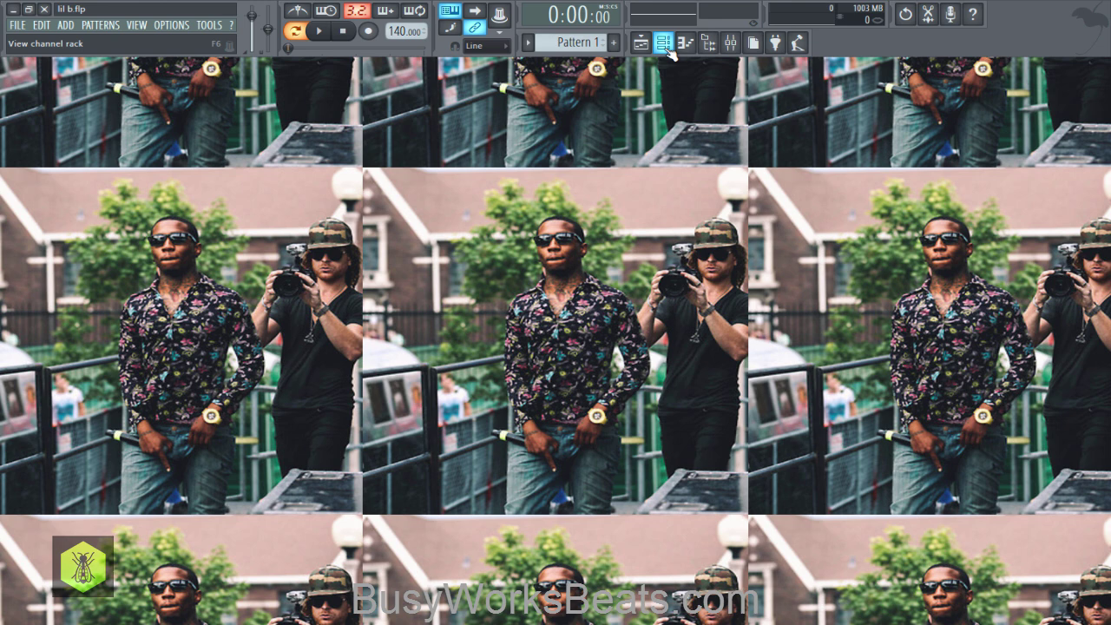
Load the 808 DNA sample from the BusyWorksBeats.com 808 Science Drums folder into the Sampler channel of the channel rack.
click(664, 44)
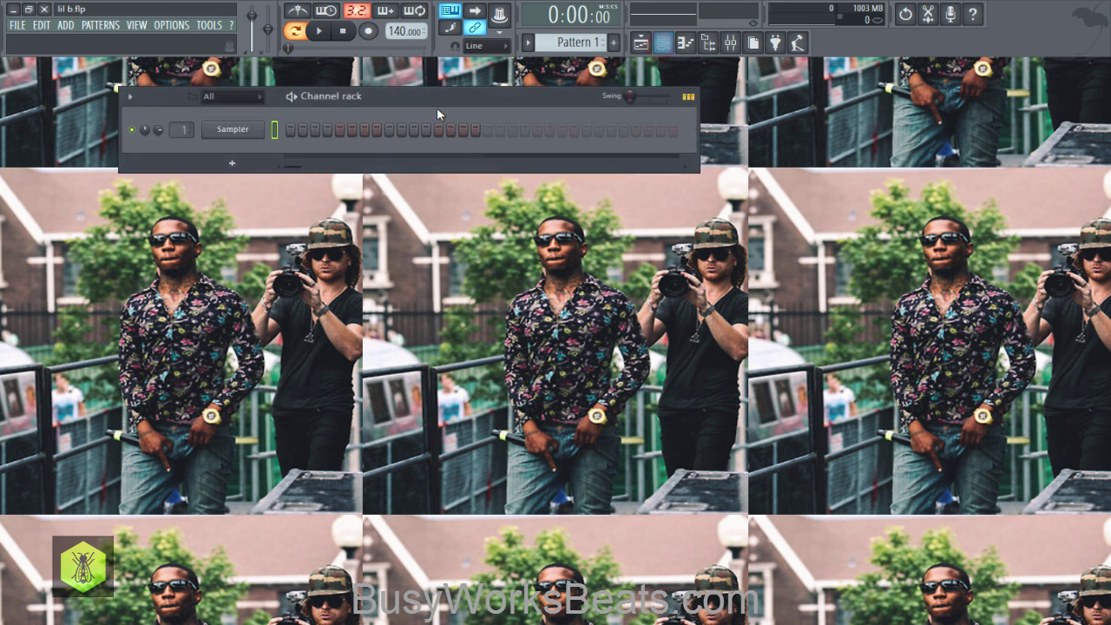
drag(365, 106, 370, 106)
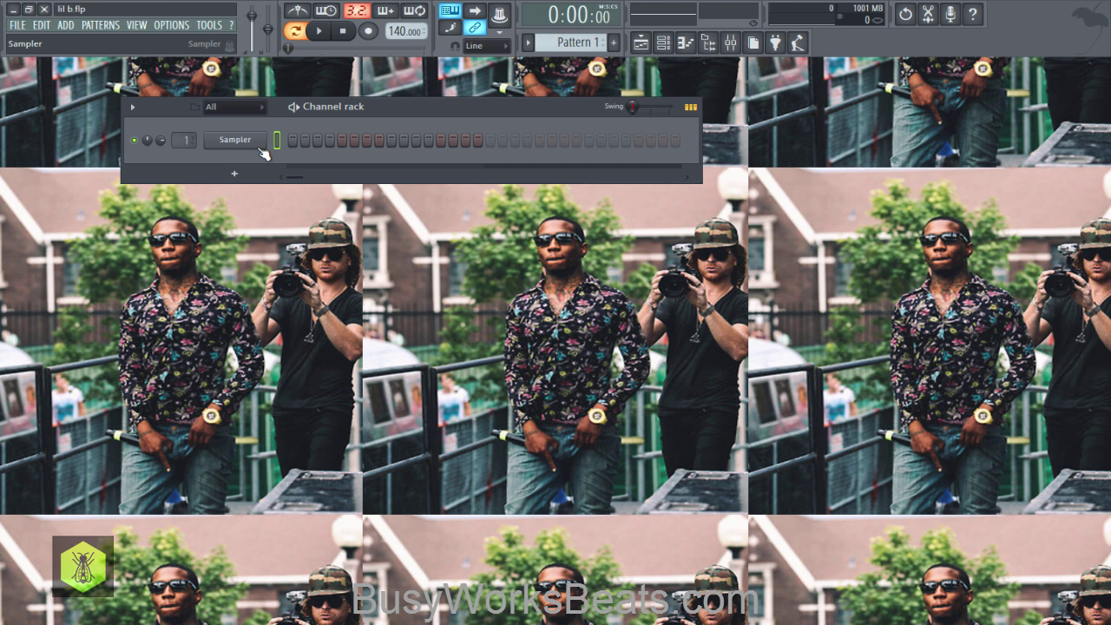
click(708, 45)
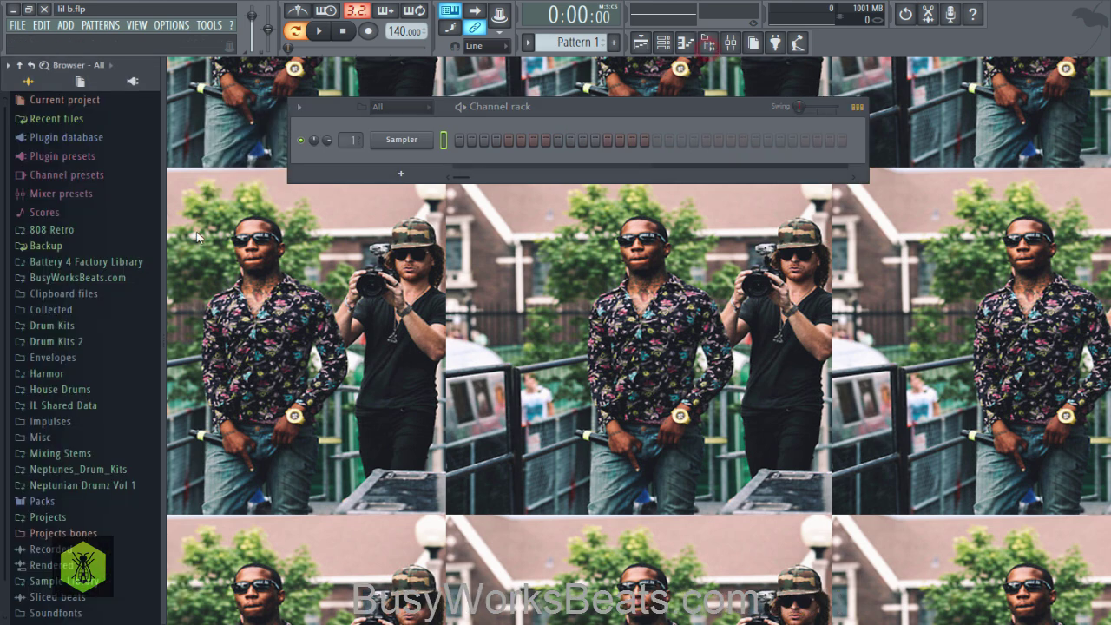
click(125, 281)
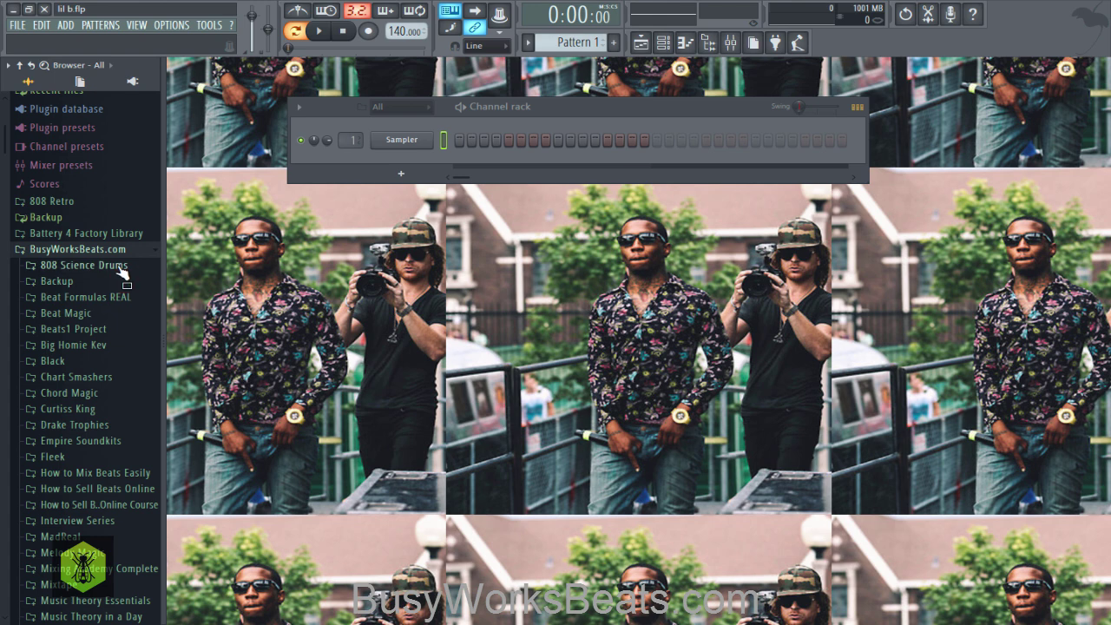
click(118, 266)
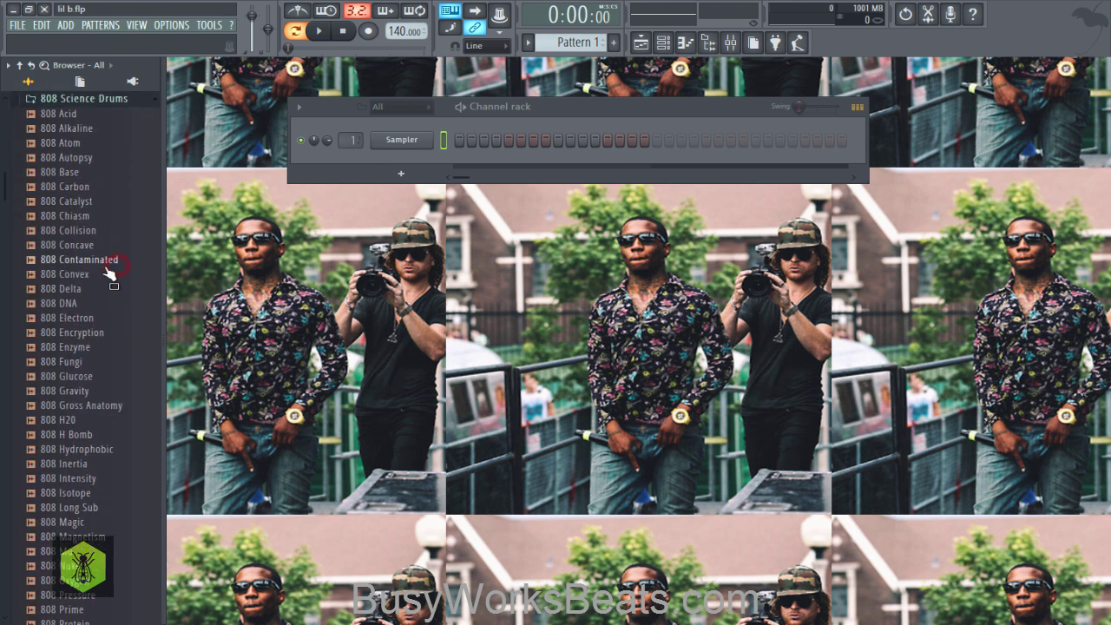
click(69, 304)
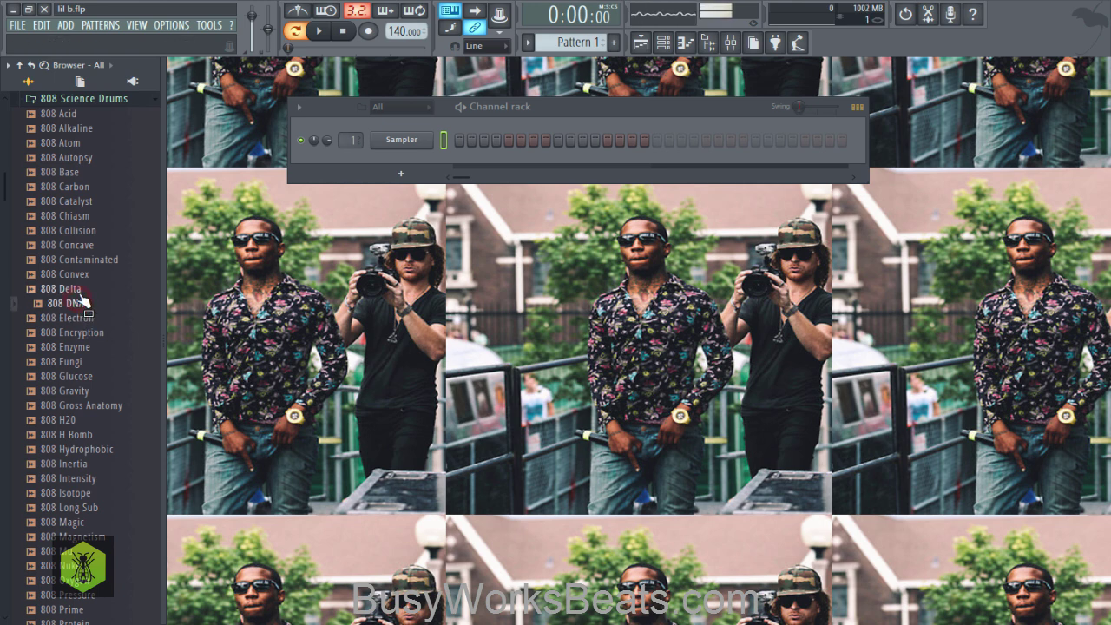
drag(84, 304, 396, 139)
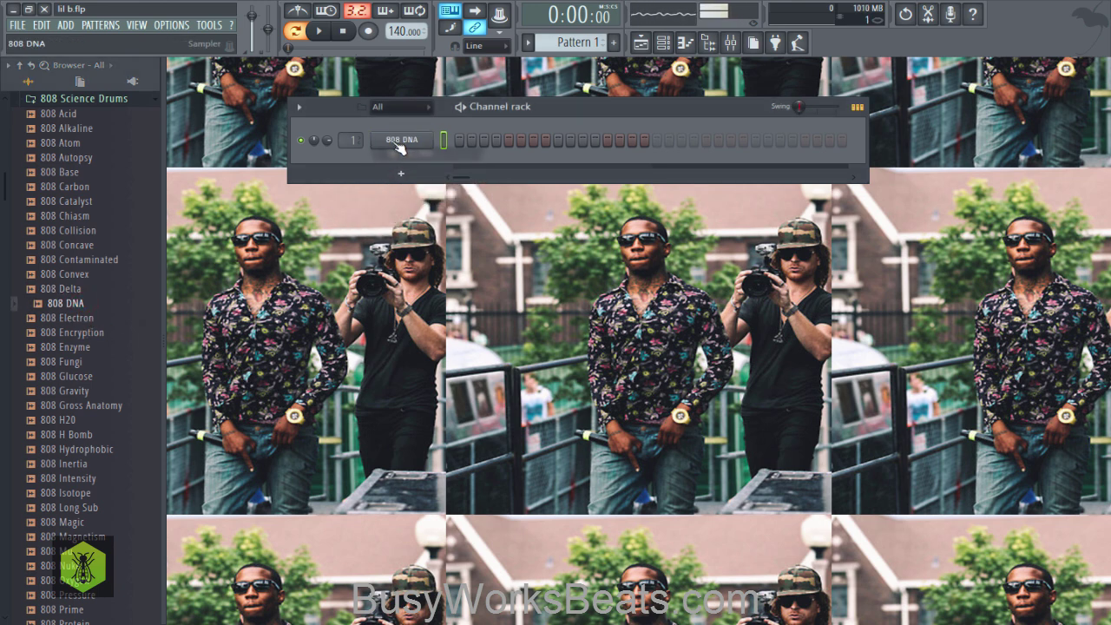
click(718, 52)
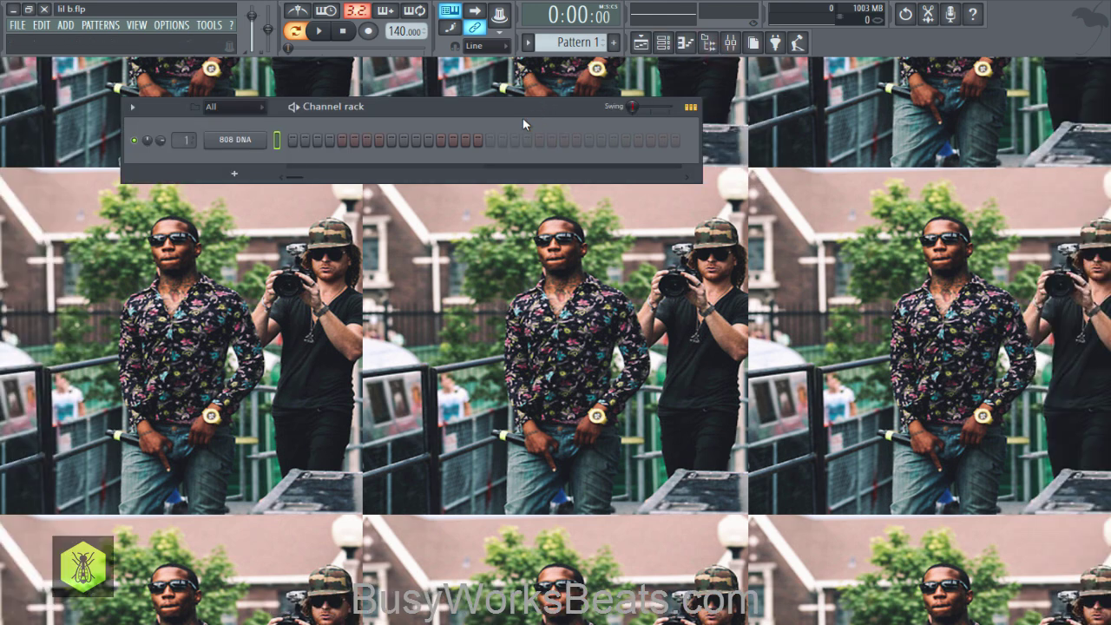
Open the 808 DNA sample in the Edison audio editor and detect its pitch regions.
right_click(251, 140)
click(295, 213)
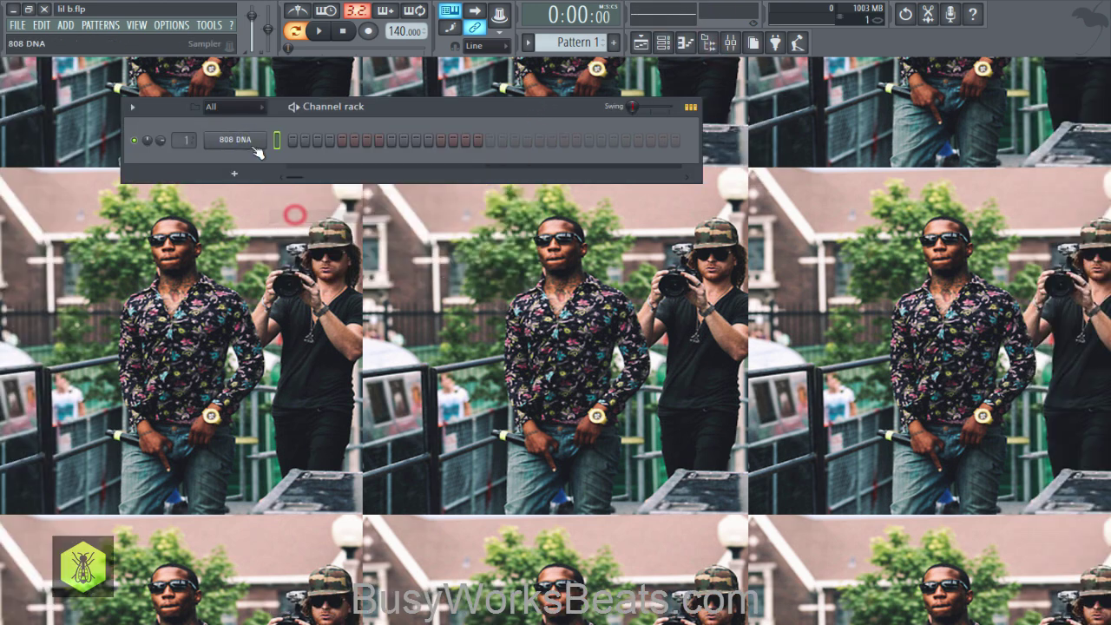
click(252, 144)
right_click(293, 513)
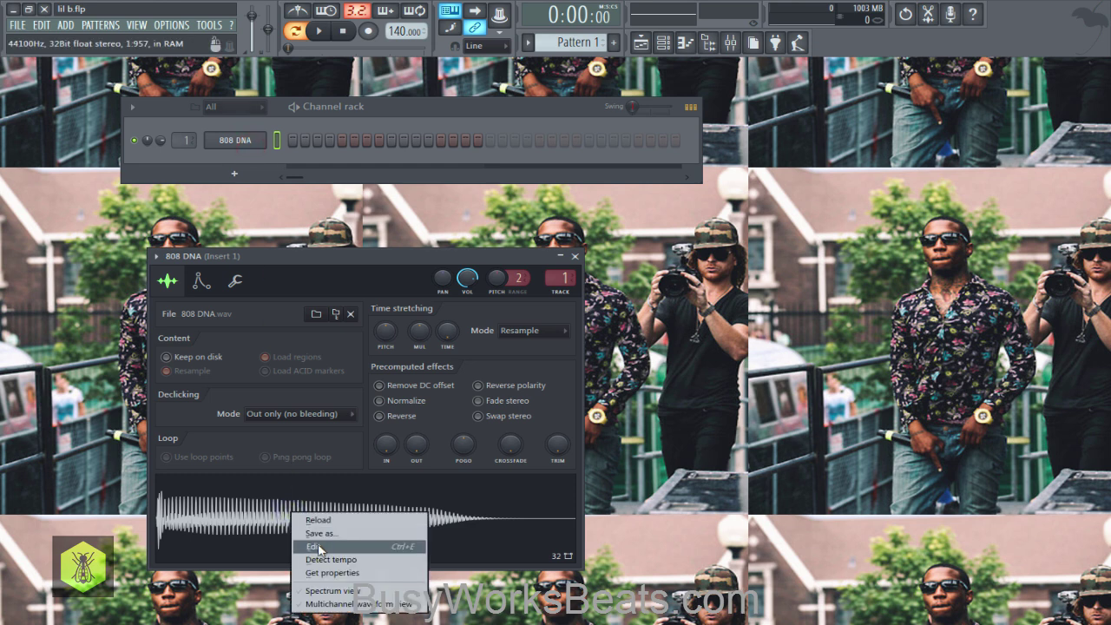
click(319, 548)
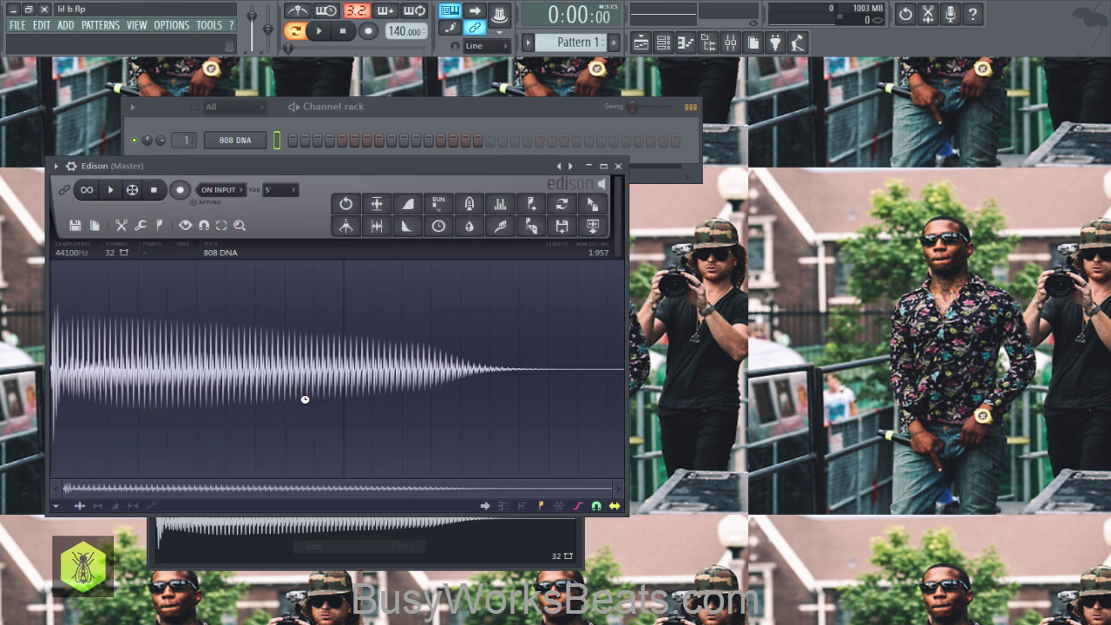
click(164, 225)
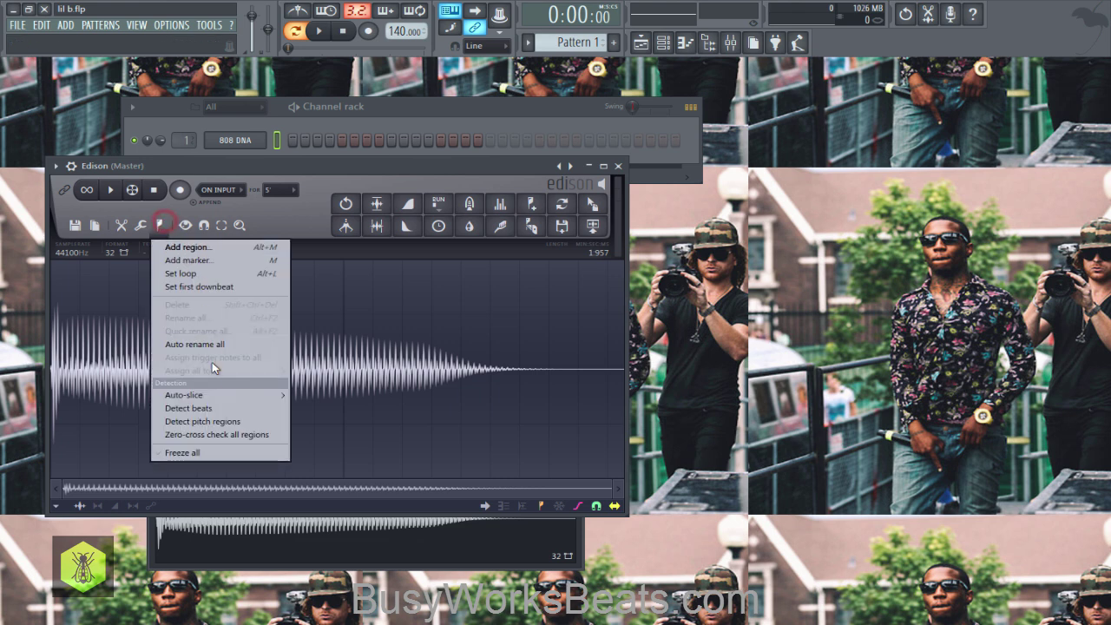
click(213, 423)
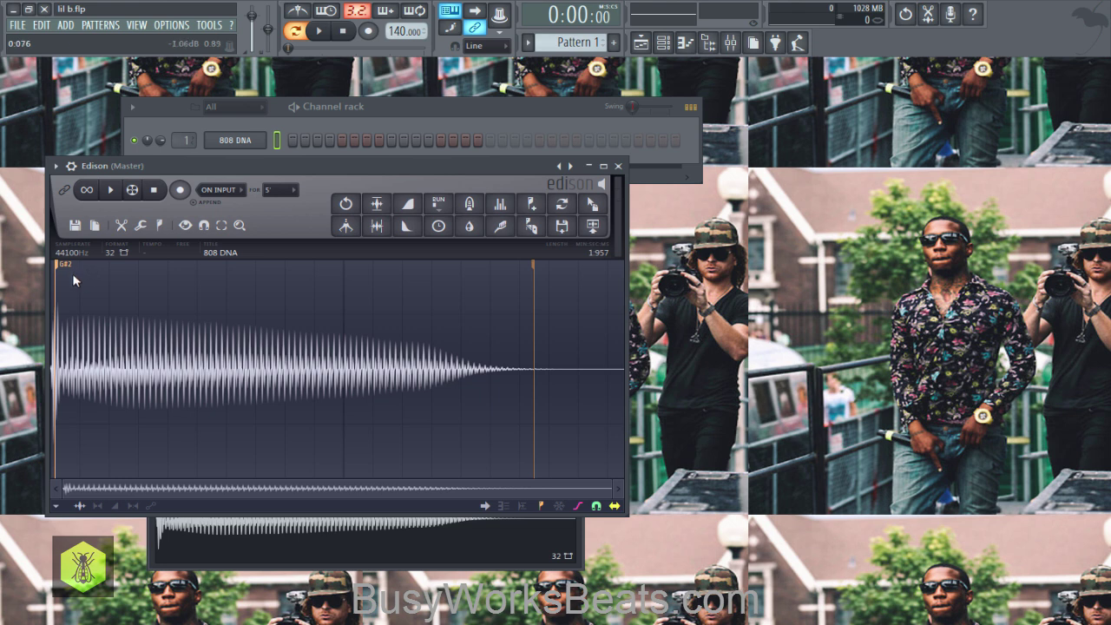
click(618, 165)
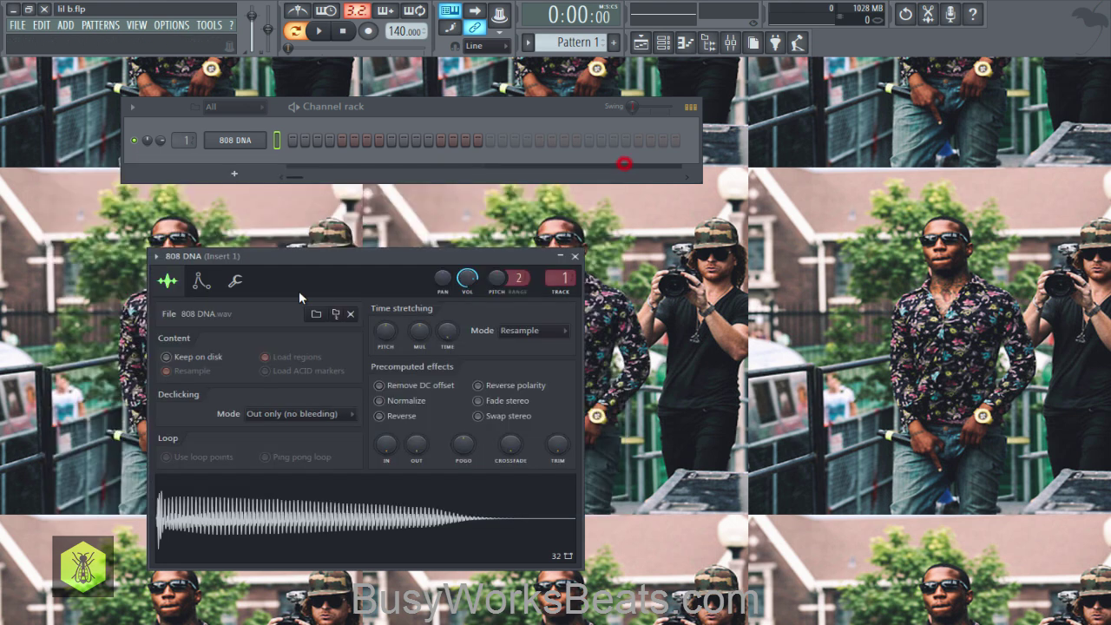
Set the 808 DNA channel's root note to G#4 and audition the retuned sound.
click(200, 280)
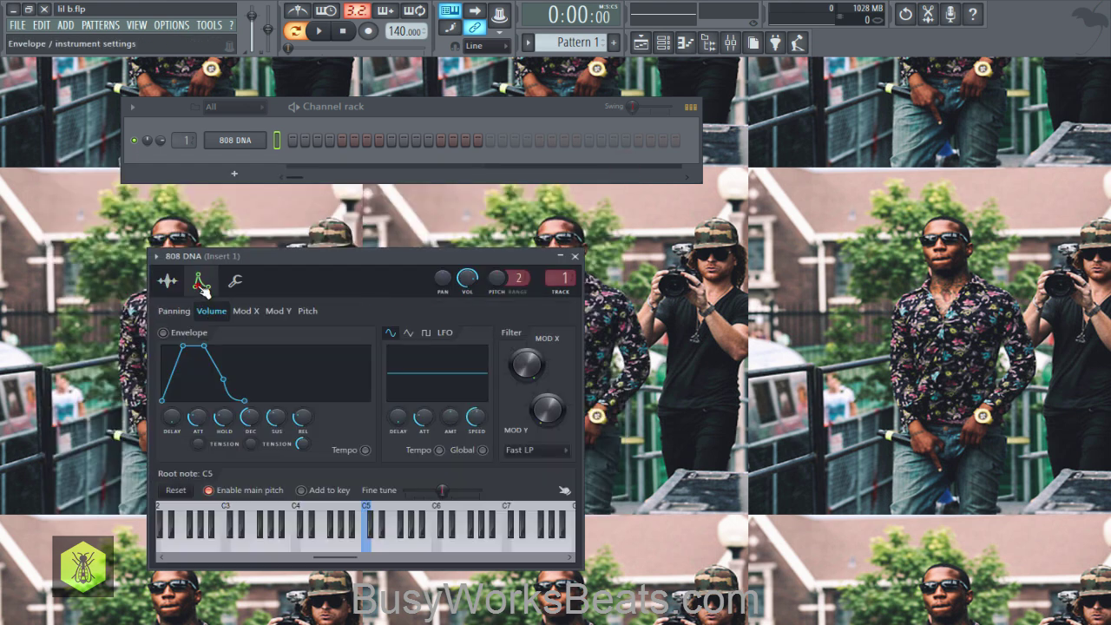
right_click(341, 512)
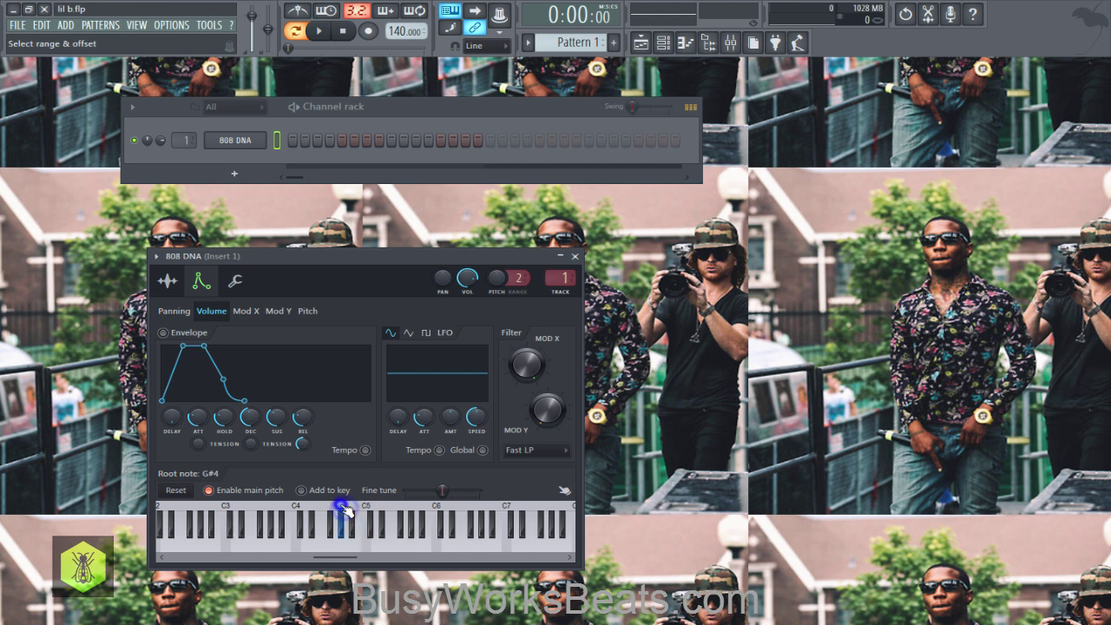
right_click(363, 513)
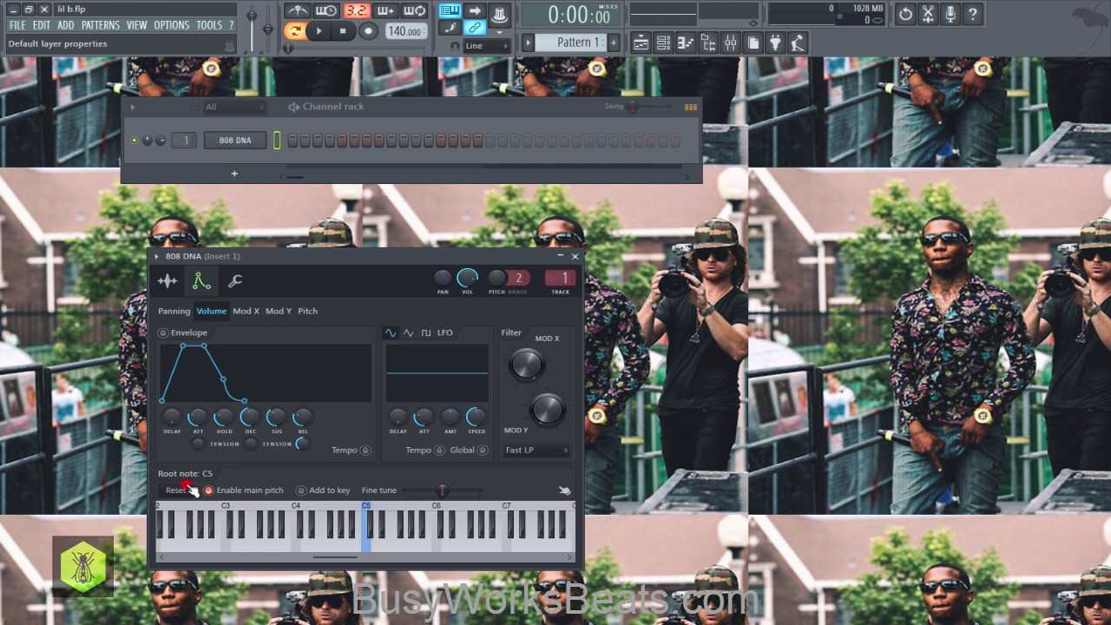
right_click(342, 512)
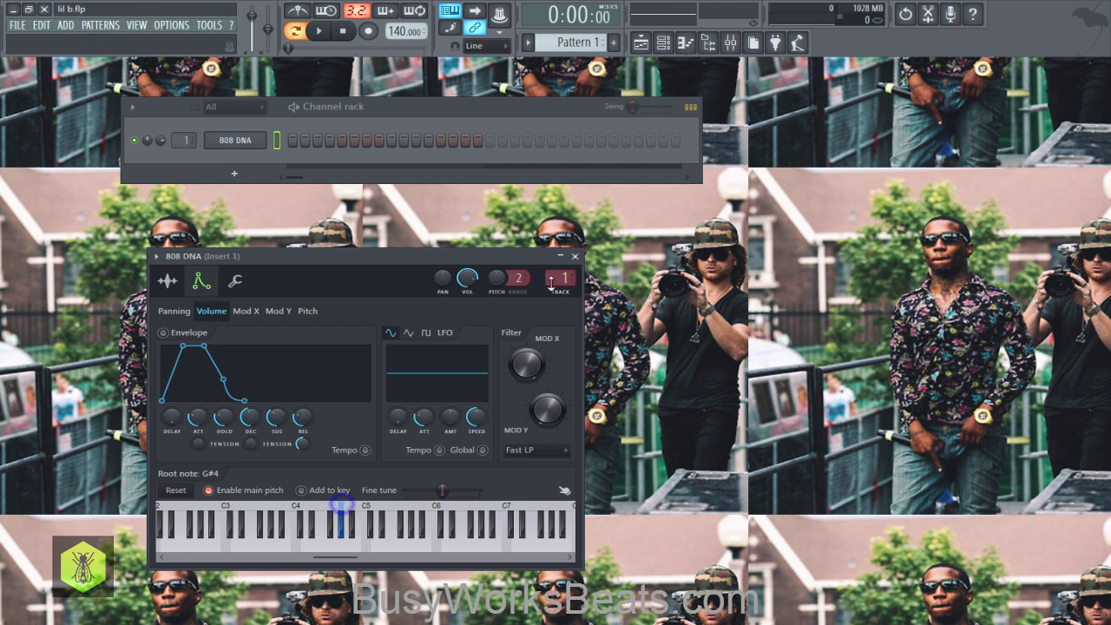
click(575, 258)
key(q)
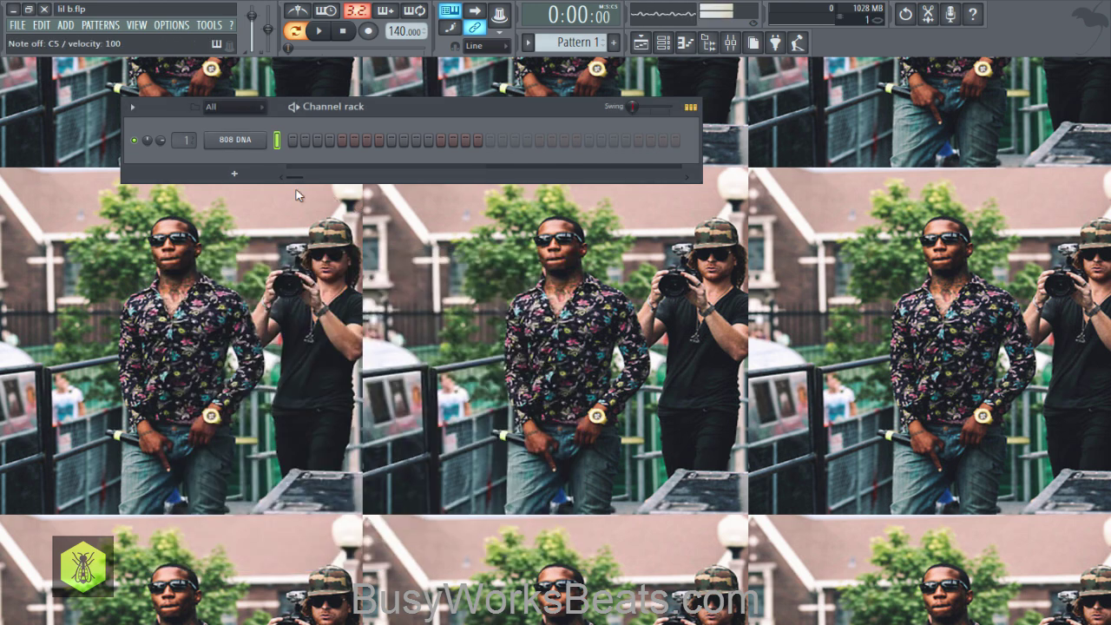
key(v)
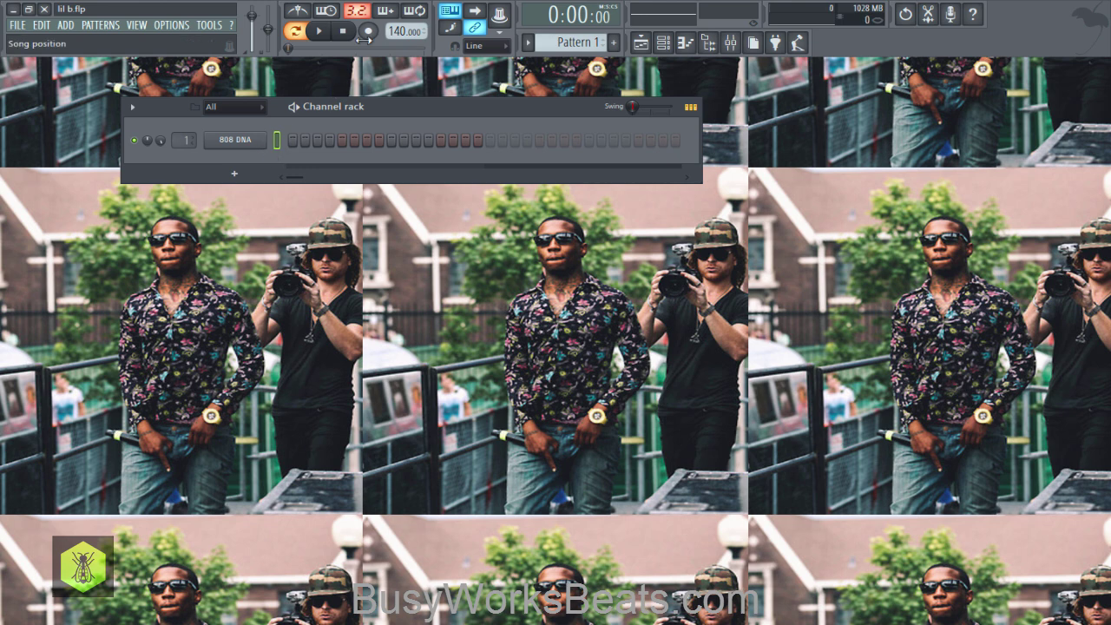
Tap in a rough tempo with the tempo tapper and set the project tempo to 130 BPM.
right_click(390, 30)
click(408, 187)
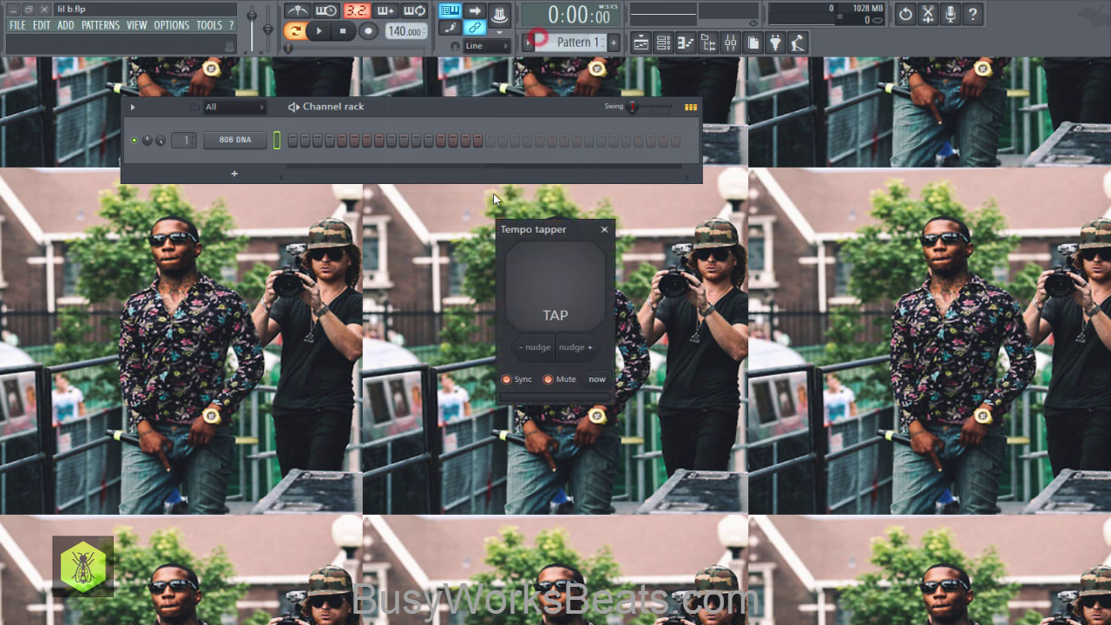
click(557, 290)
click(557, 289)
click(557, 289)
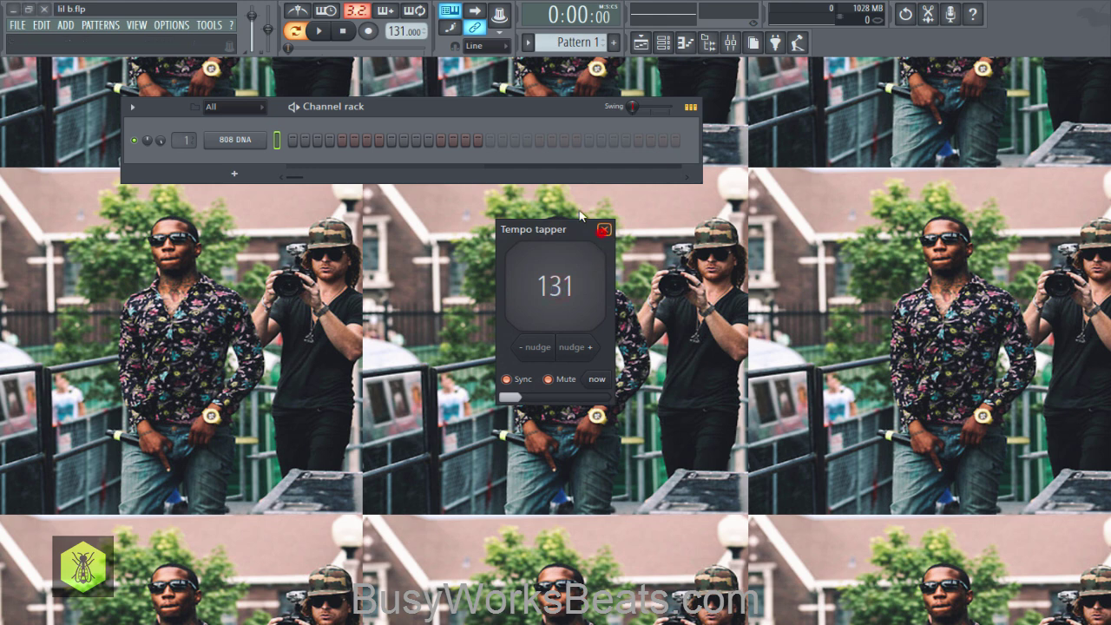
click(604, 229)
drag(391, 31, 391, 32)
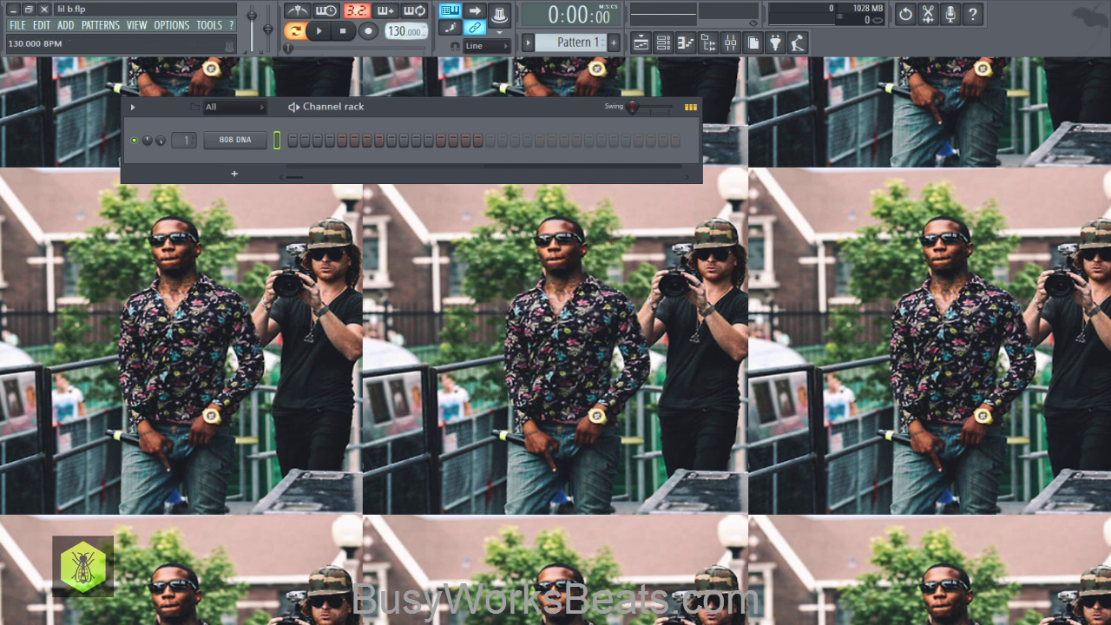
Draw a C6 note at the start of bar 1 in the 808 DNA piano roll, set snapping to 1/2 step, and shorten the note to about one beat.
right_click(246, 150)
click(281, 142)
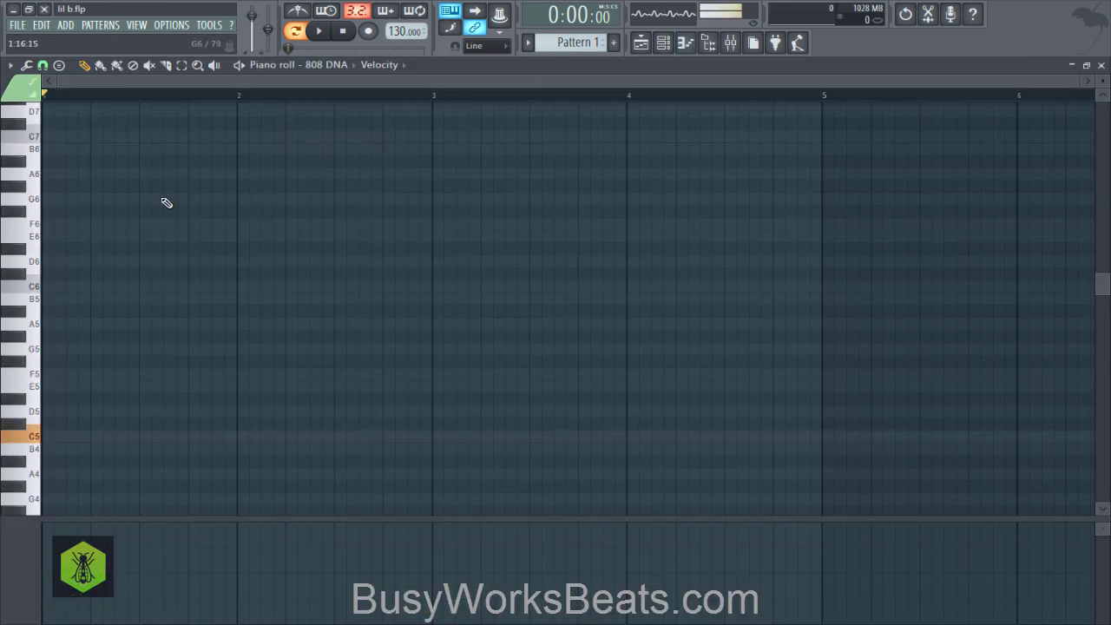
scroll(72, 308, up, 3)
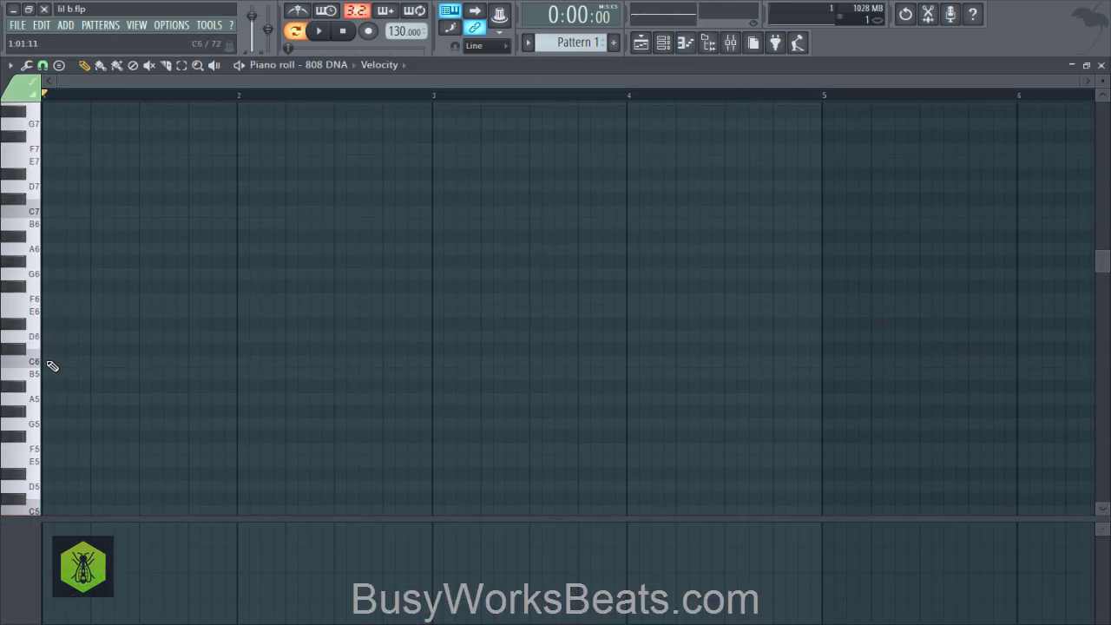
click(58, 365)
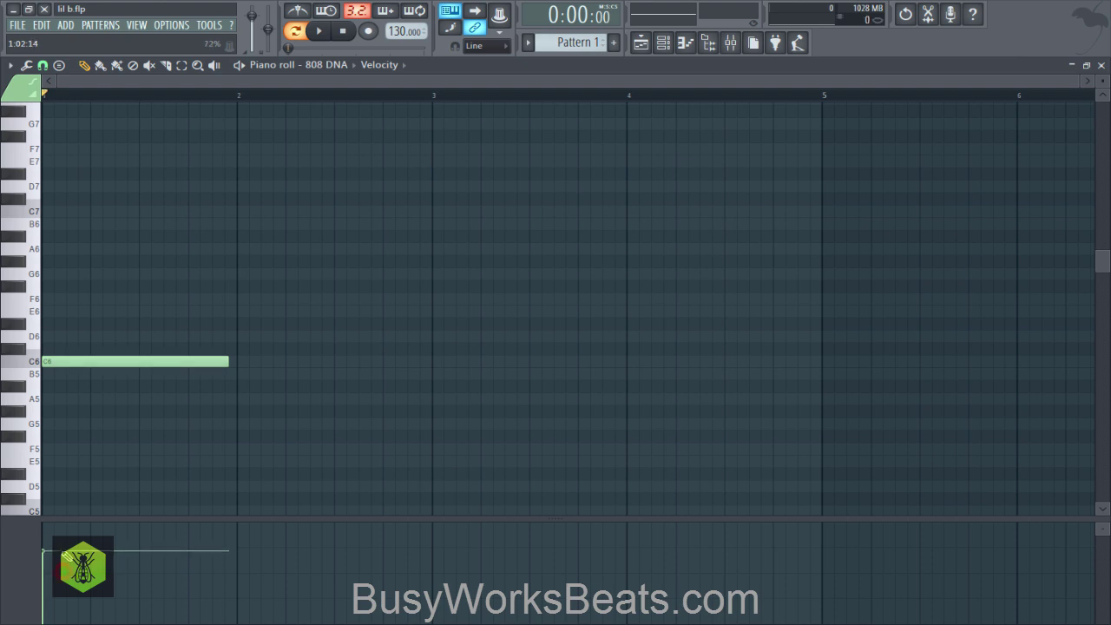
click(42, 65)
click(74, 192)
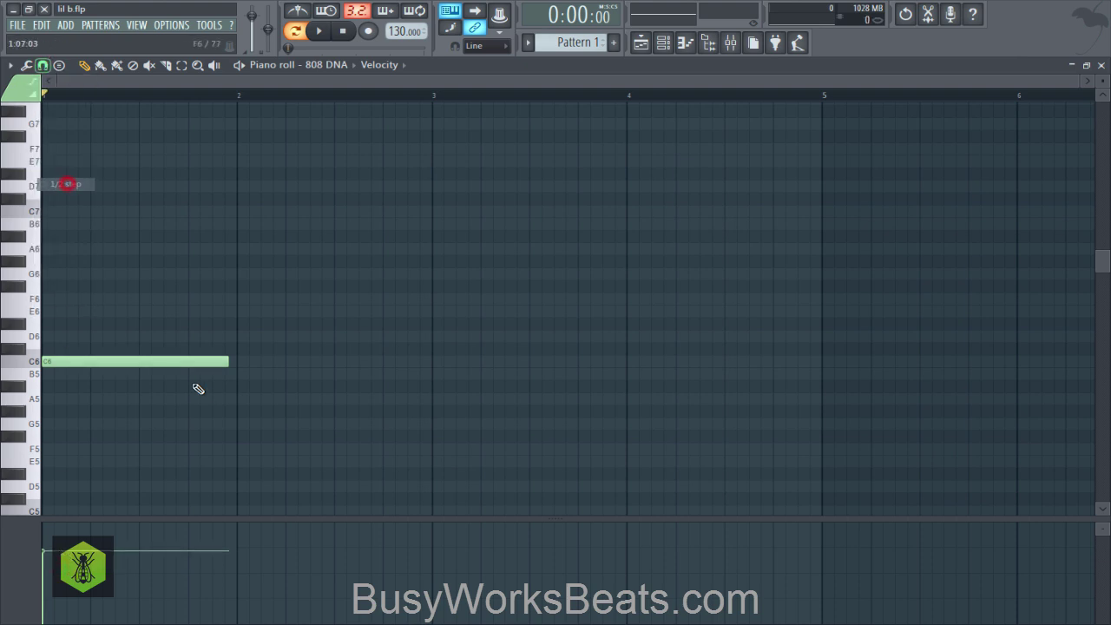
drag(232, 356, 90, 360)
Add an F5 note about one beat long at step 7 of bar 1 and preview the pattern.
mouse_move(104, 436)
mouse_down()
mouse_move(102, 448)
mouse_move(130, 448)
mouse_up()
key(space)
key(space)
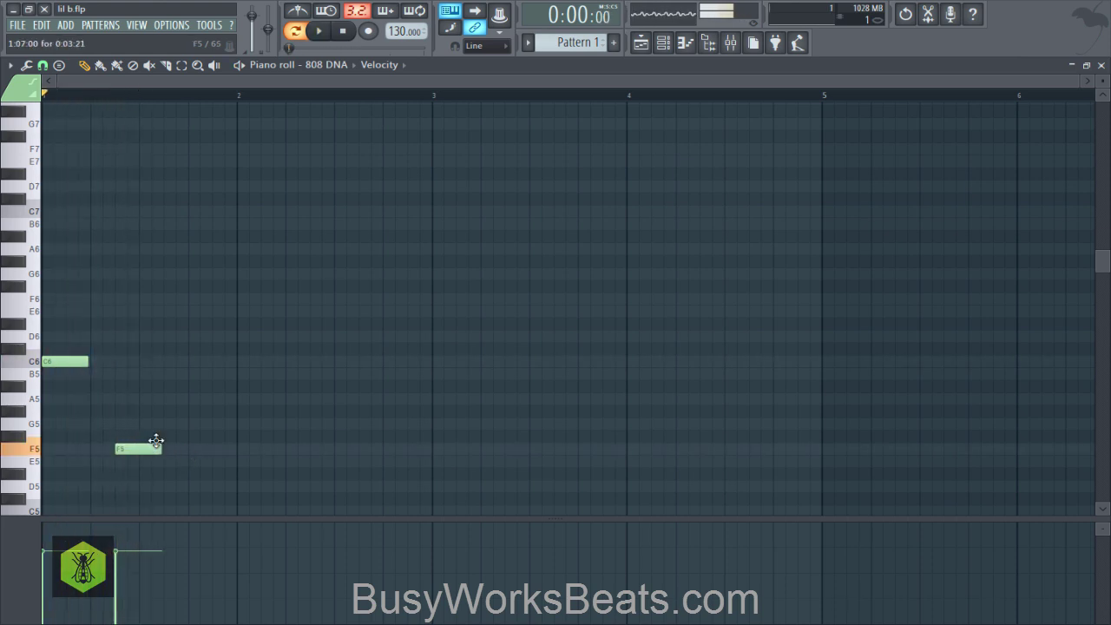
key(space)
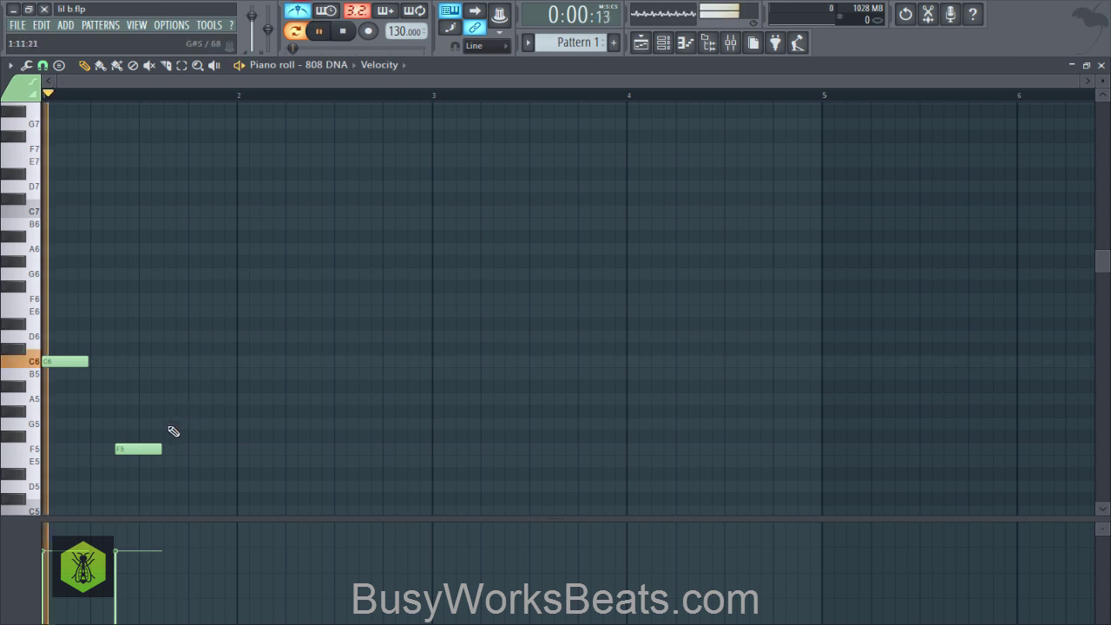
key(space)
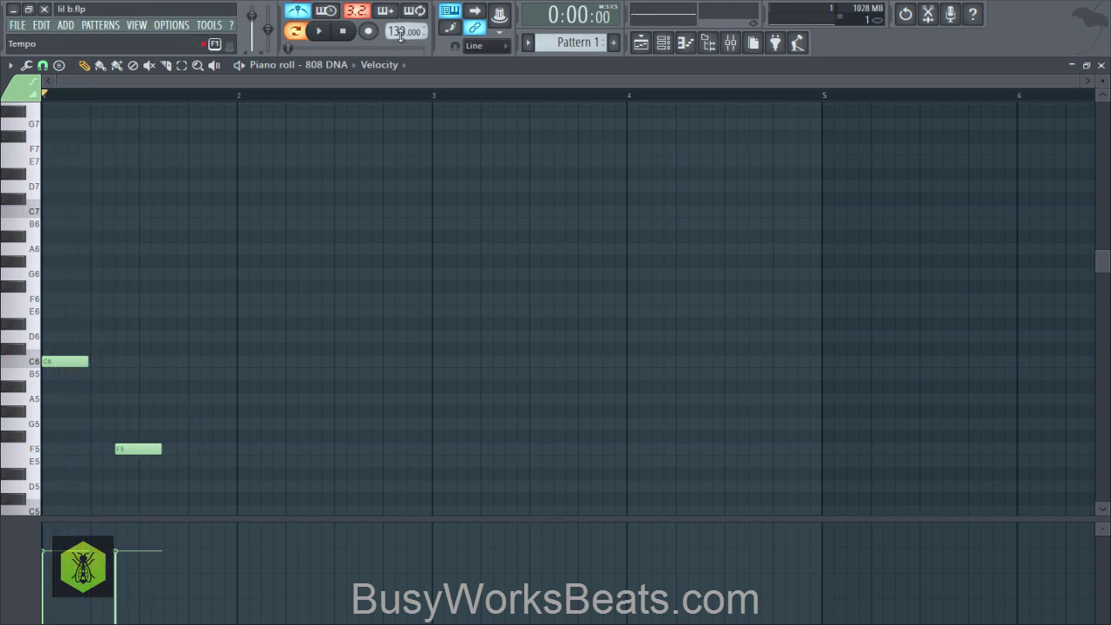
Set the project tempo to 135 BPM and play the pattern back.
drag(400, 34, 399, 30)
key(space)
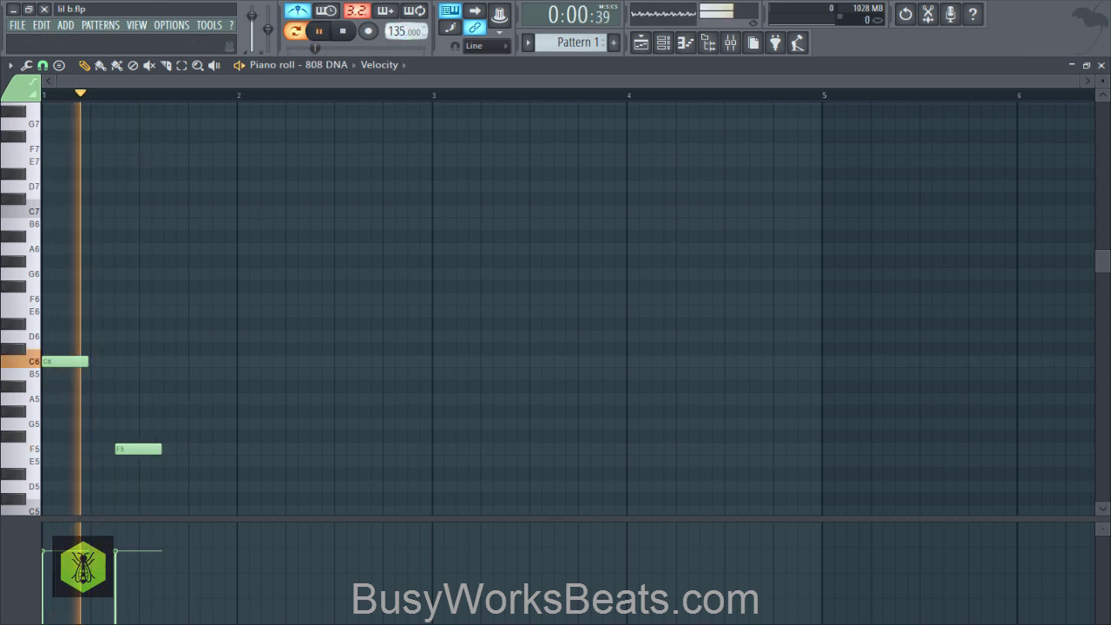
key(space)
key(space)
Add a one-beat F5 note at step 13 of bar 1 and two F5 notes about two steps long at steps 1 and 3 of bar 2.
click(189, 449)
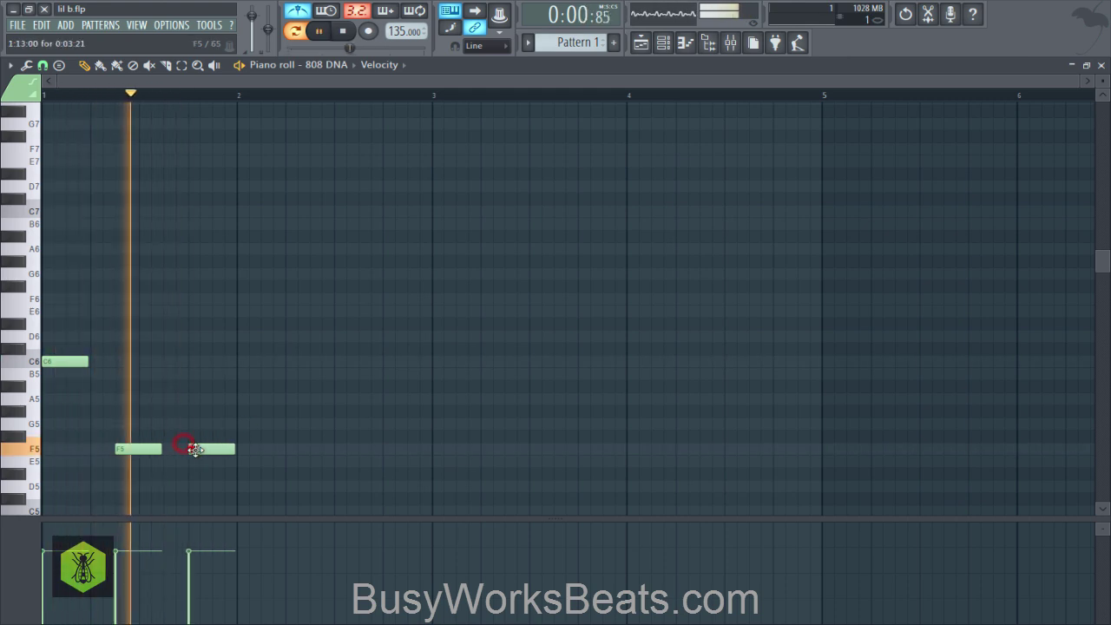
click(240, 448)
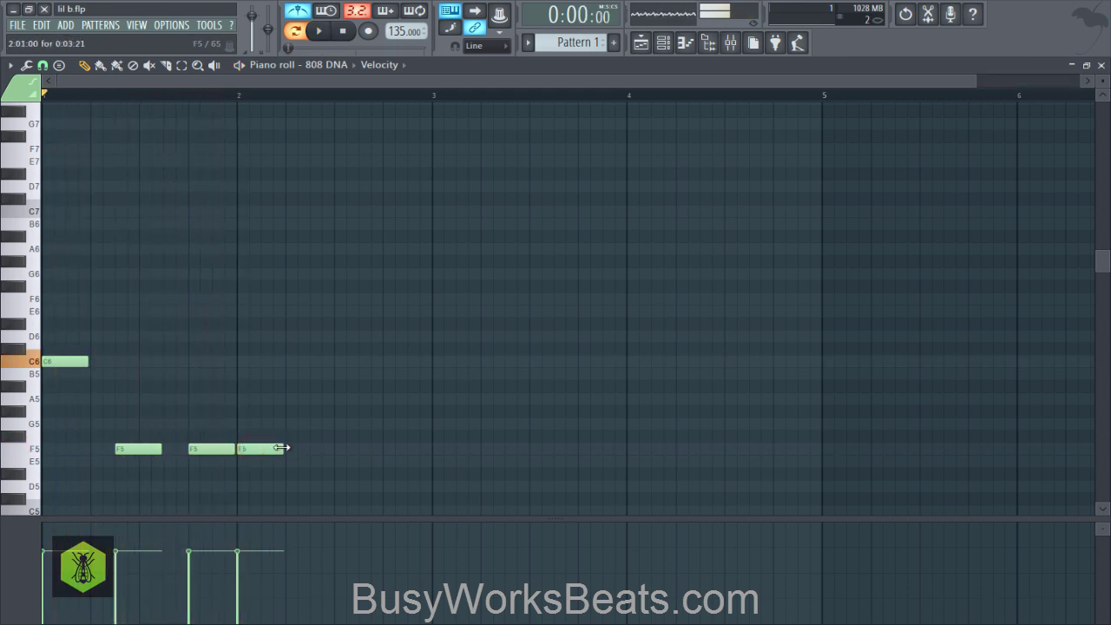
key(space)
drag(282, 448, 263, 446)
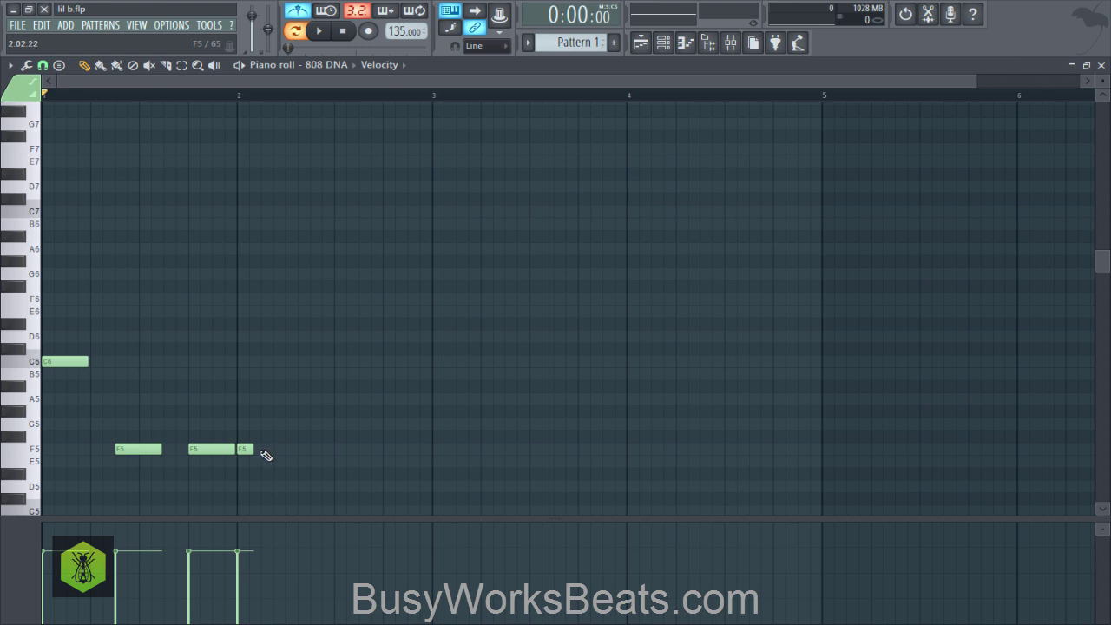
click(262, 450)
key(space)
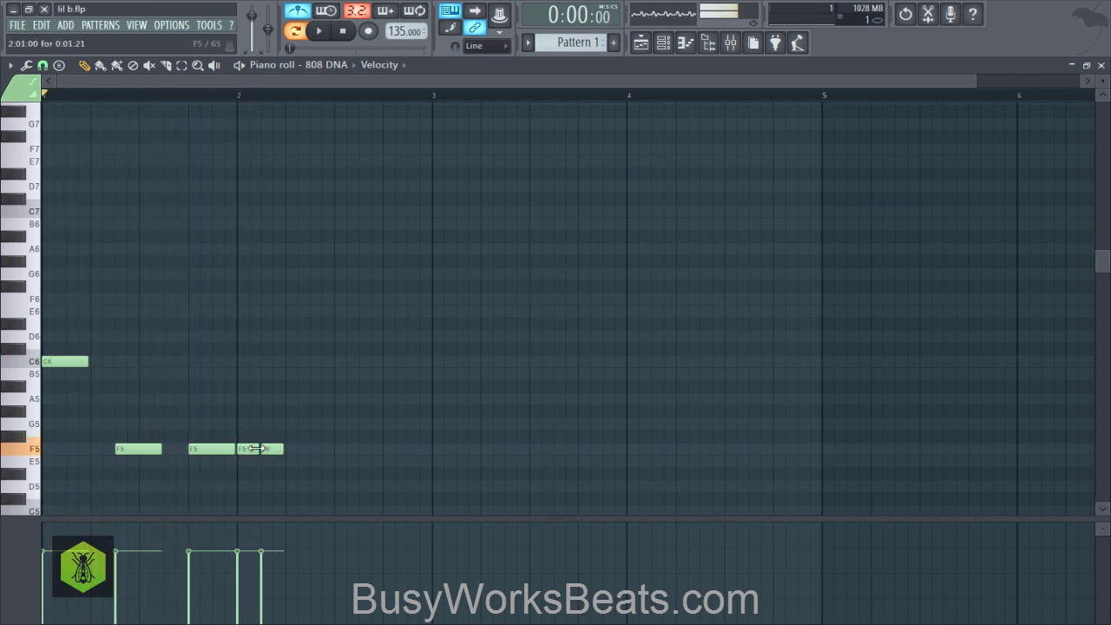
Remove the F5 note at the start of bar 2 and add two-step F5 notes at steps 5 and 11 of that bar.
right_click(247, 450)
click(290, 450)
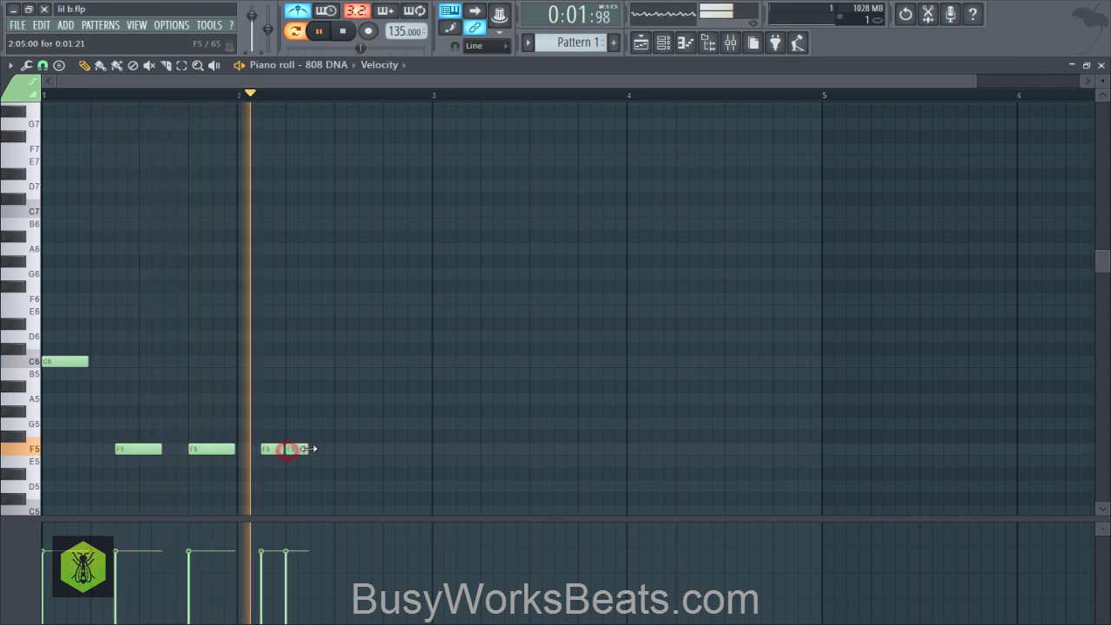
click(361, 449)
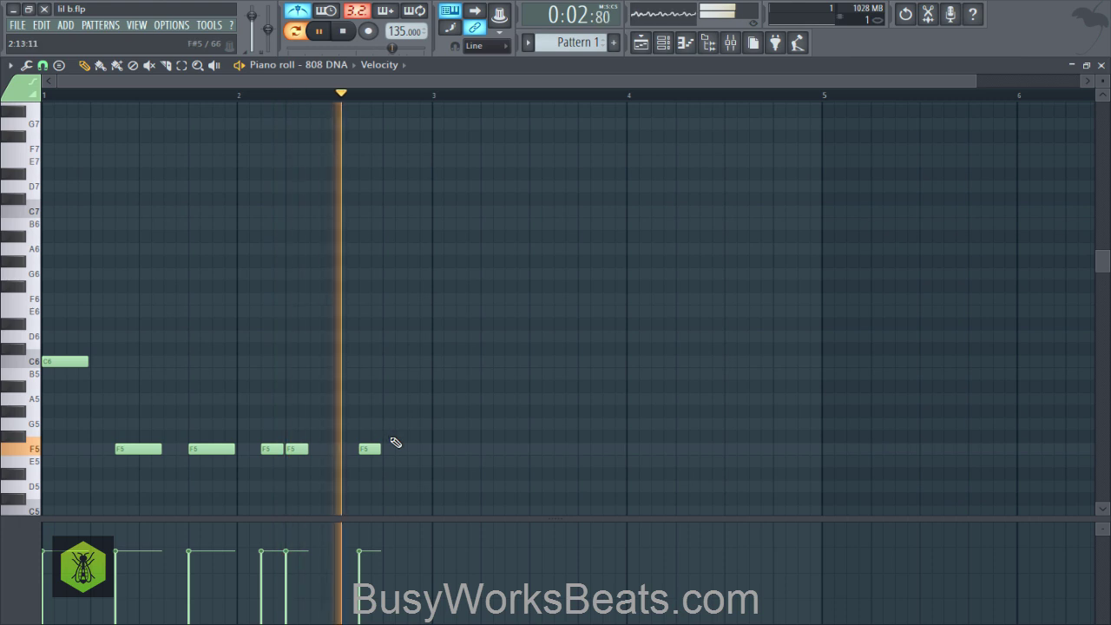
key(space)
Duplicate the two-bar 808 phrase into bars 3 and 4, and transpose all notes down one octave.
drag(423, 461, 452, 354)
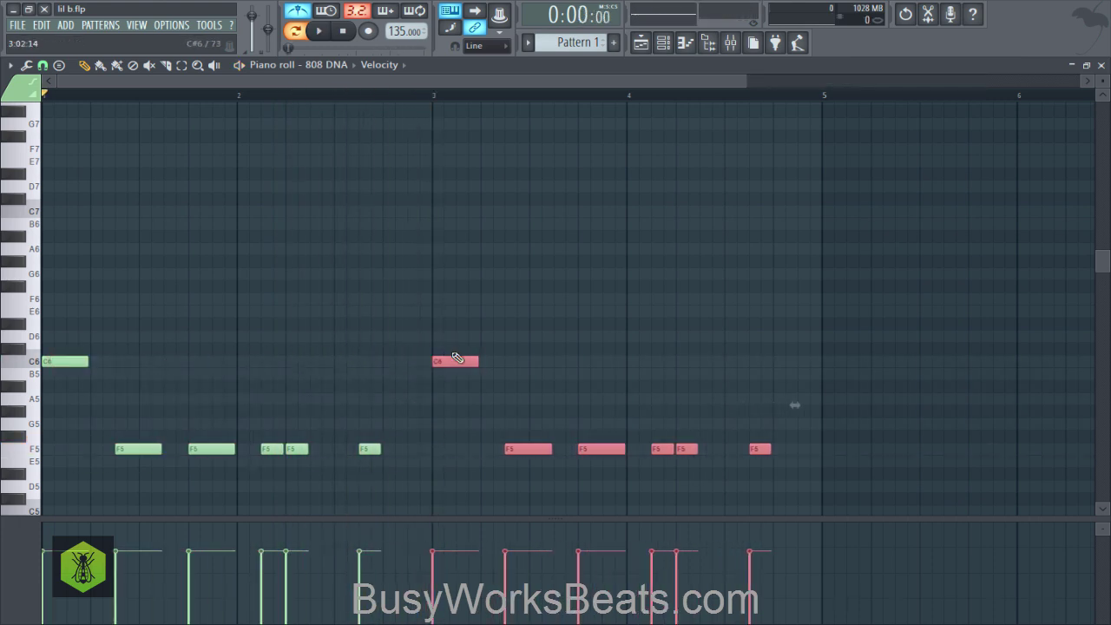
key(ctrl+a)
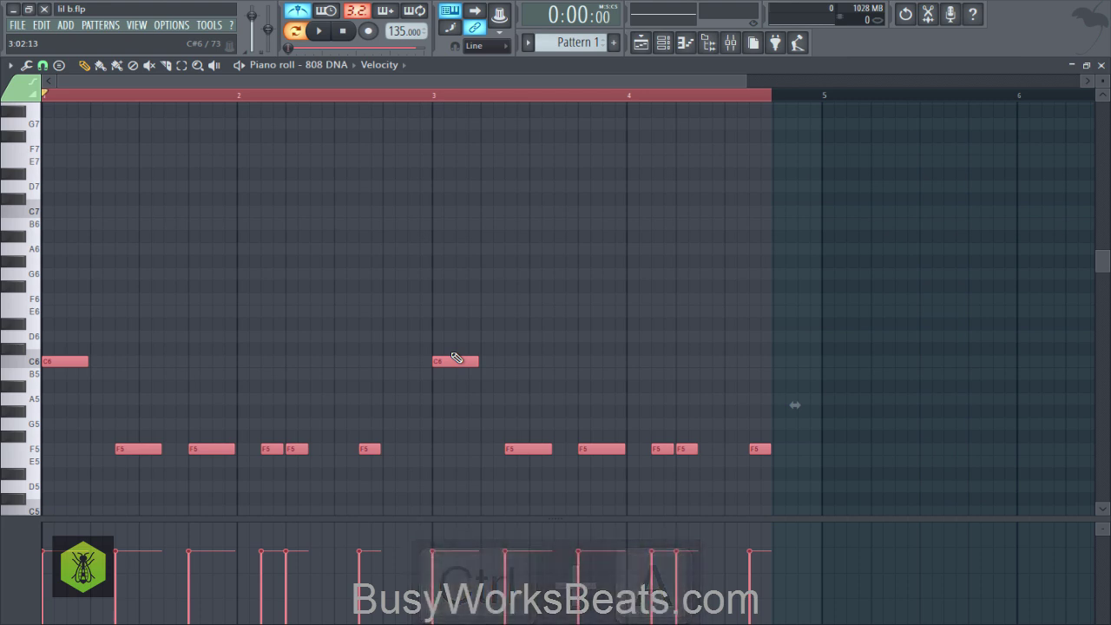
key(ctrl+Down)
key(space)
ctrl+click(331, 107)
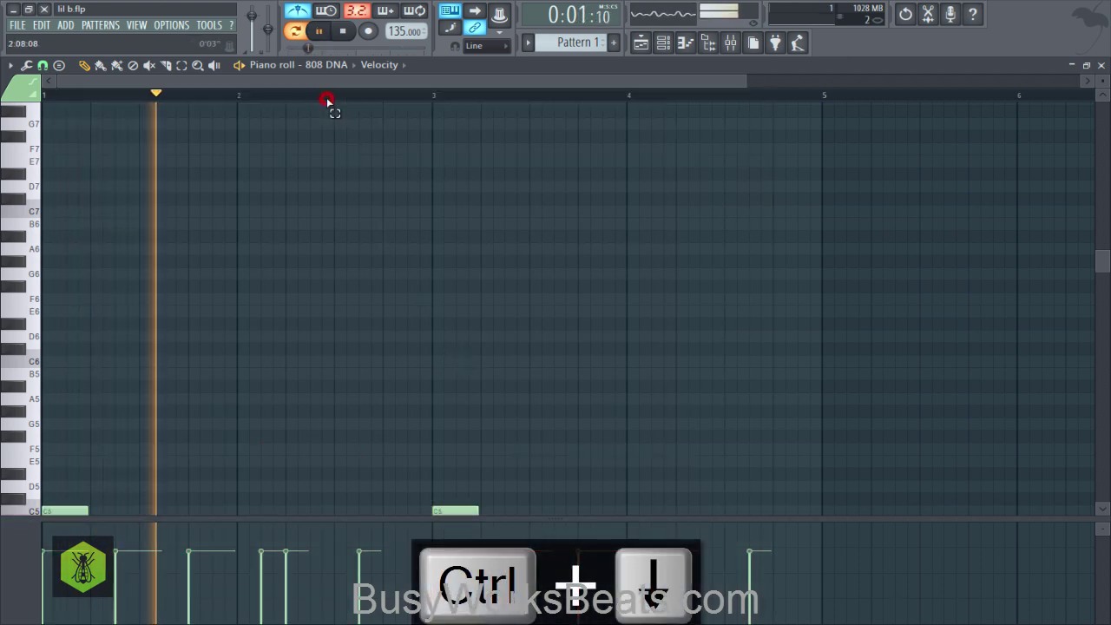
Close the 808 DNA piano roll and open the playlist.
scroll(332, 106, down, 2)
click(671, 49)
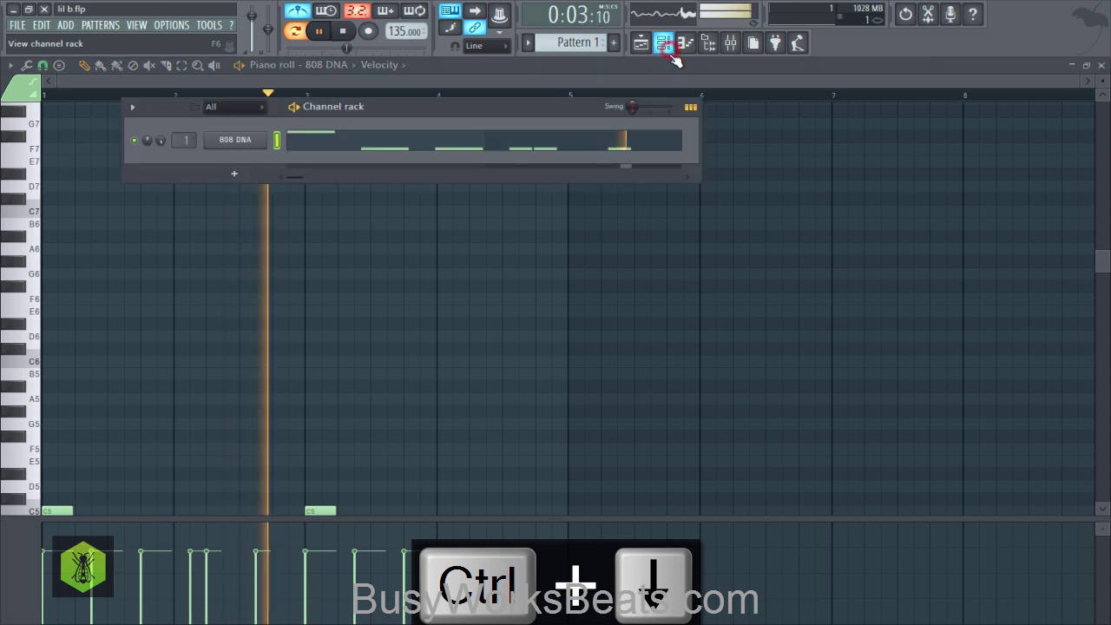
click(1101, 66)
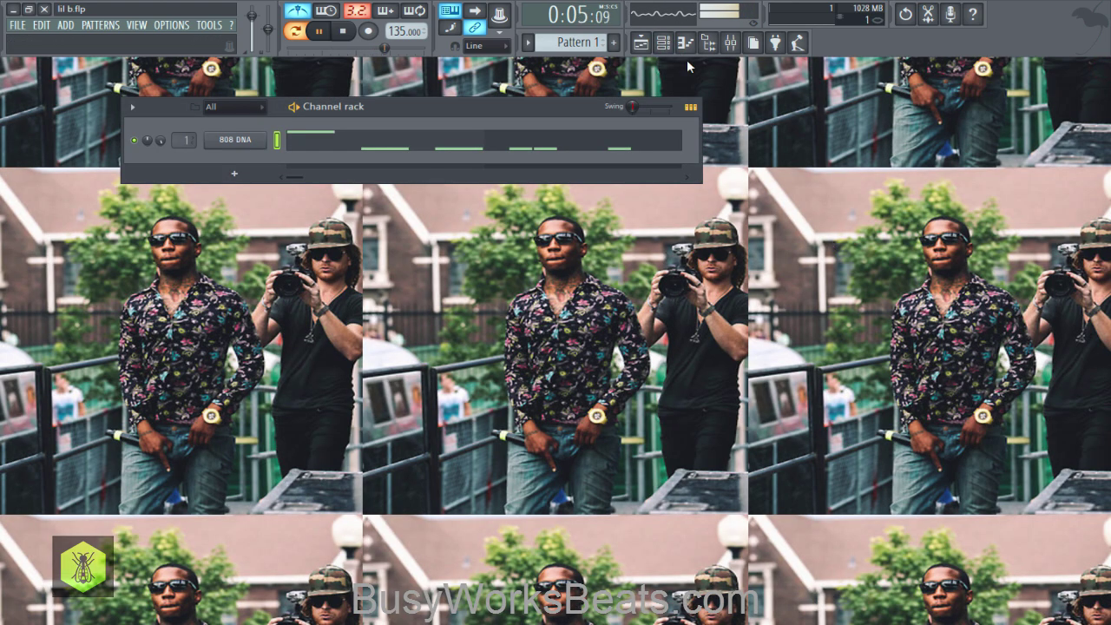
click(641, 43)
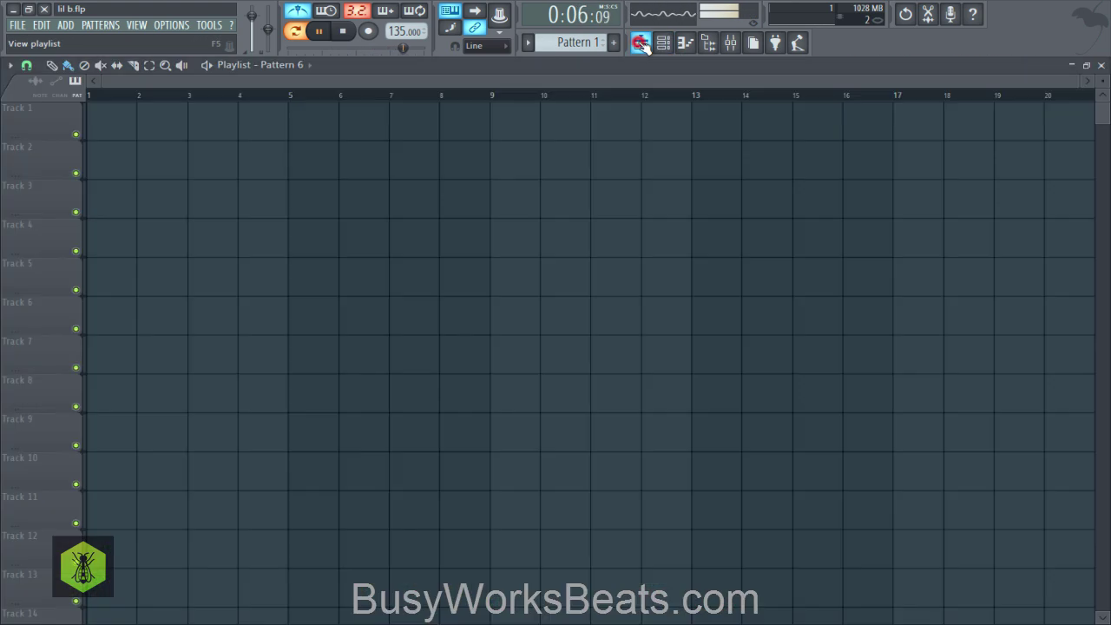
Place Pattern 1 on Track 1 of the playlist at bars 1, 5, 9 and 13.
click(76, 81)
click(98, 107)
click(96, 111)
key(space)
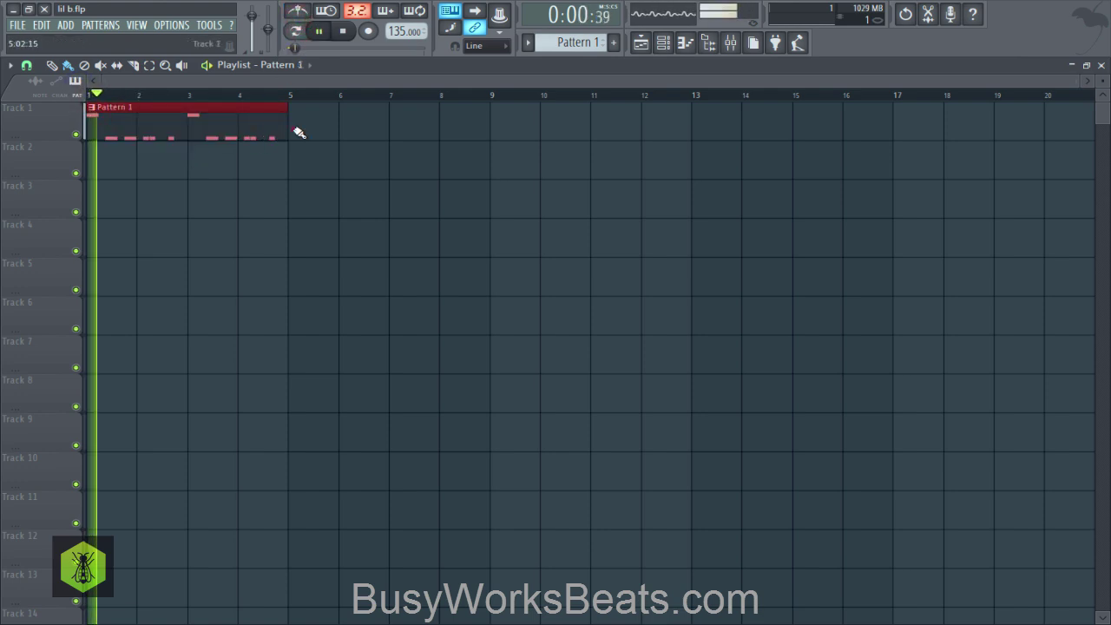
click(298, 130)
scroll(479, 131, down, 2)
click(440, 125)
click(607, 125)
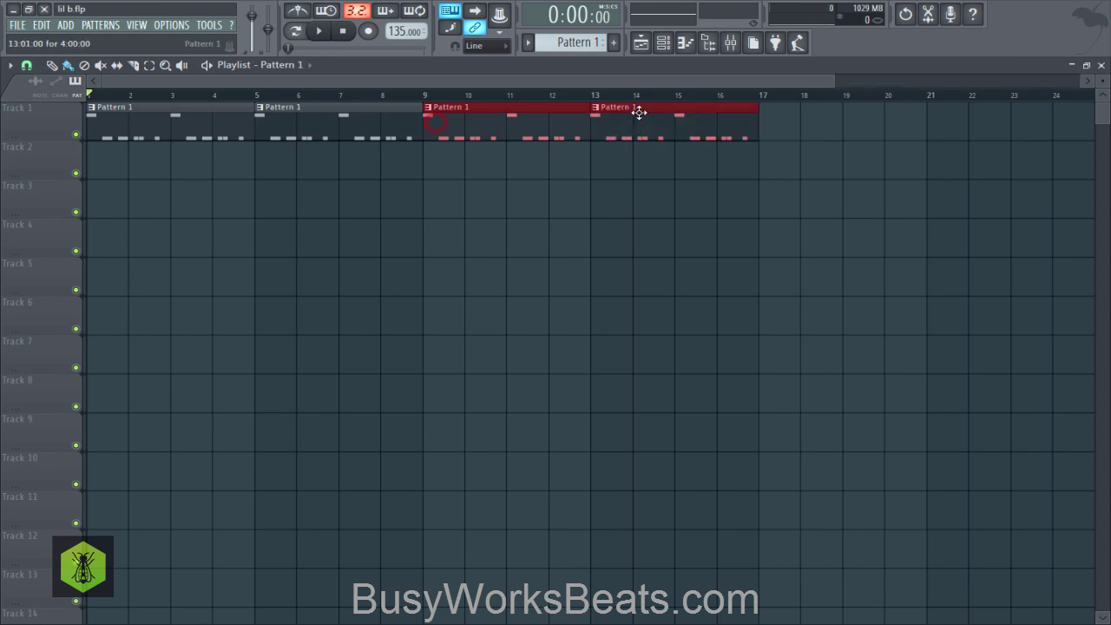
Check the 808's level in the mixer while the arrangement plays, and close the mixer.
click(730, 42)
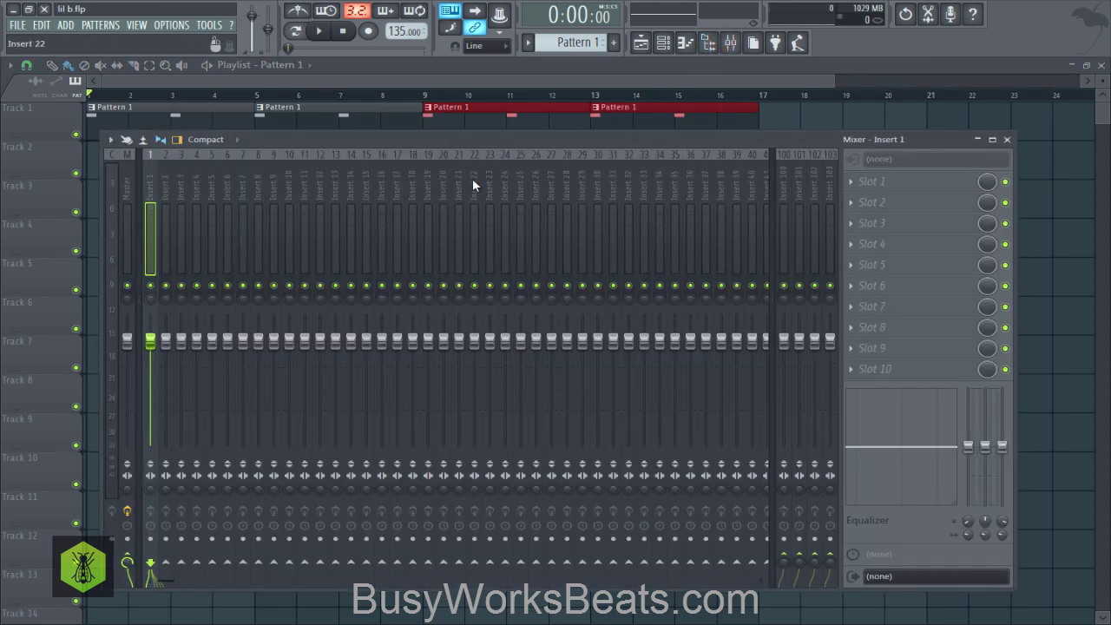
key(space)
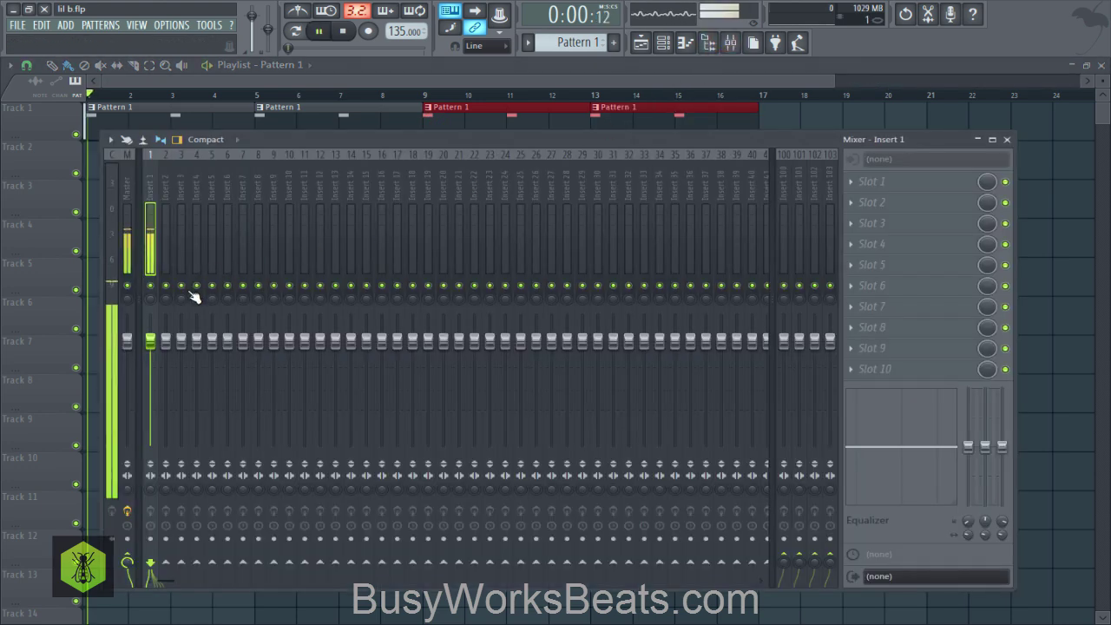
click(1006, 139)
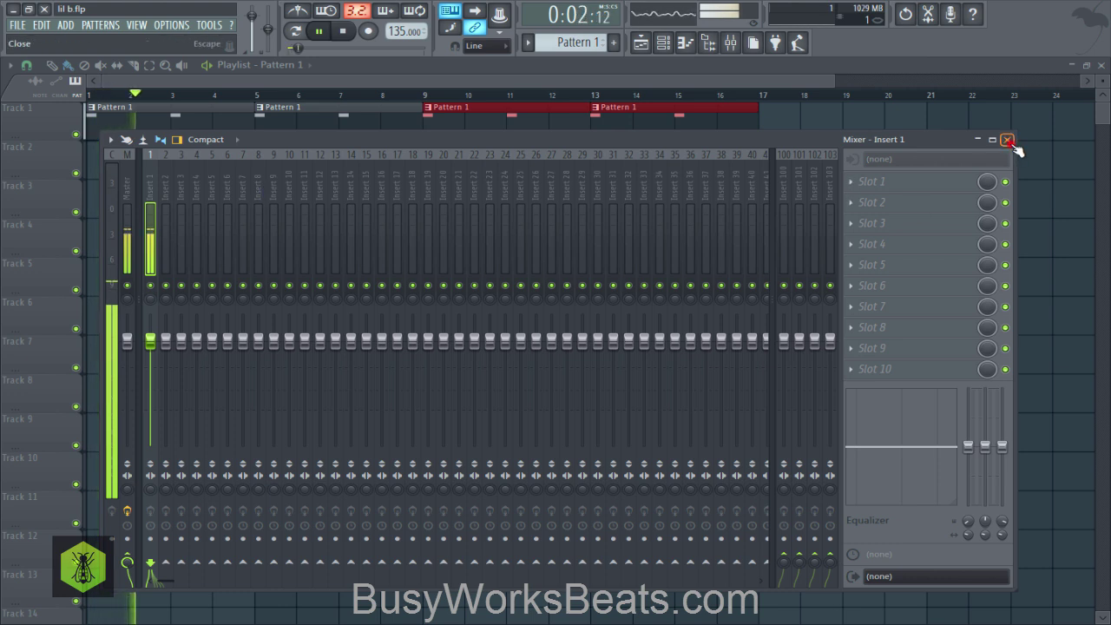
key(space)
right_click(548, 248)
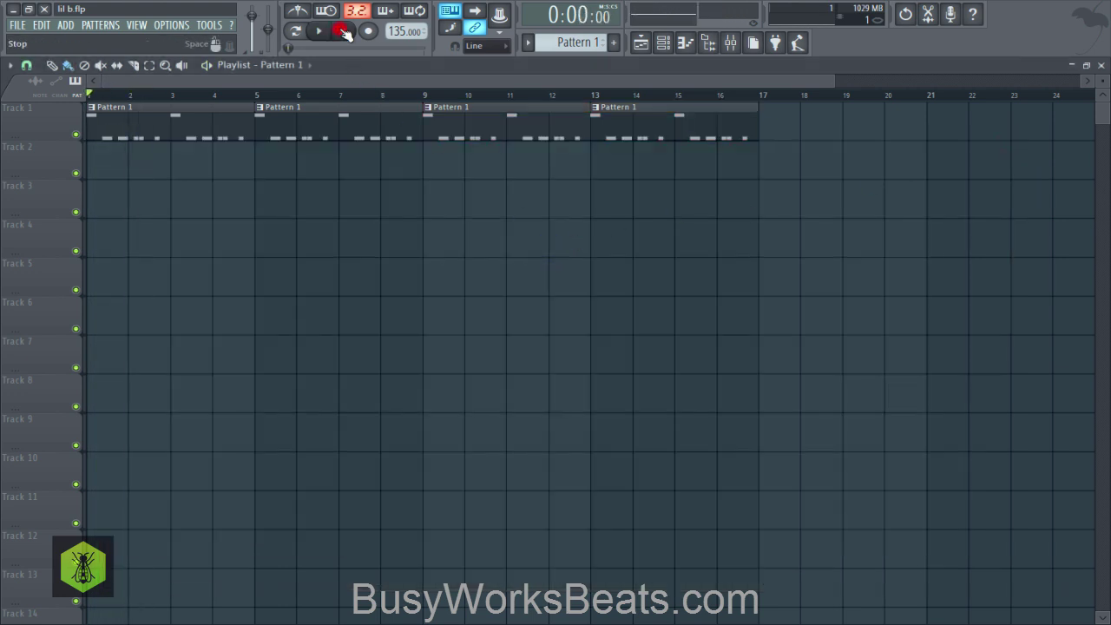
Switch to the empty Pattern 2 and add a Nexus instrument channel to the channel rack.
click(663, 42)
drag(574, 43, 573, 35)
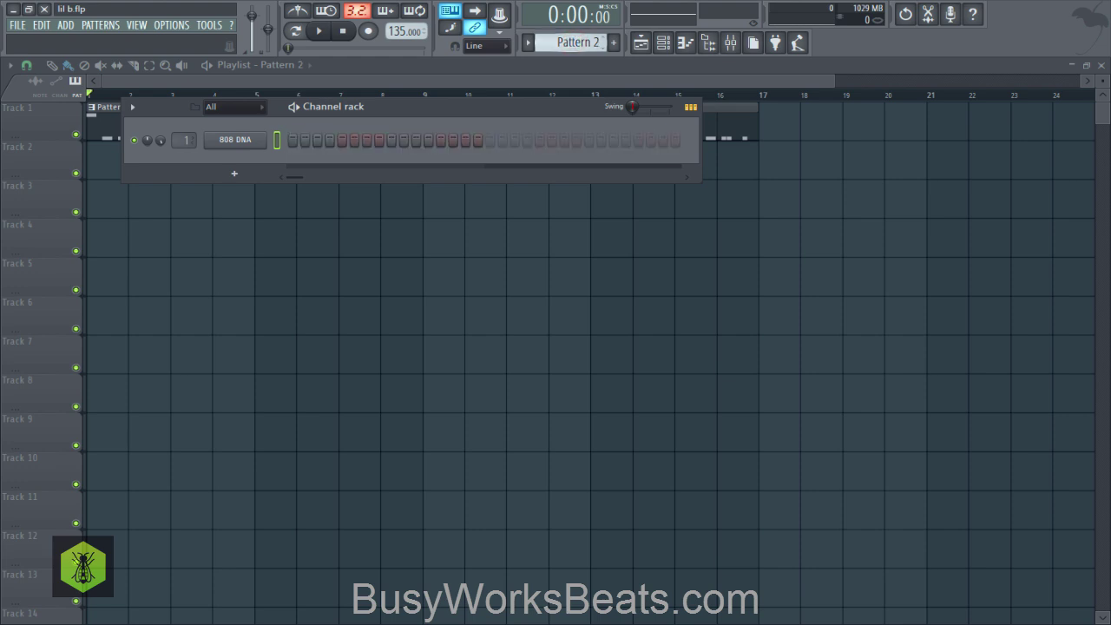
click(64, 25)
mouse_move(87, 40)
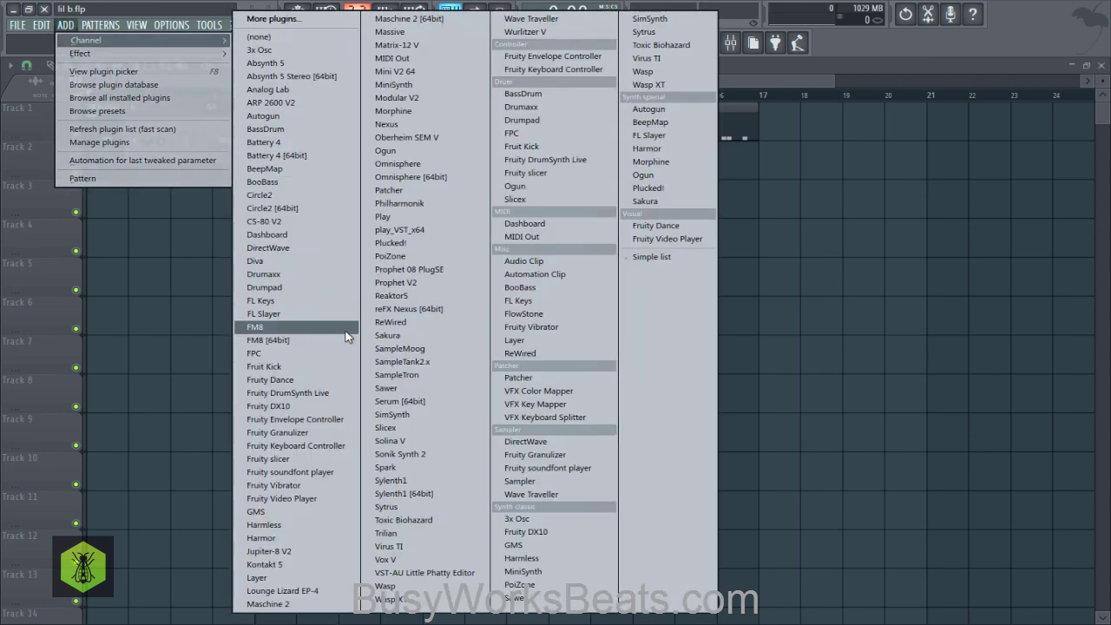
click(386, 124)
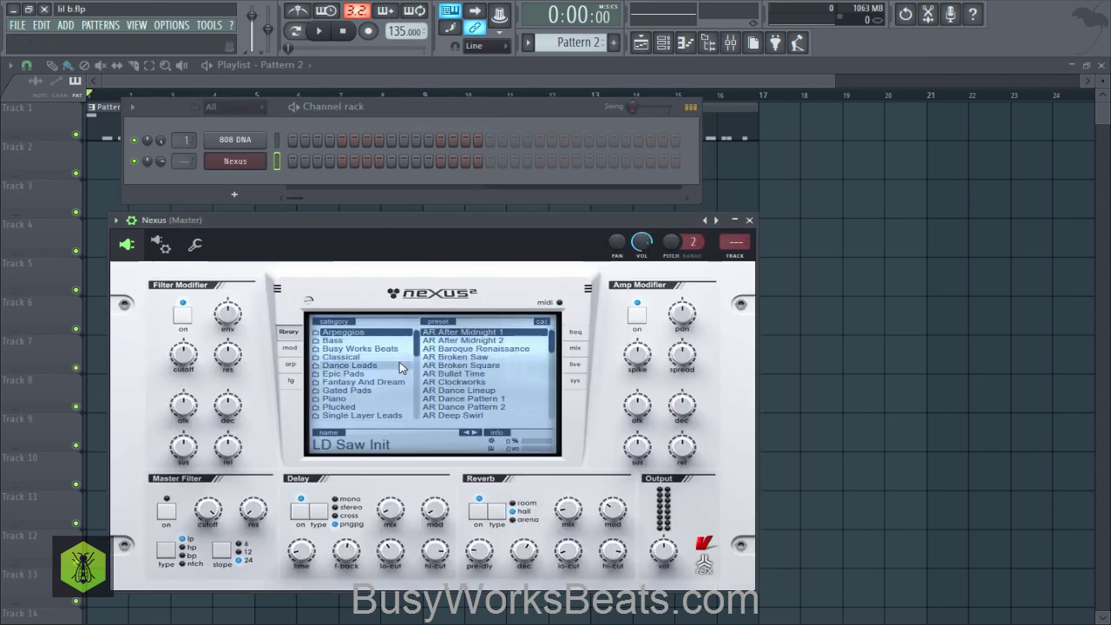
Load the PL FM Bells preset from the Plucked category in Nexus and audition it with a few notes.
scroll(379, 382, down, 5)
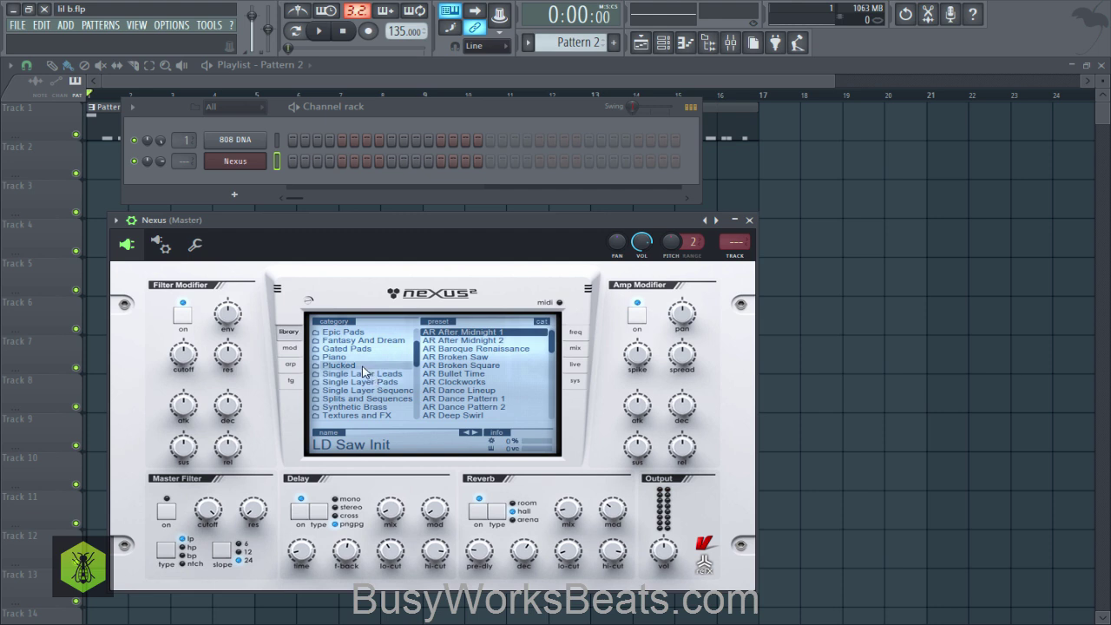
click(343, 366)
click(478, 382)
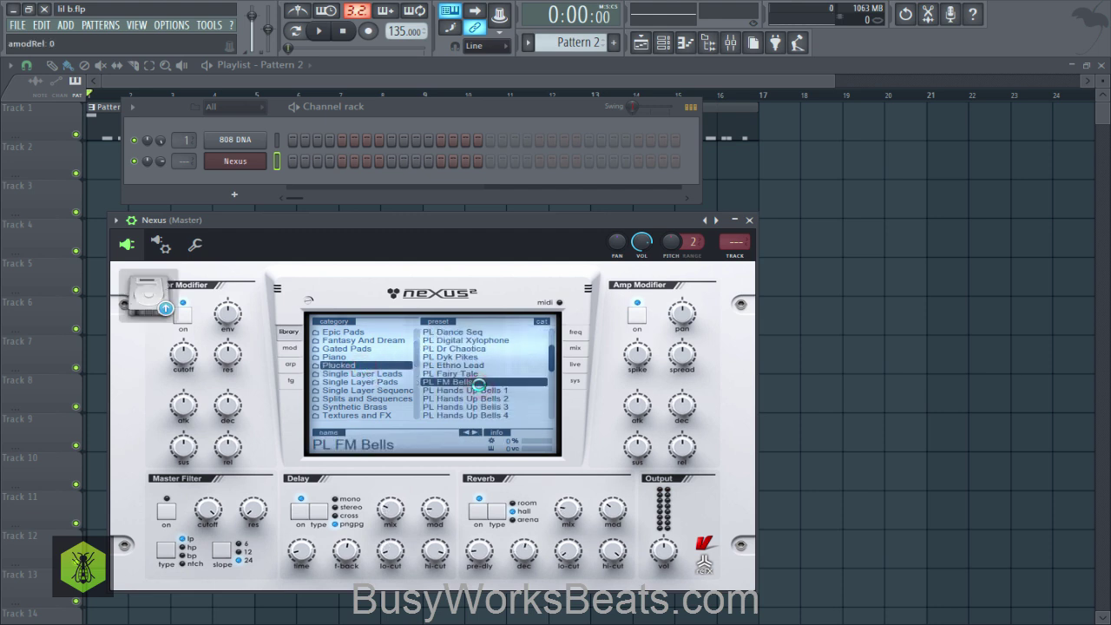
key(y)
key(r)
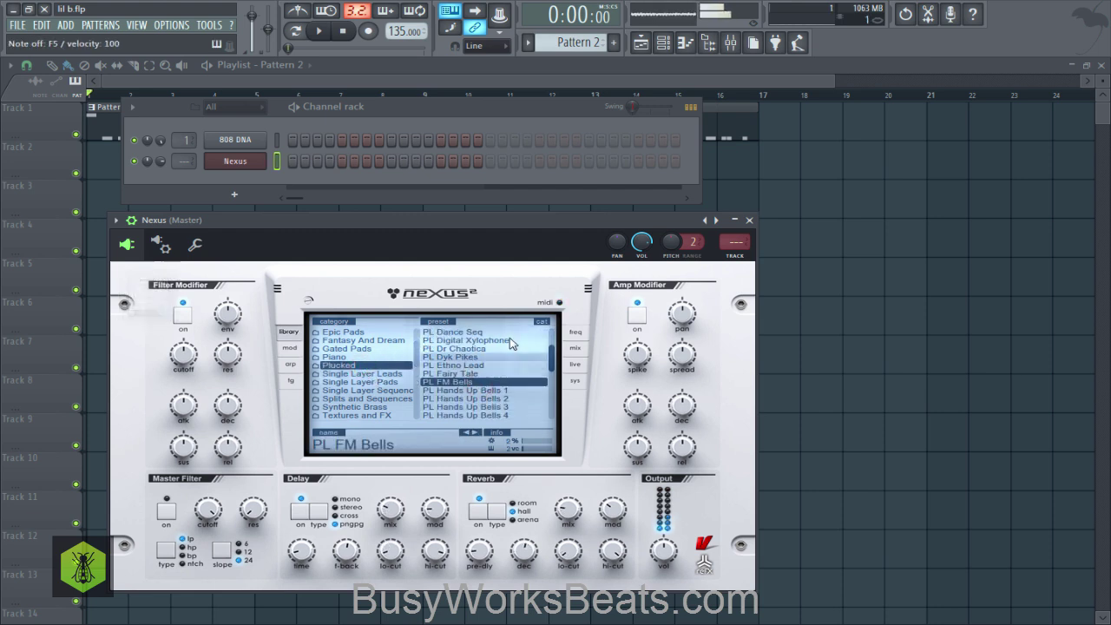
Route Nexus to mixer track 2 and lower that track's volume to about 87% (-2.9 dB) during playback.
click(672, 220)
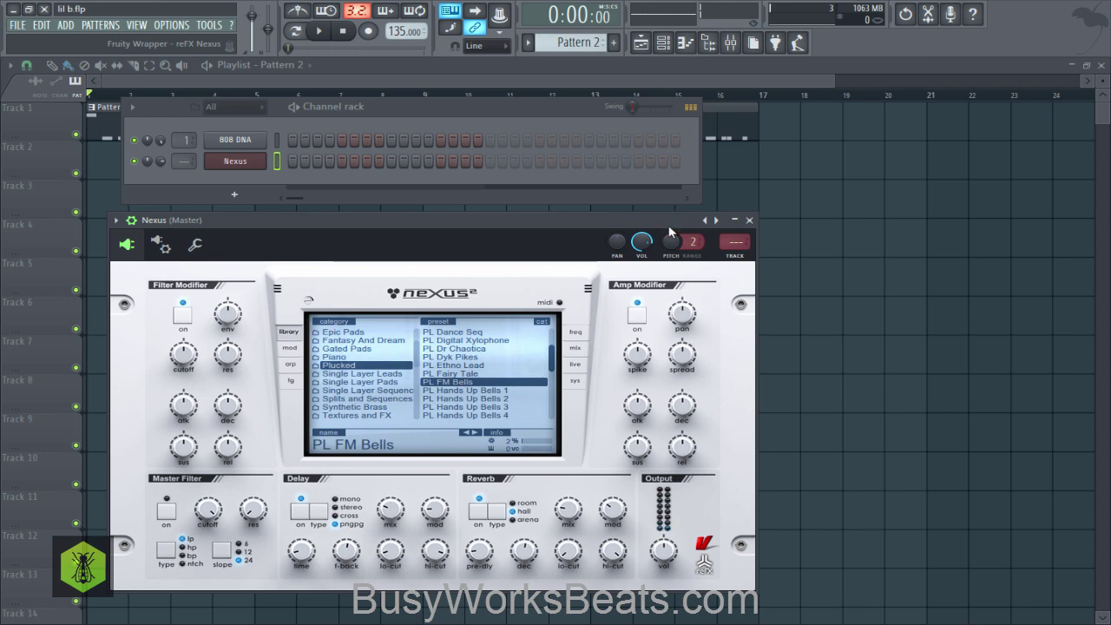
key(ctrl+l)
key(space)
drag(166, 341, 166, 354)
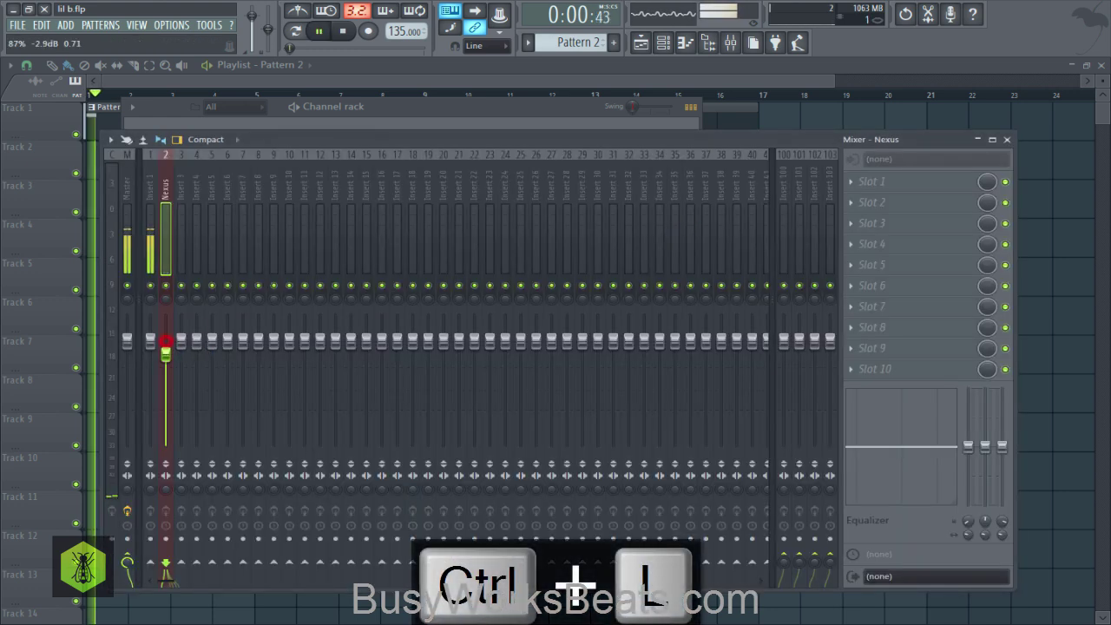
click(392, 114)
key(space)
right_click(1049, 194)
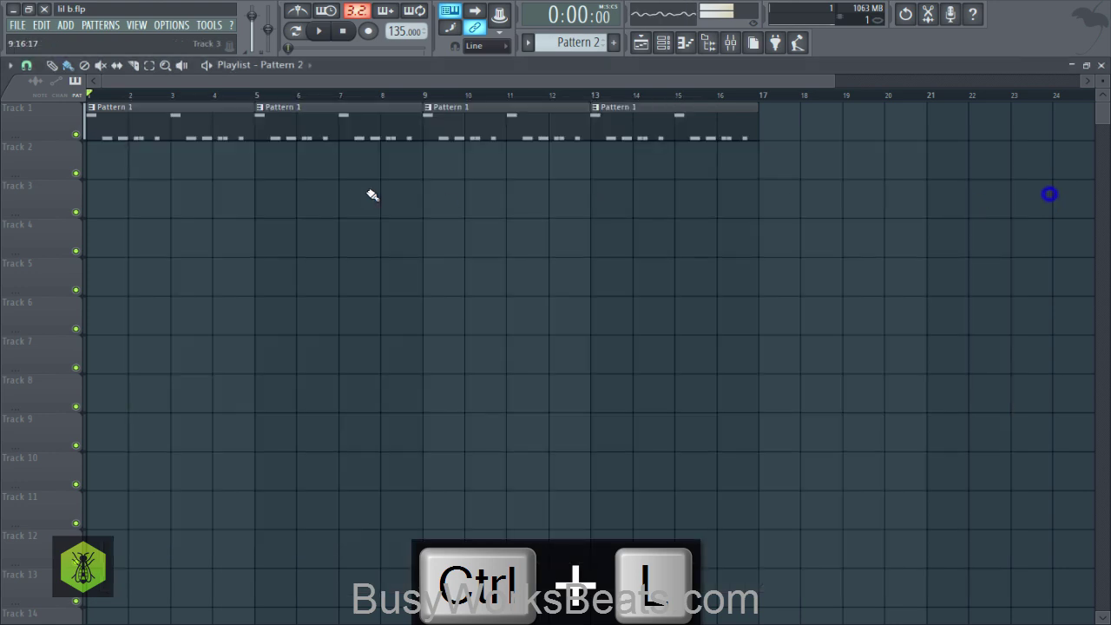
Place Pattern 2 at bar 1 of Track 2 in the playlist and open the Nexus channel's piano roll.
click(126, 164)
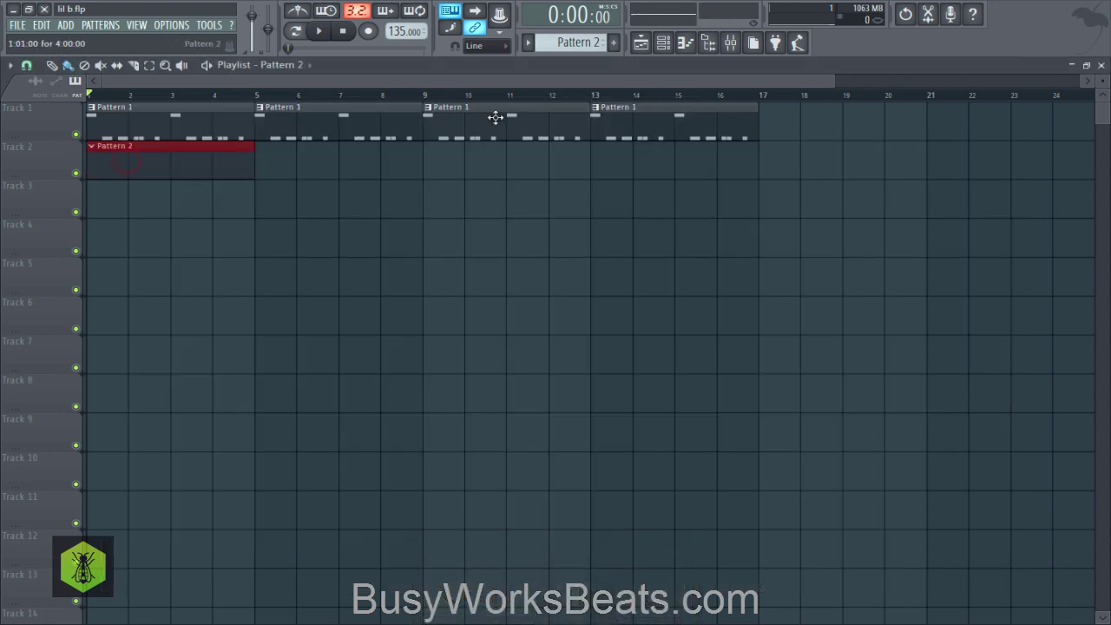
click(662, 43)
right_click(258, 166)
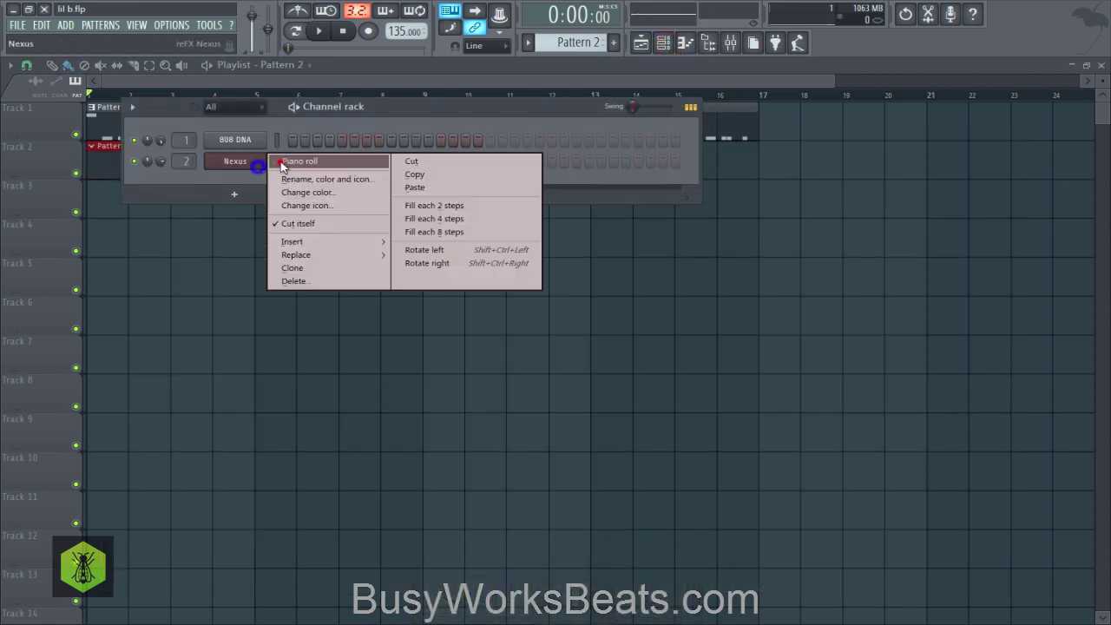
click(300, 161)
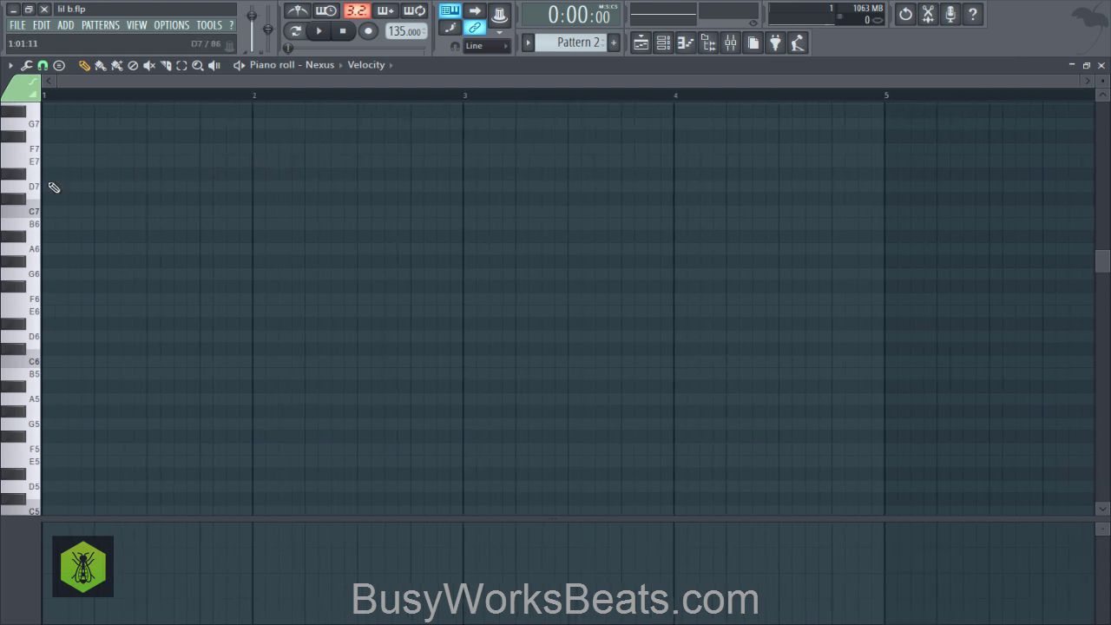
Draw two-step notes C7, B6, E6 and F#6 at steps 1, 5, 9 and 13 of bar 1 for the bell melody.
scroll(43, 204, up, 3)
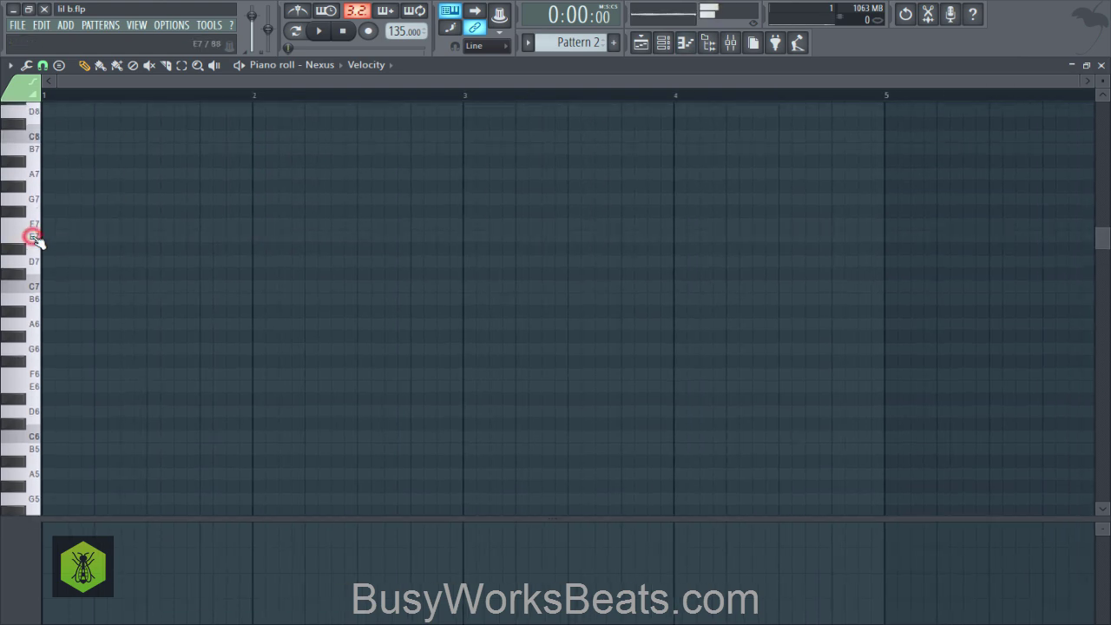
scroll(38, 241, down, 2)
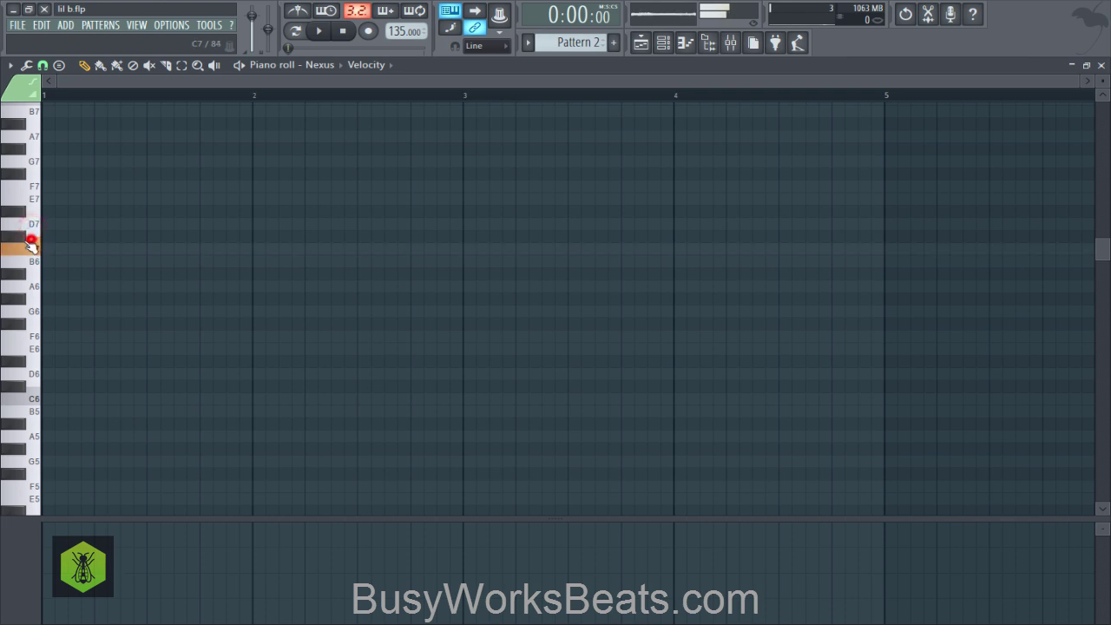
click(50, 249)
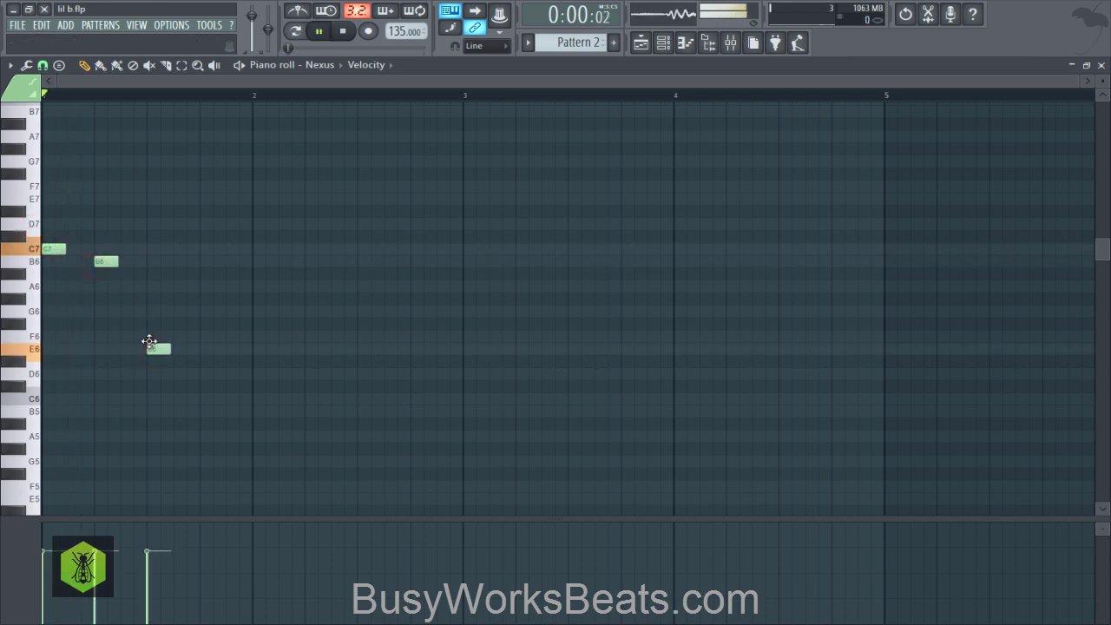
key(space)
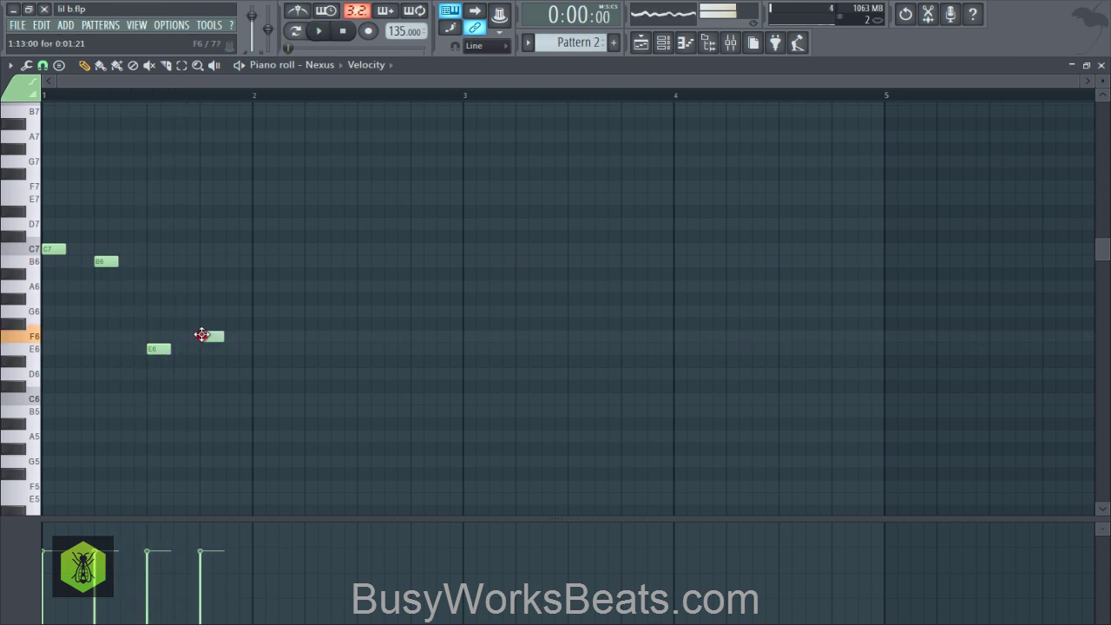
key(space)
Duplicate the four-note bell melody into bar 2, and copy both bars into bars 3 and 4.
drag(268, 377, 44, 211)
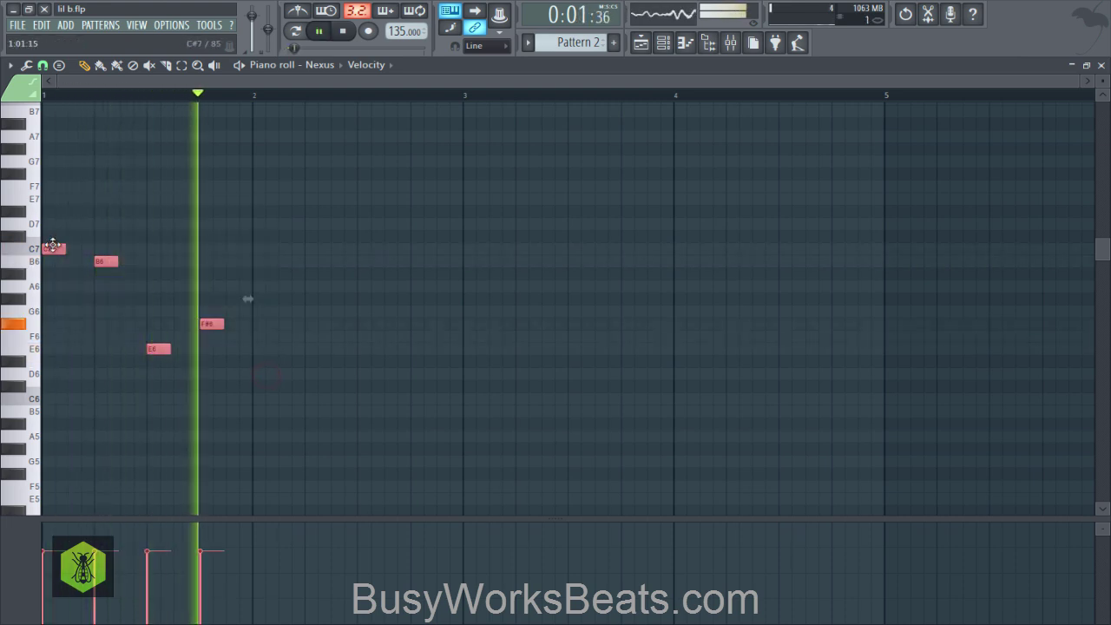
drag(54, 250, 266, 251)
key(space)
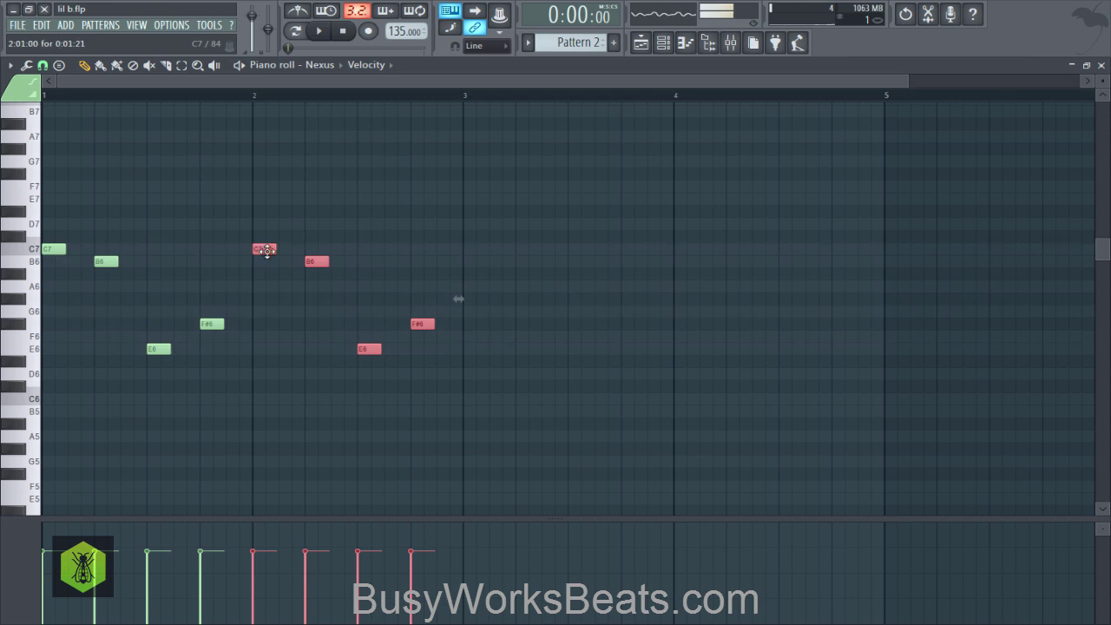
key(space)
drag(511, 416, 476, 250)
key(space)
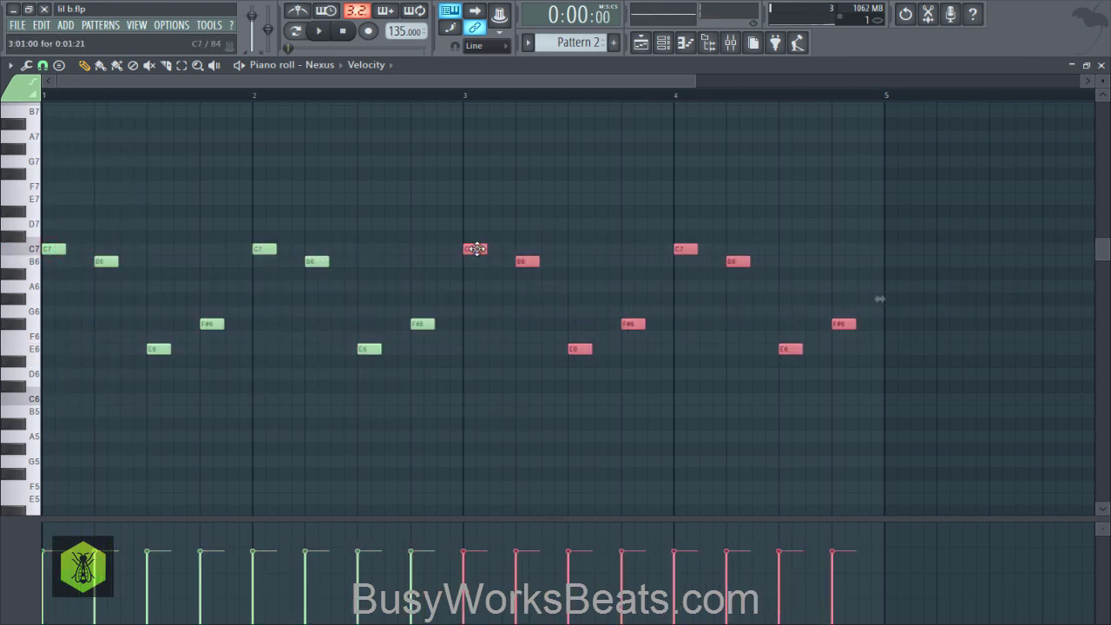
click(519, 221)
Repeat Pattern 2 on Track 2 of the playlist at bars 5, 9 and 13, and save the project.
click(1100, 69)
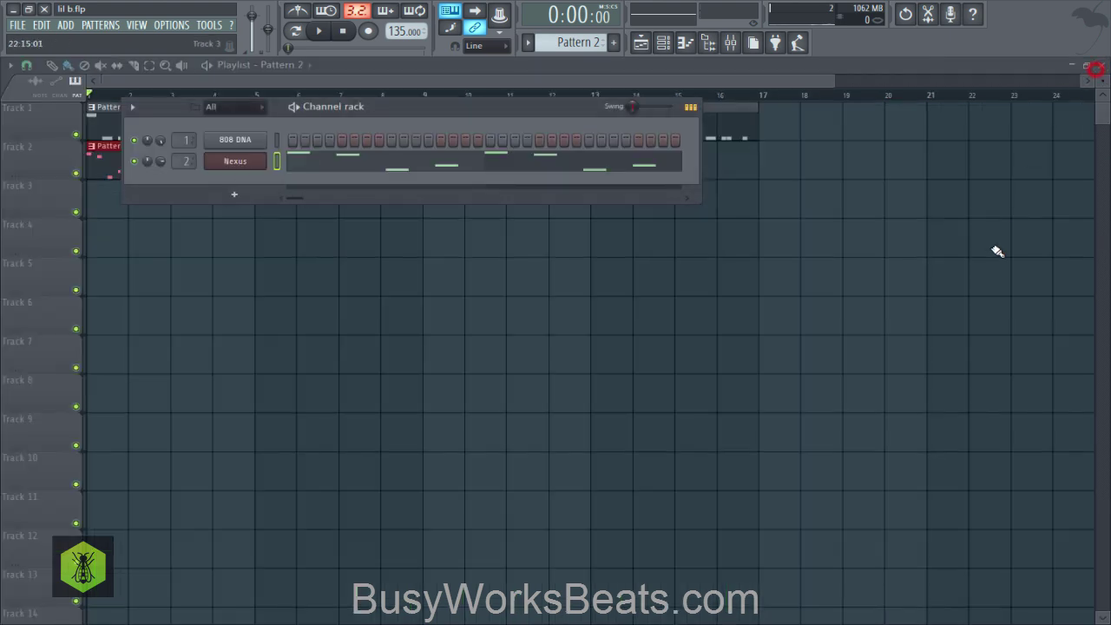
click(976, 273)
drag(252, 166, 783, 169)
key(ctrl+s)
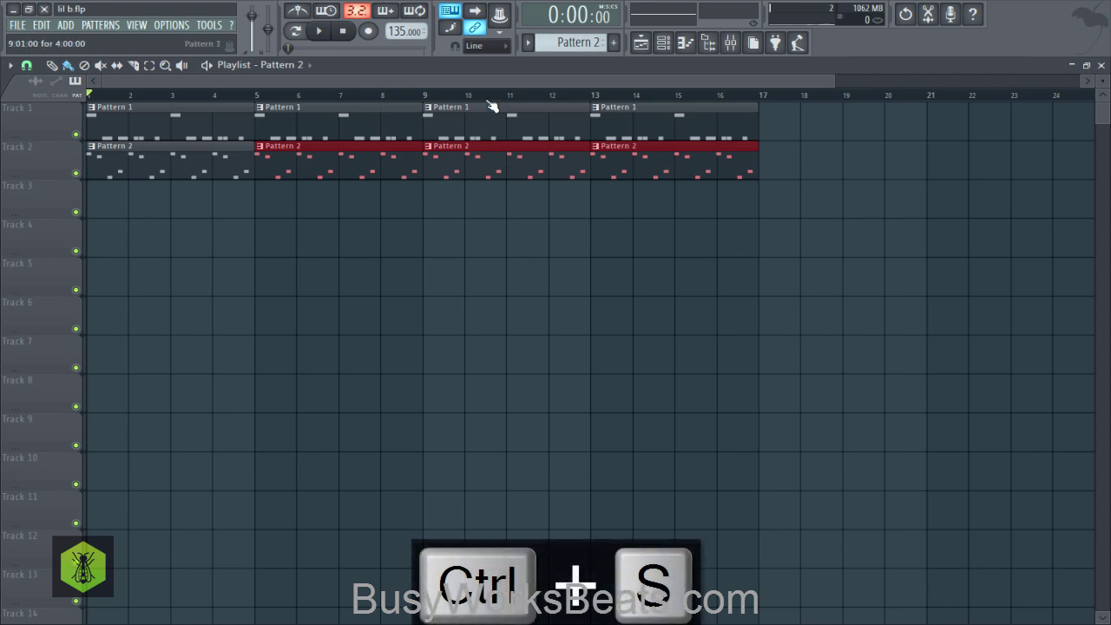
Play the arrangement and review the Nexus bell melody of Pattern 2 in its piano roll.
scroll(493, 104, down, 2)
key(space)
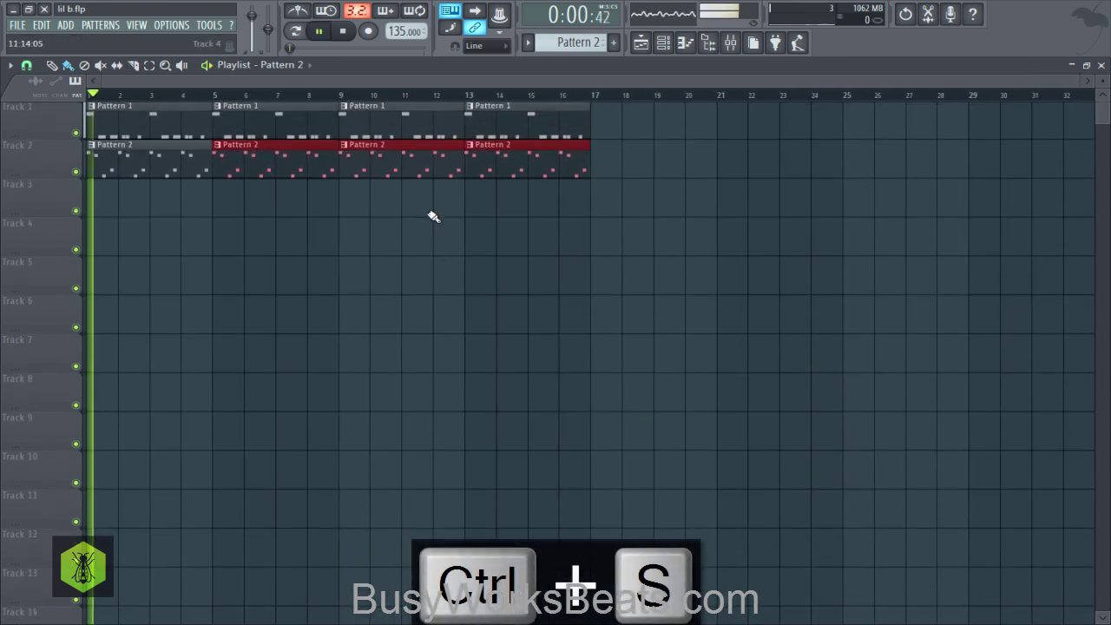
click(534, 234)
click(662, 41)
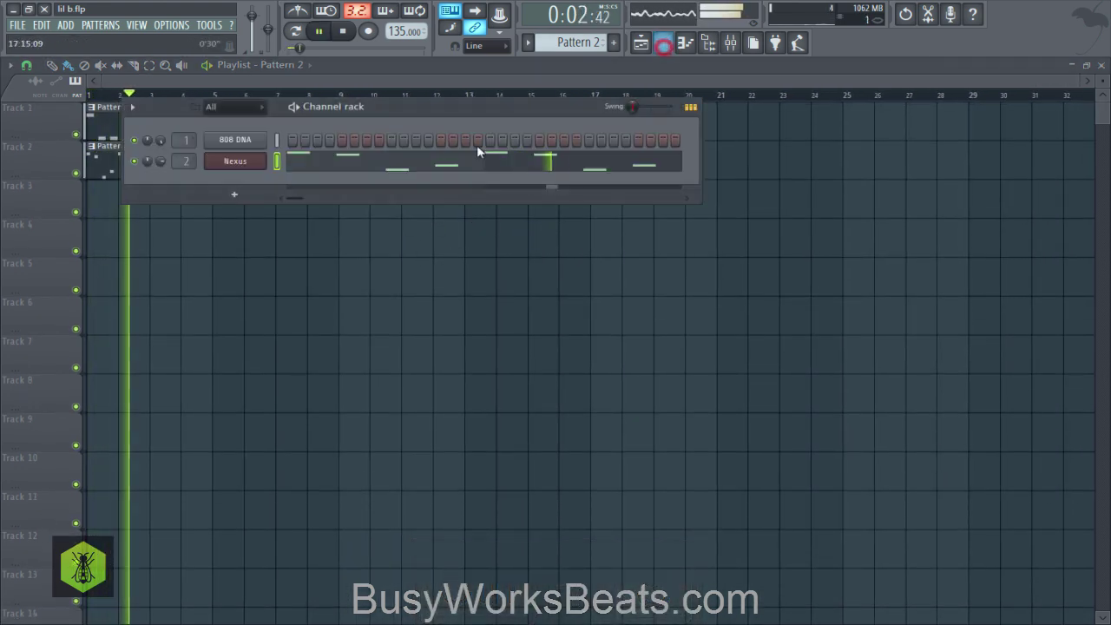
click(317, 154)
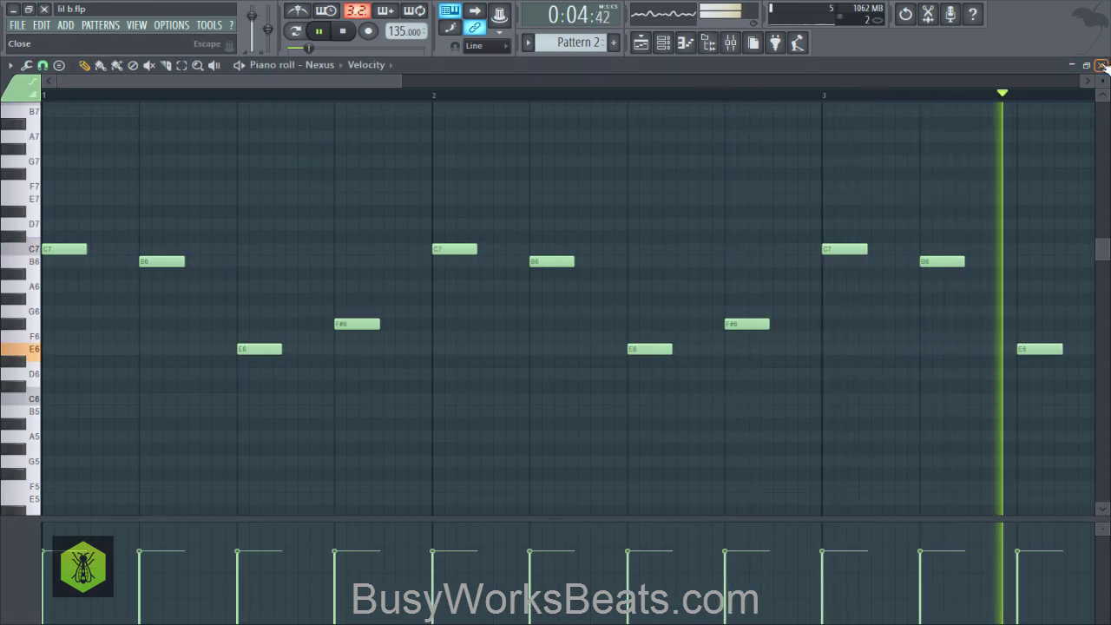
click(1101, 65)
right_click(1023, 196)
Show the channel rack and switch to the empty Pattern 3.
click(662, 43)
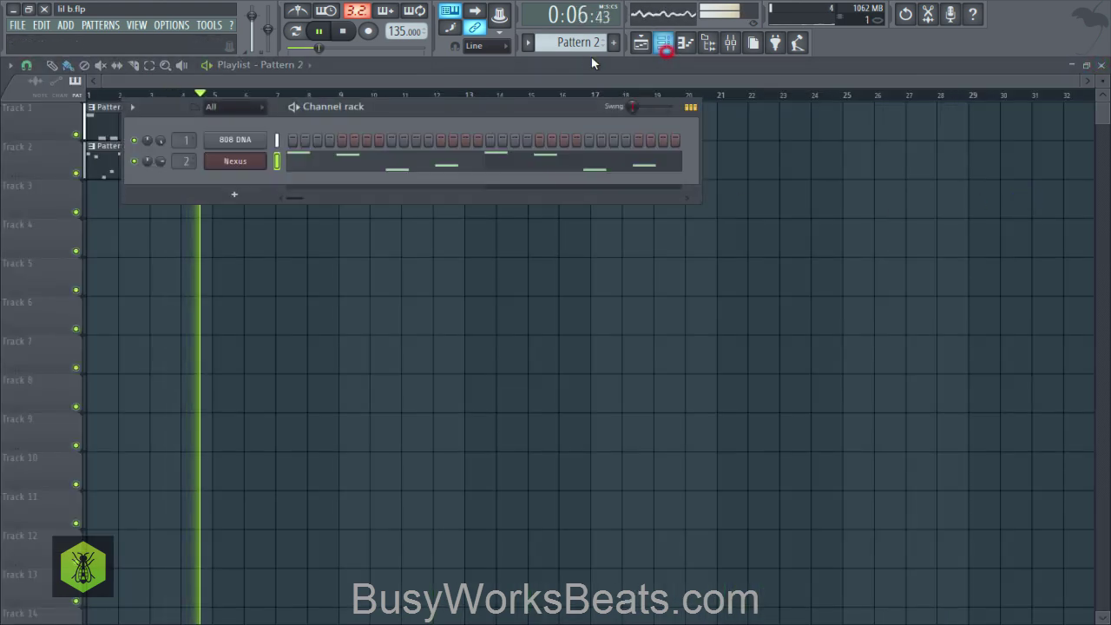
click(577, 42)
scroll(577, 41, down, 1)
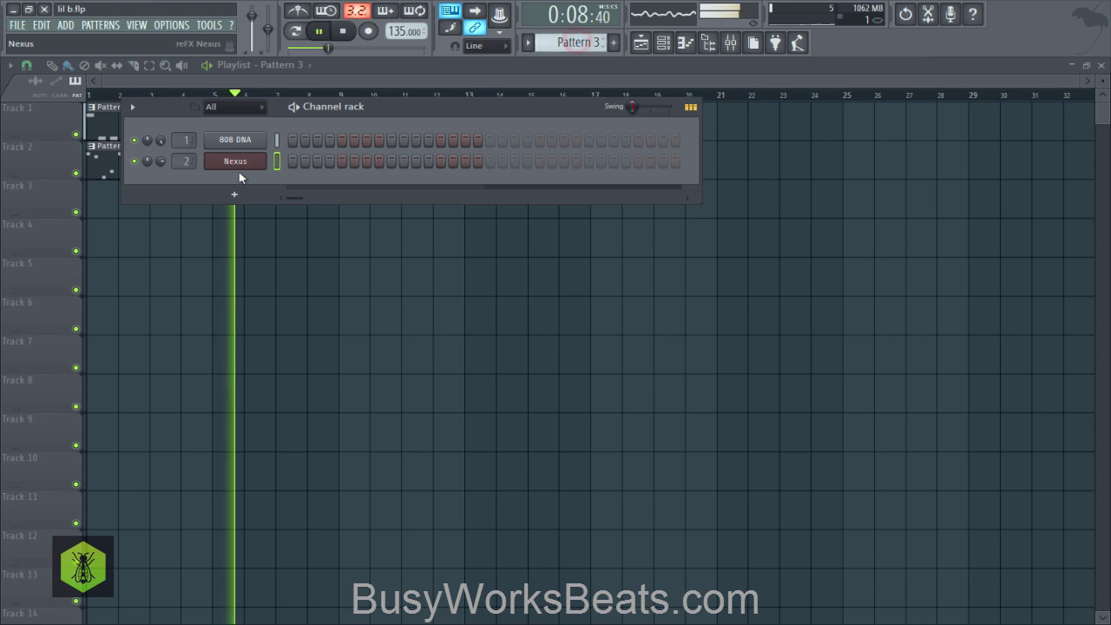
Turn on the Nexus master filter in high-pass mode with a cutoff of 73, and save the project.
click(243, 164)
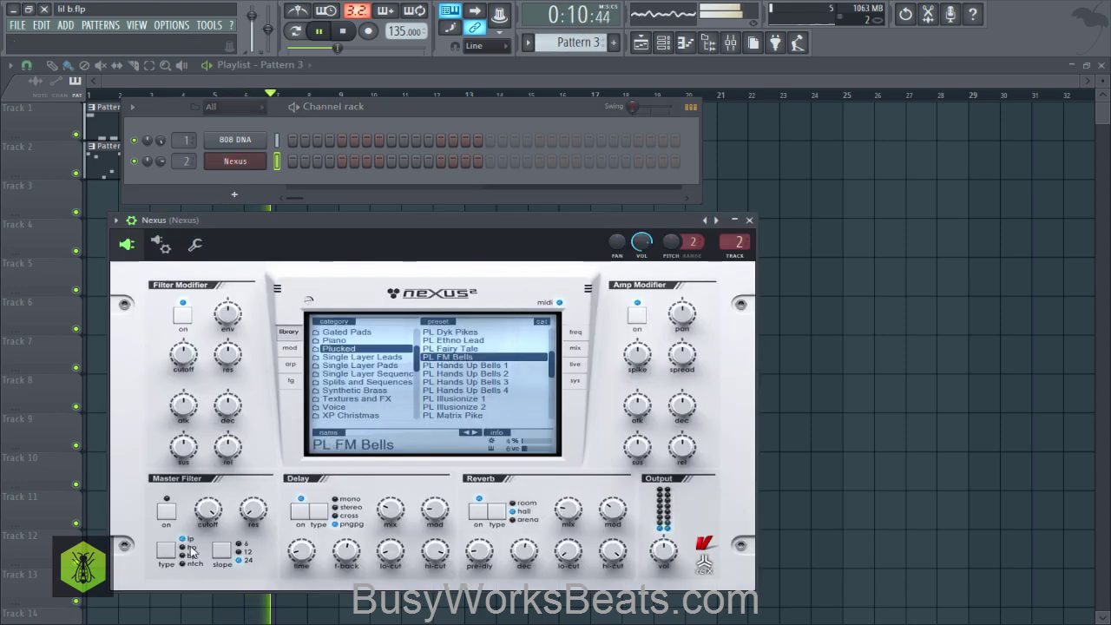
click(167, 512)
mouse_move(208, 507)
mouse_down()
mouse_move(208, 522)
mouse_move(207, 503)
mouse_up()
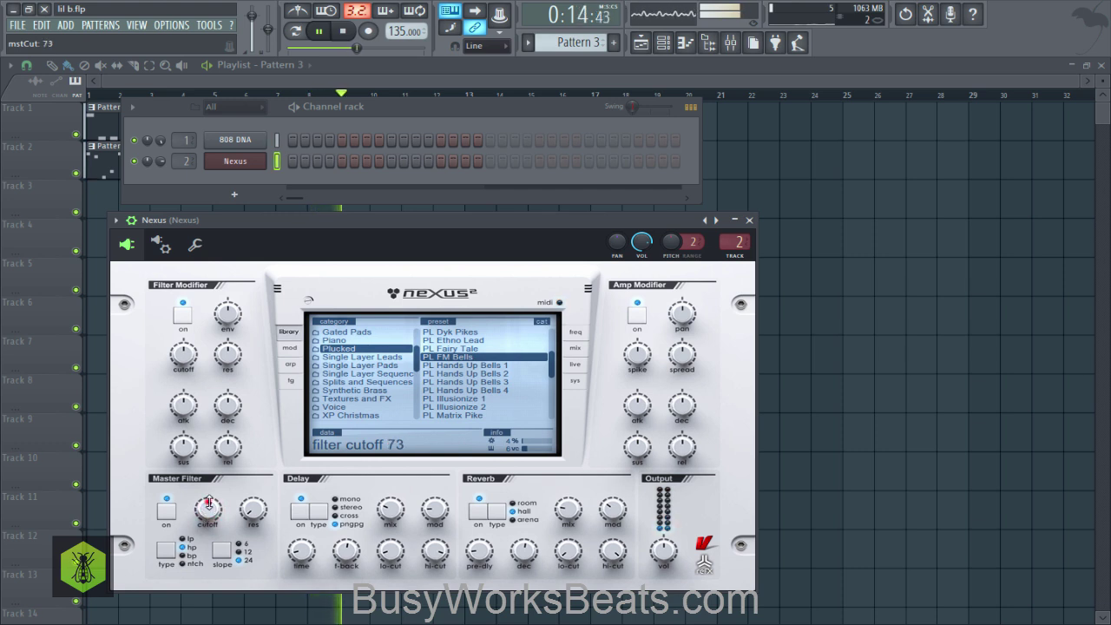
click(751, 220)
key(ctrl+s)
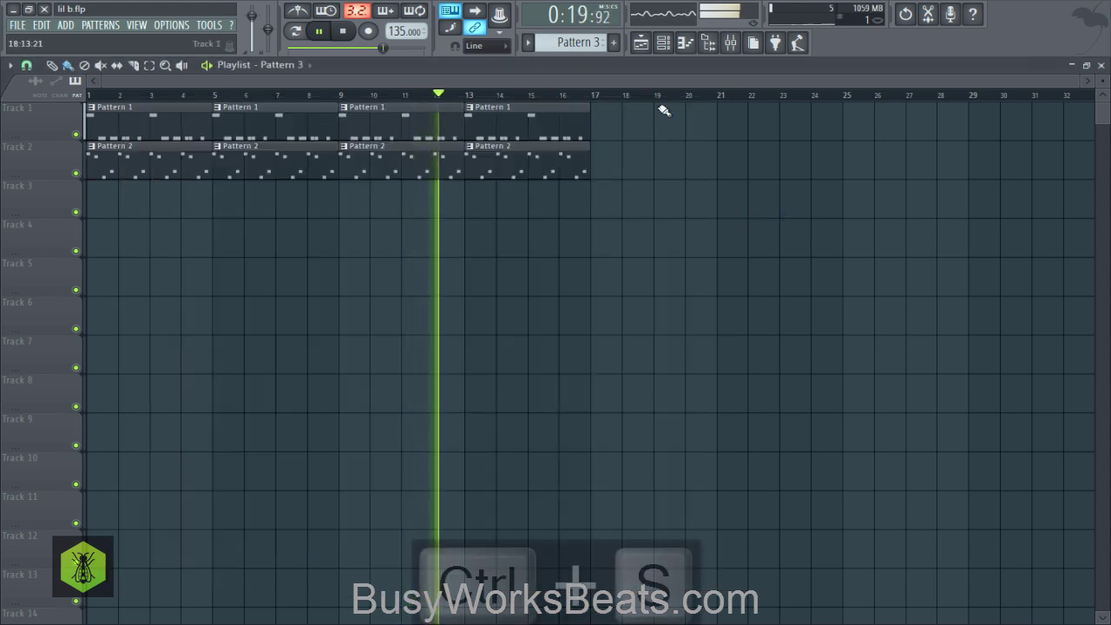
Stop playback and load Snare NM from the X Drums Snares folder into a new channel.
click(708, 43)
key(space)
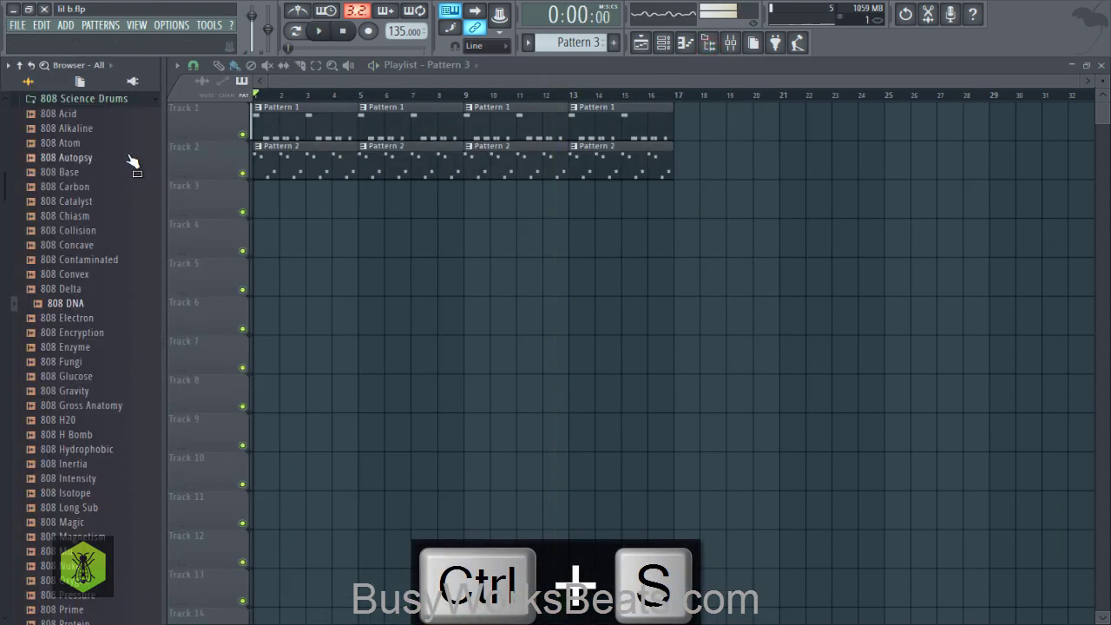
click(94, 100)
scroll(83, 231, down, 6)
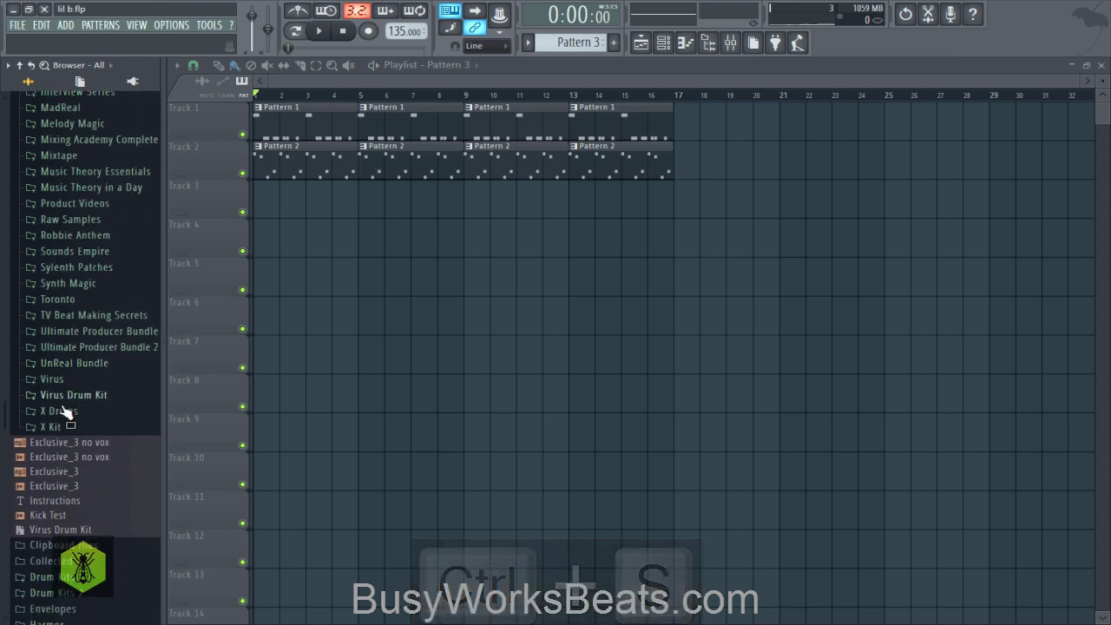
click(63, 411)
click(84, 538)
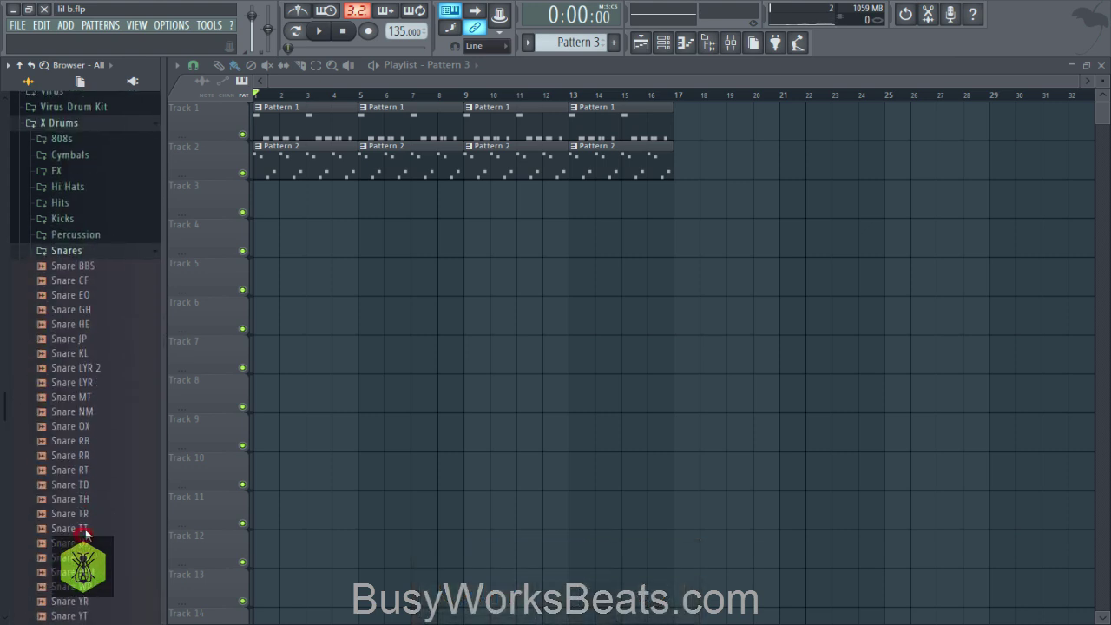
right_click(91, 407)
click(102, 410)
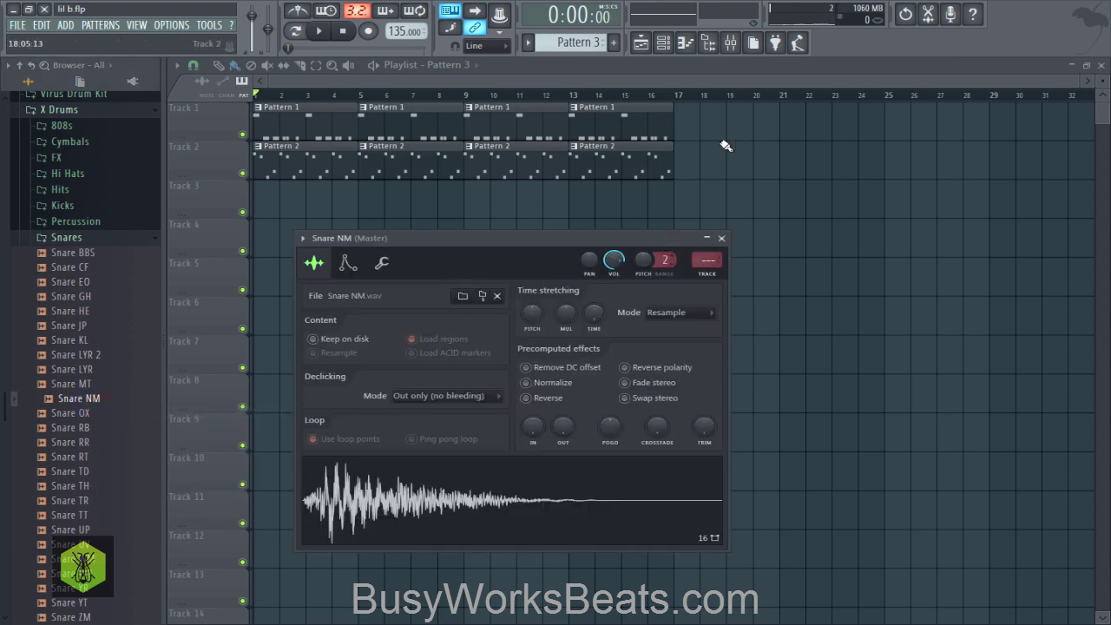
Route the Snare NM channel to mixer track 3 and load UAD Precision Limiter in that track's first effect slot.
click(663, 43)
key(ctrl+l)
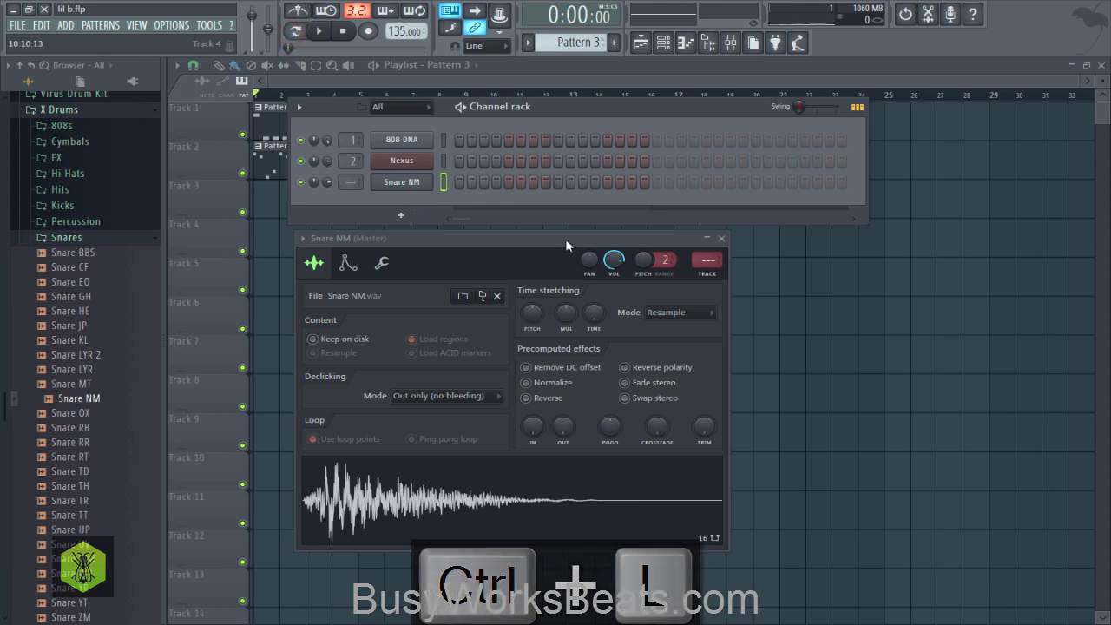
key(ctrl+l)
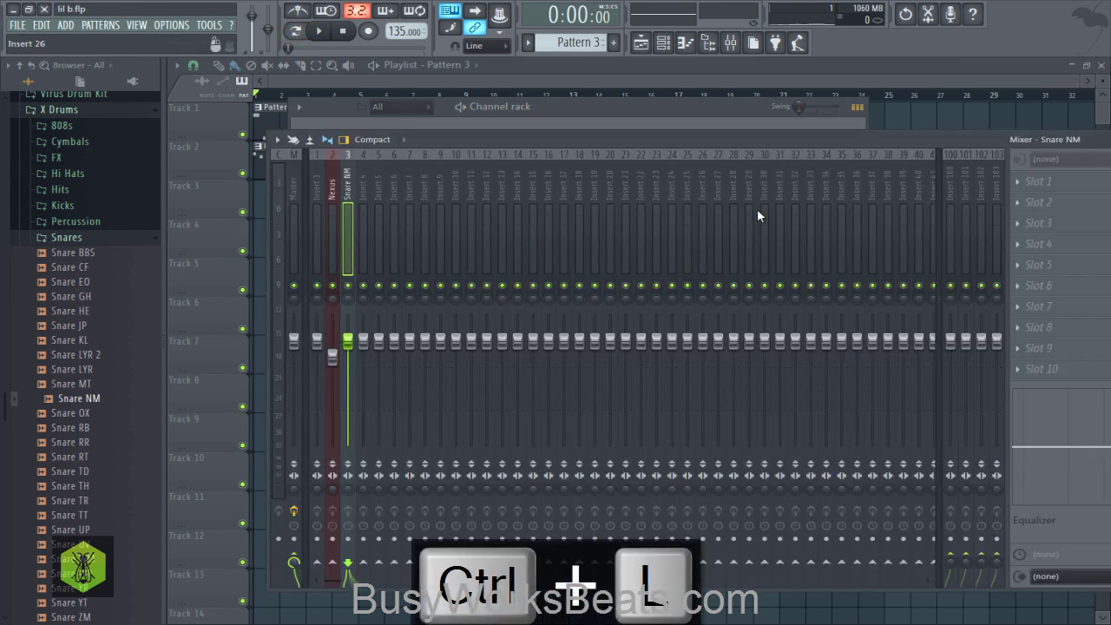
click(1024, 184)
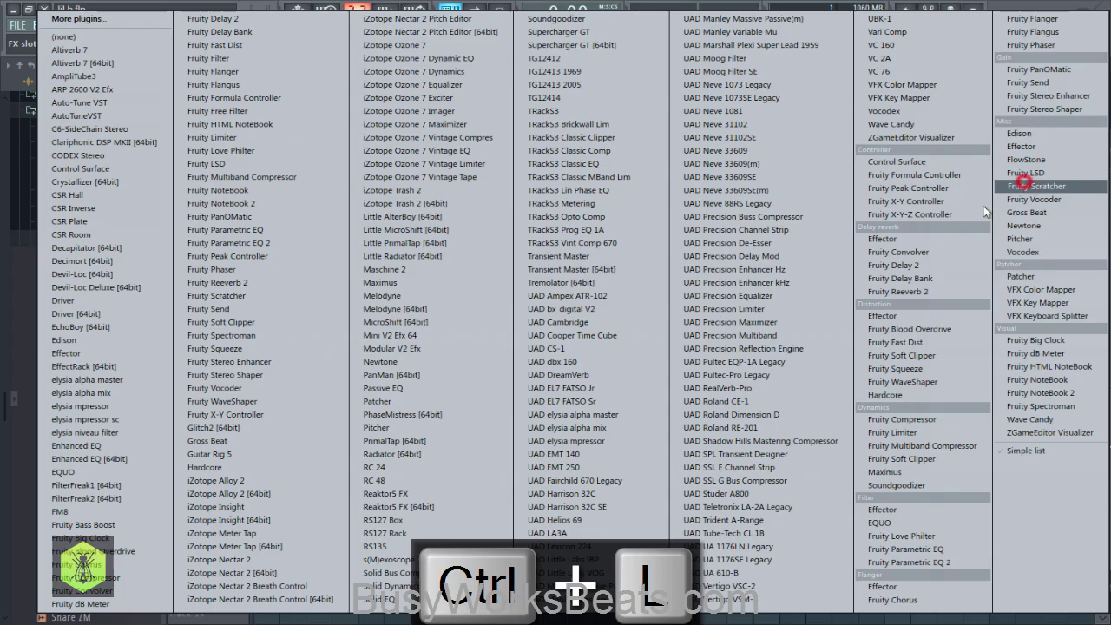
click(764, 308)
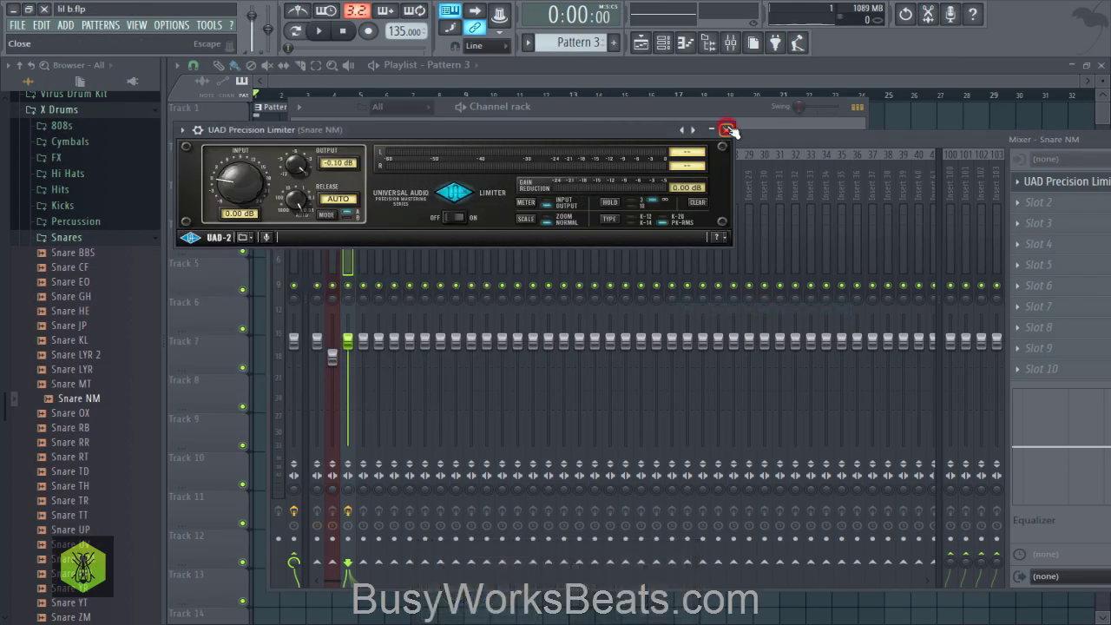
click(727, 125)
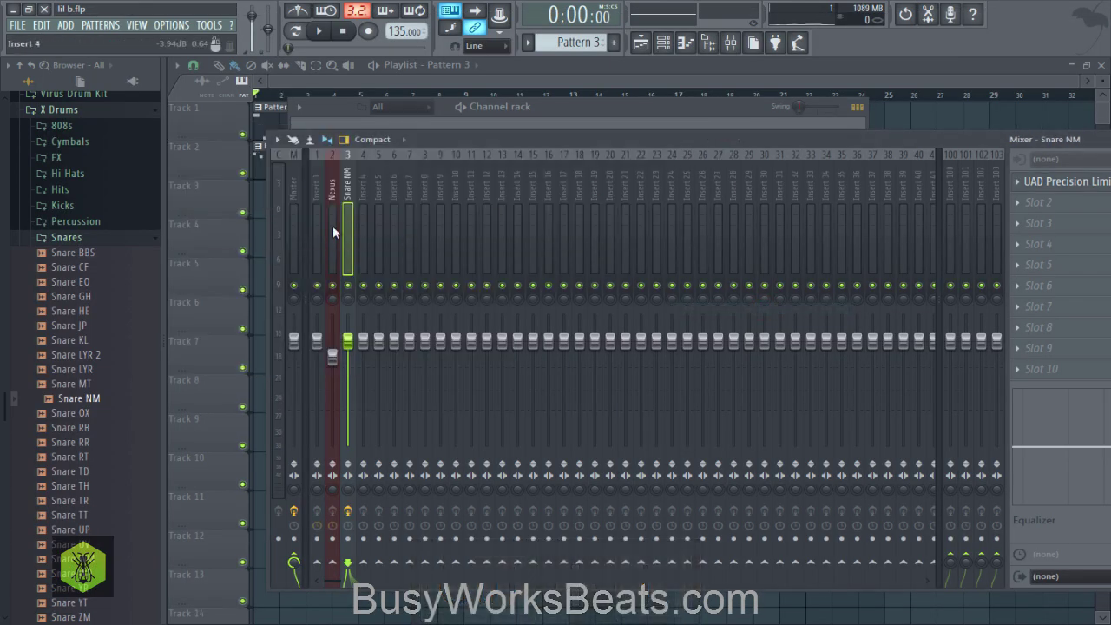
Lower the Snare NM mixer fader, and set the channel to cut itself with a raised volume multiplier.
click(527, 115)
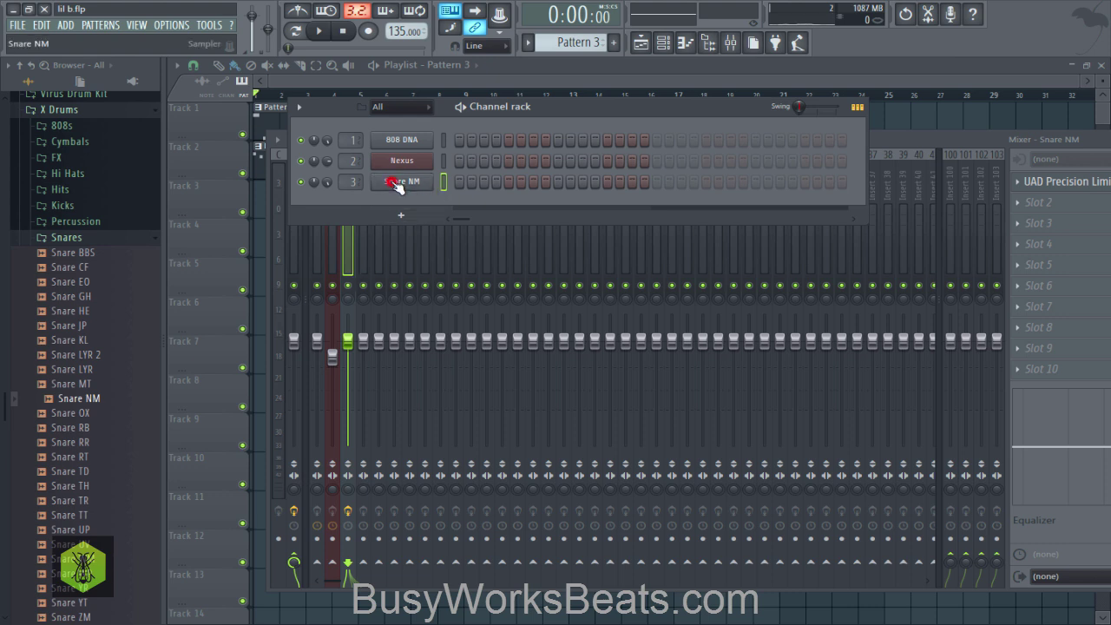
click(361, 329)
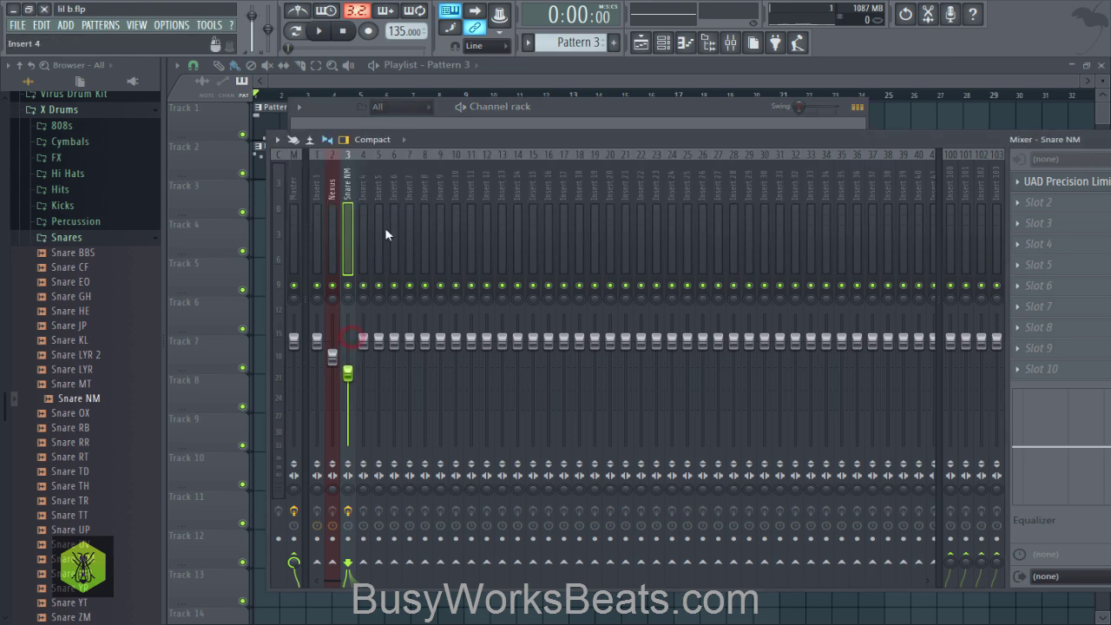
click(508, 108)
click(385, 184)
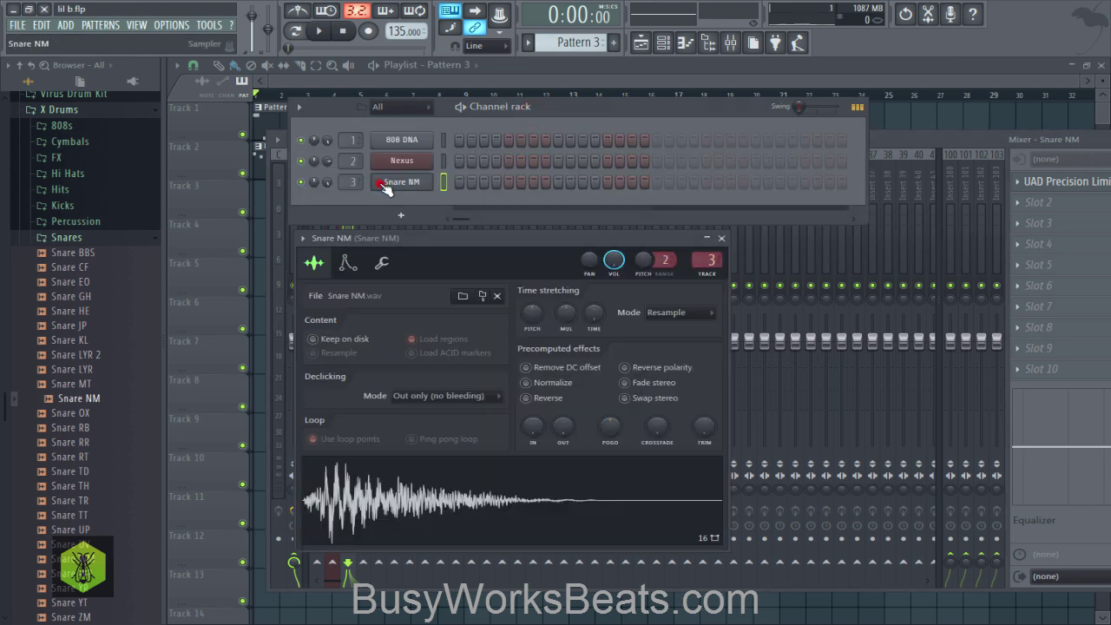
click(383, 263)
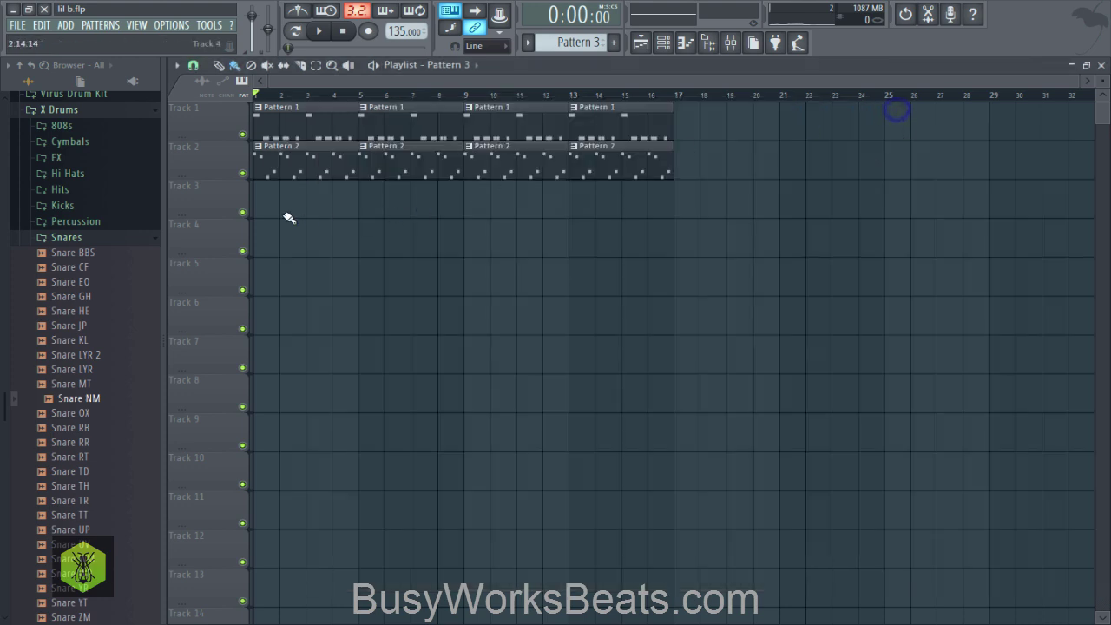
Place Pattern 3 at bar 1 of Track 3 and program Snare NM hits on steps 9, 15, 19 and 25.
click(663, 44)
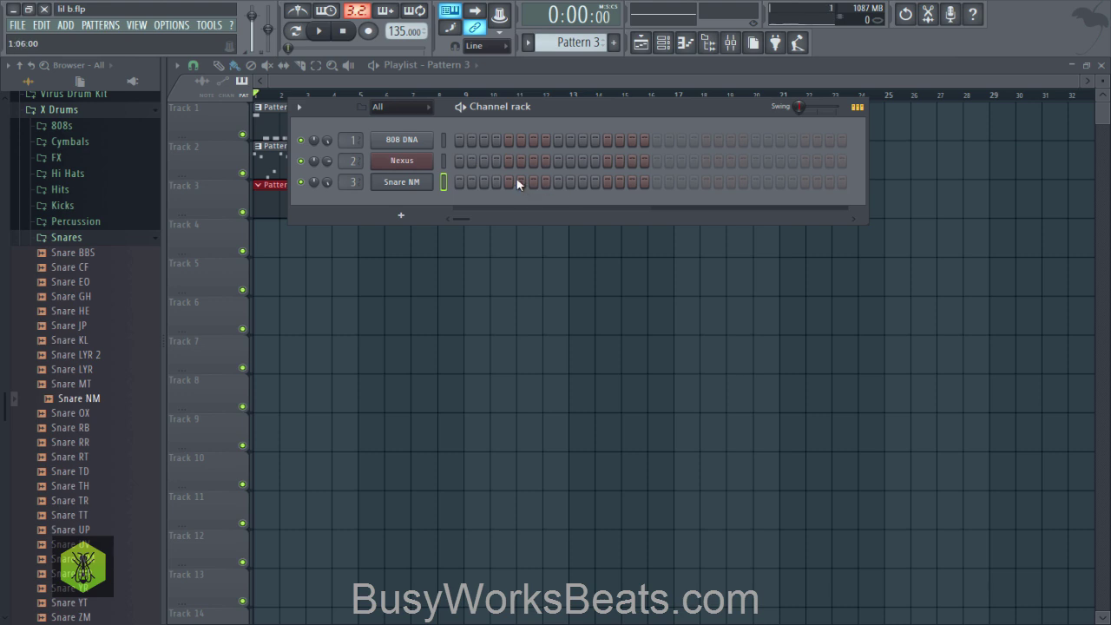
click(558, 181)
click(632, 181)
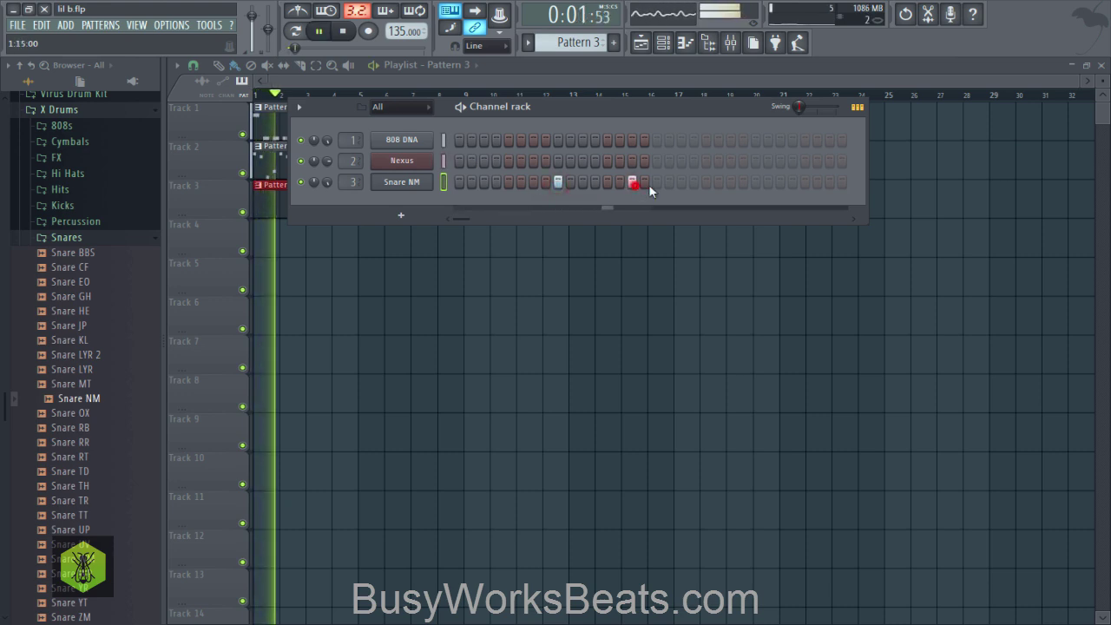
click(681, 181)
click(755, 181)
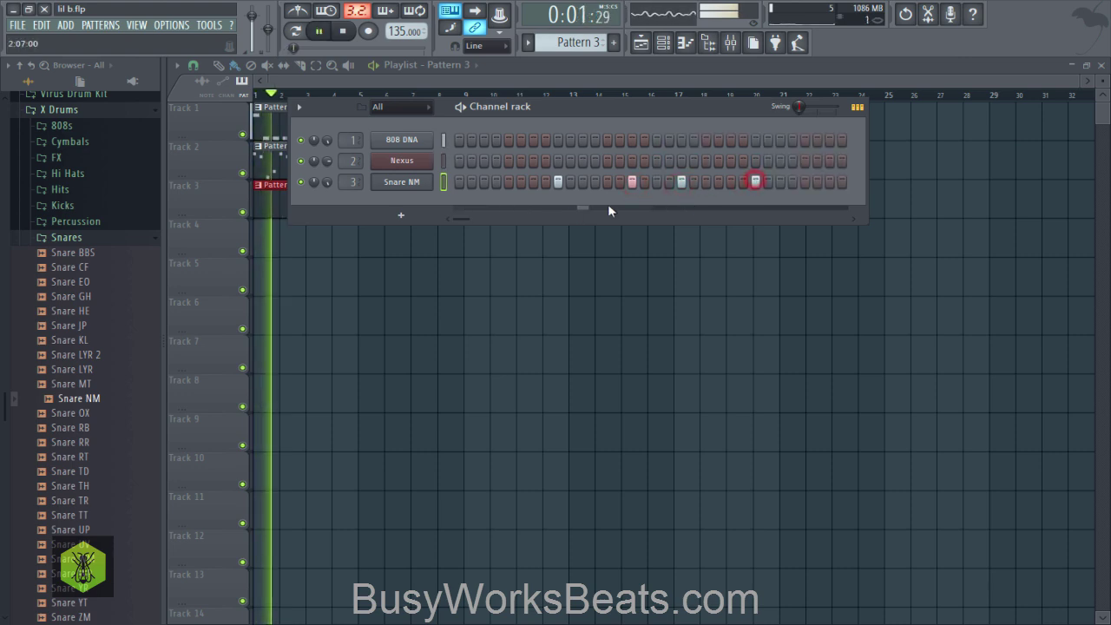
Check the Snare NM channel settings and repeat Pattern 3 along Track 3 every two bars through bar 16.
click(425, 185)
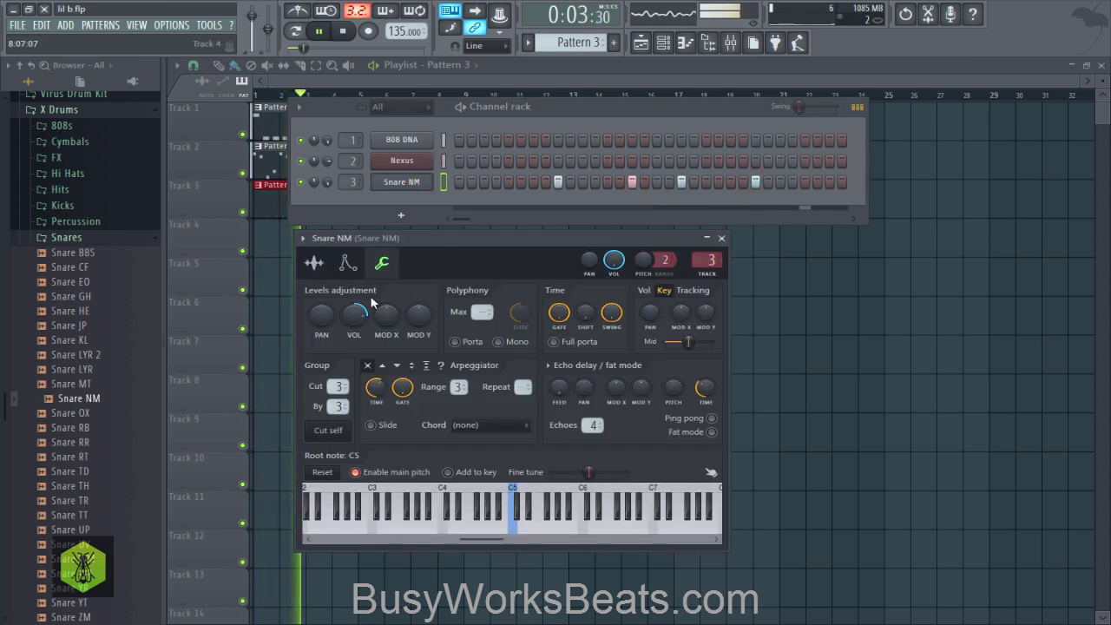
click(846, 300)
mouse_move(330, 207)
mouse_down()
mouse_move(318, 208)
mouse_move(651, 192)
mouse_up()
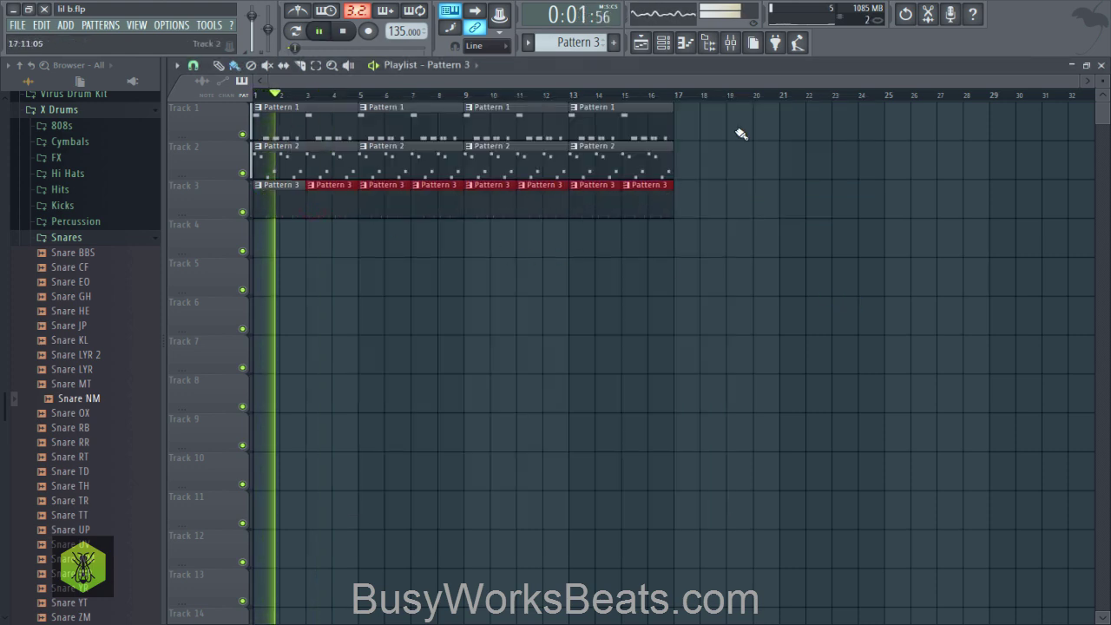
Lower the Snare NM mixer fader during playback, show the channel's volume envelope settings, and stop the song.
click(732, 44)
drag(347, 338, 347, 371)
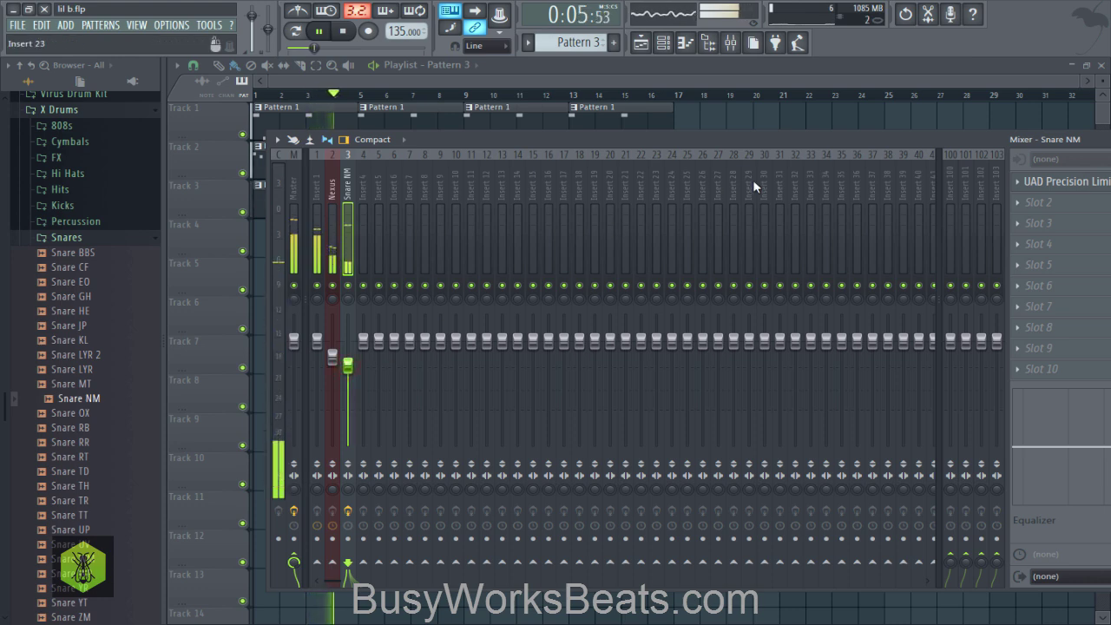
click(664, 43)
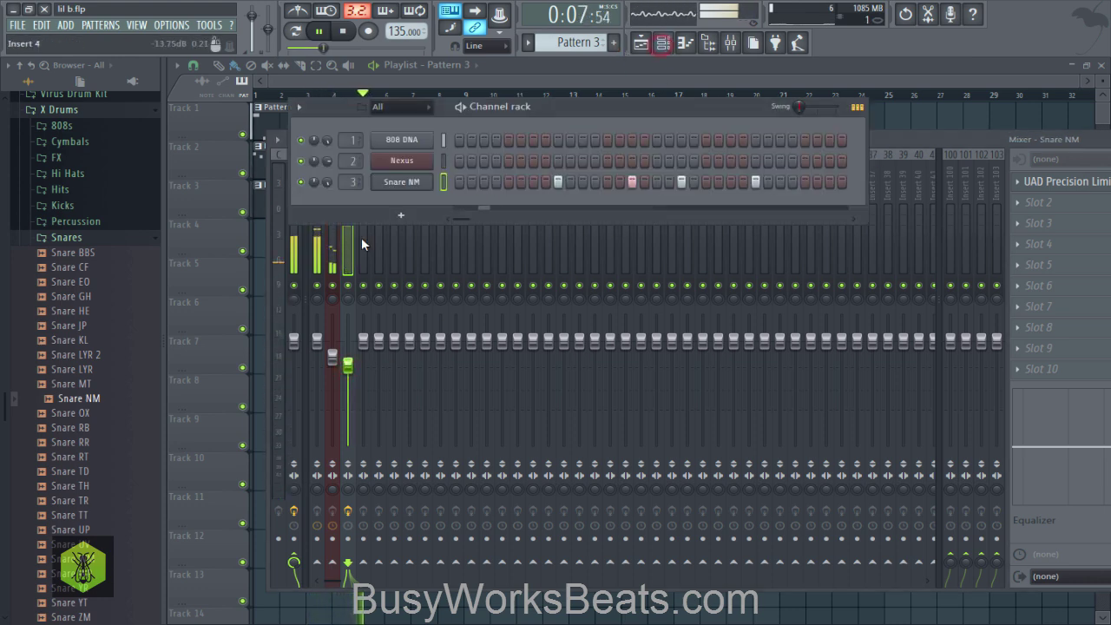
click(402, 182)
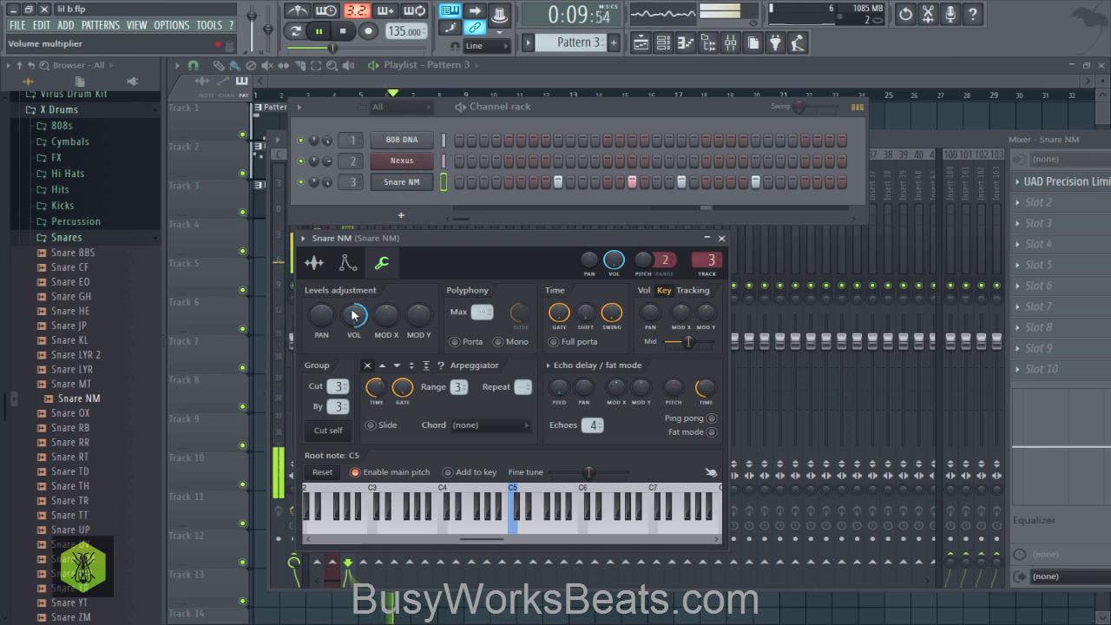
click(328, 272)
click(346, 276)
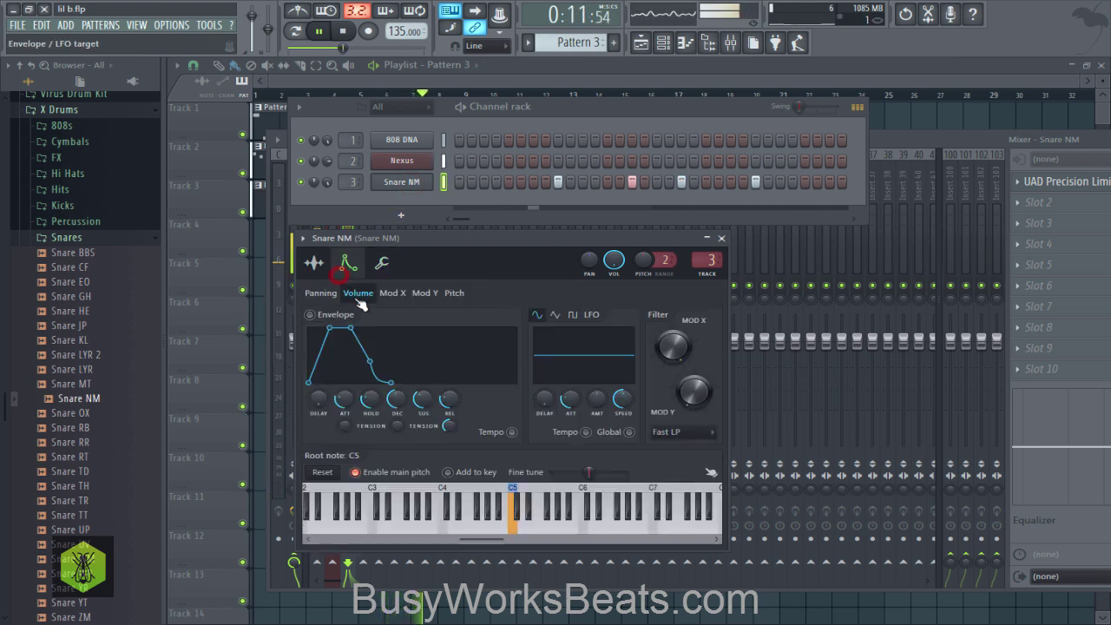
key(space)
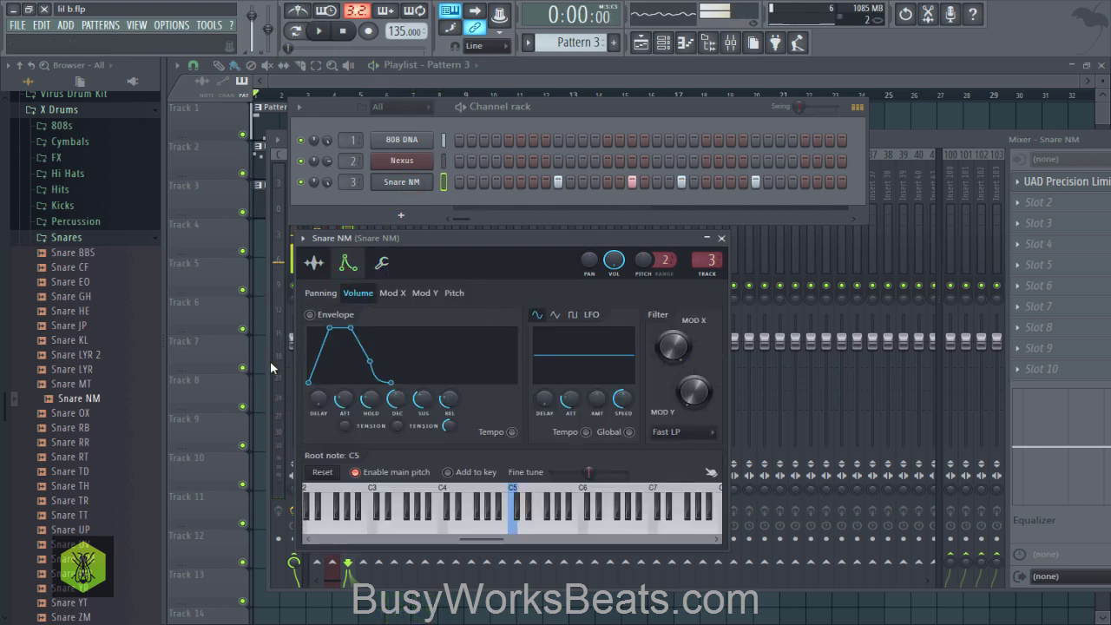
Preview the Snare RT sample in the browser and play the arrangement to hear the current snare against it.
click(87, 453)
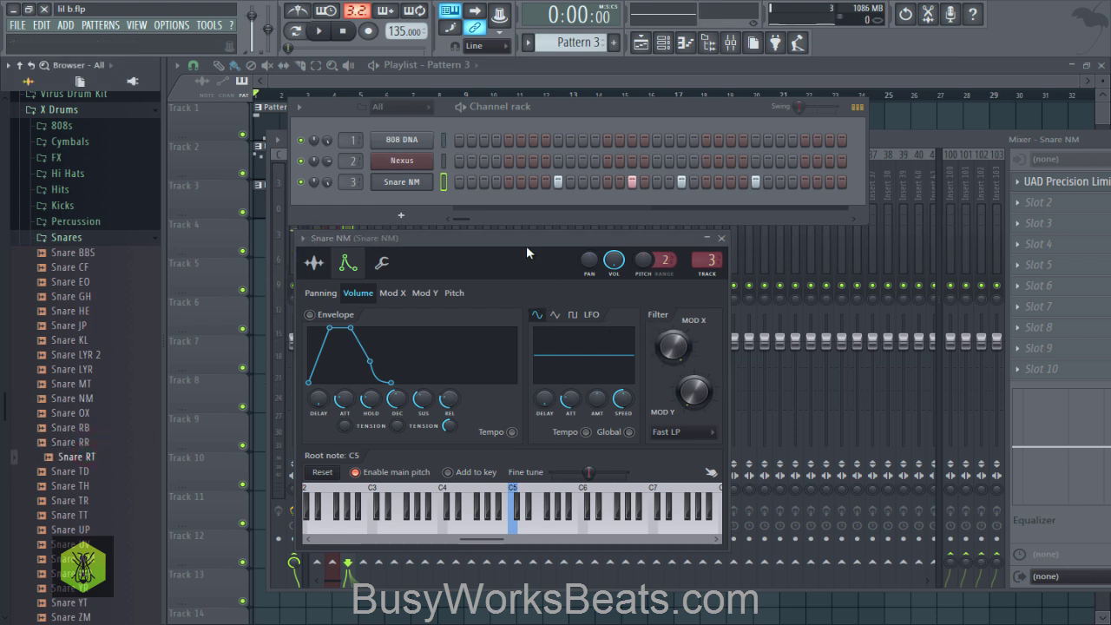
drag(526, 246, 538, 215)
key(space)
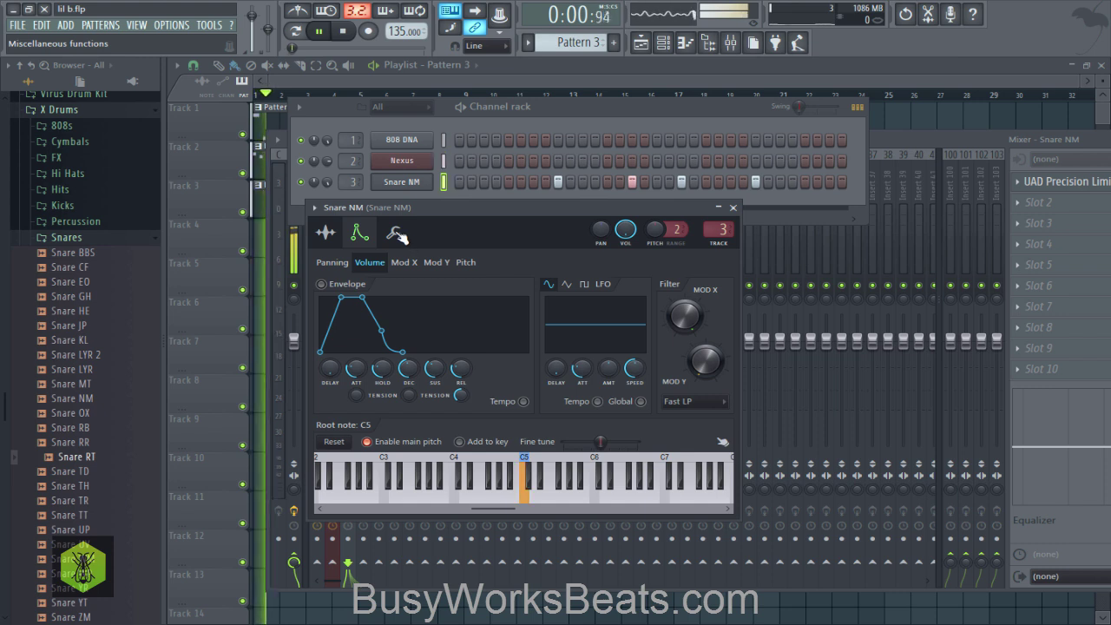
key(space)
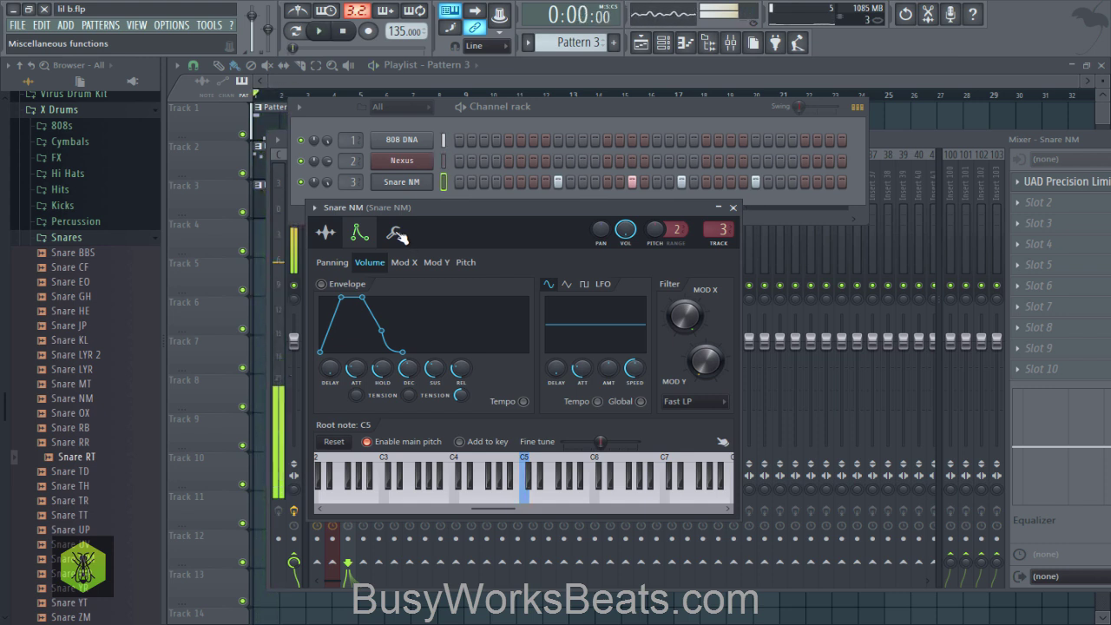
key(space)
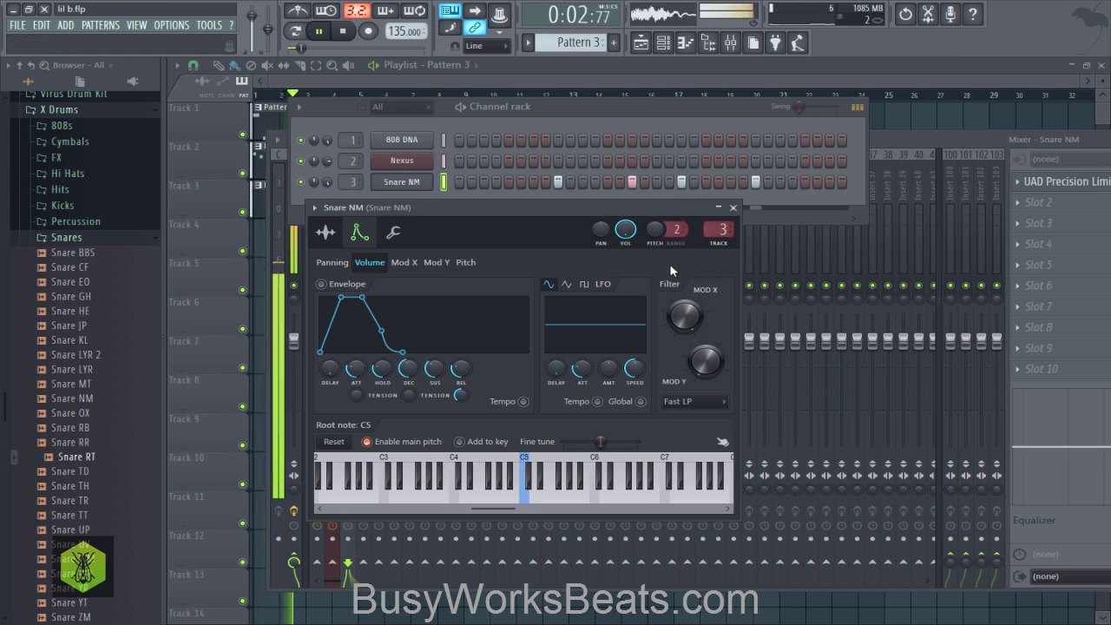
Set the Snare NM track's UAD Precision Limiter input to about 3.3 dB and output to about -1.12 dB during playback.
click(1066, 182)
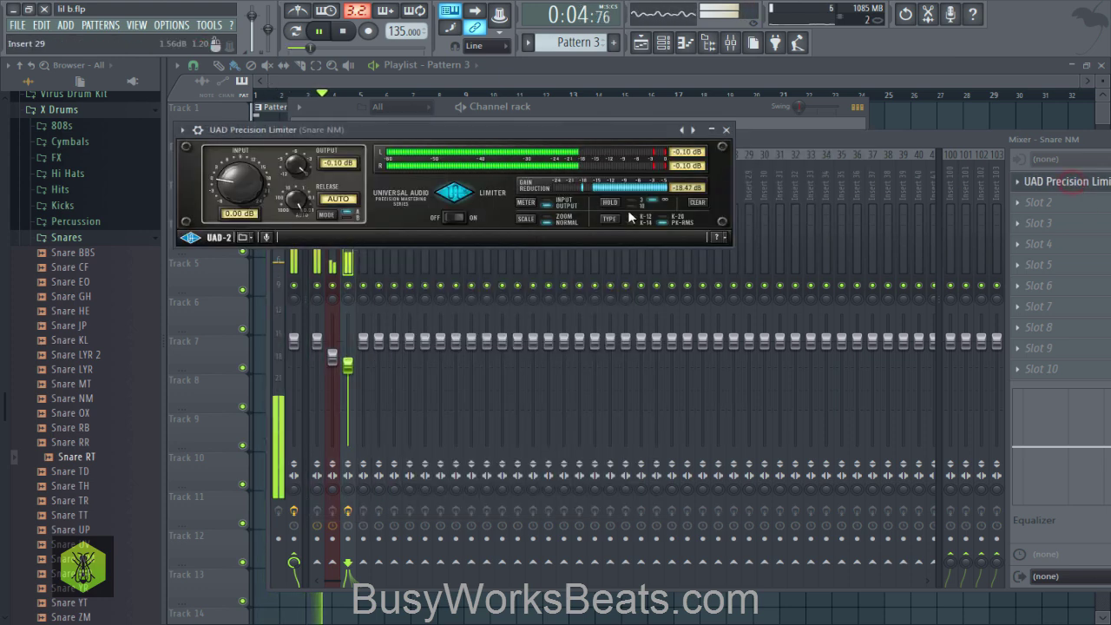
key(space)
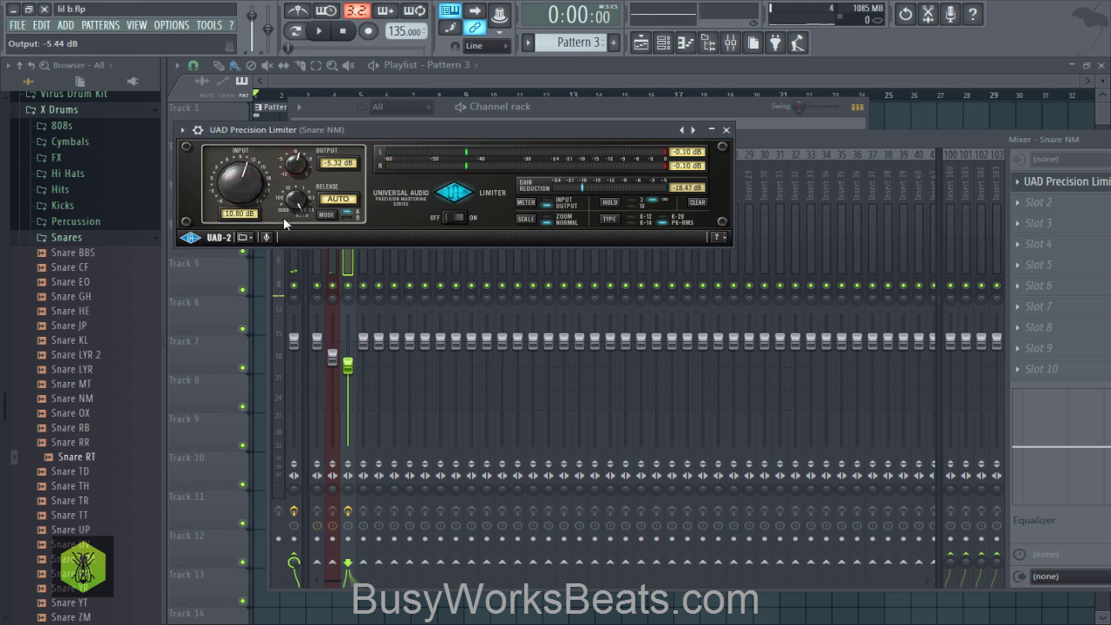
click(328, 33)
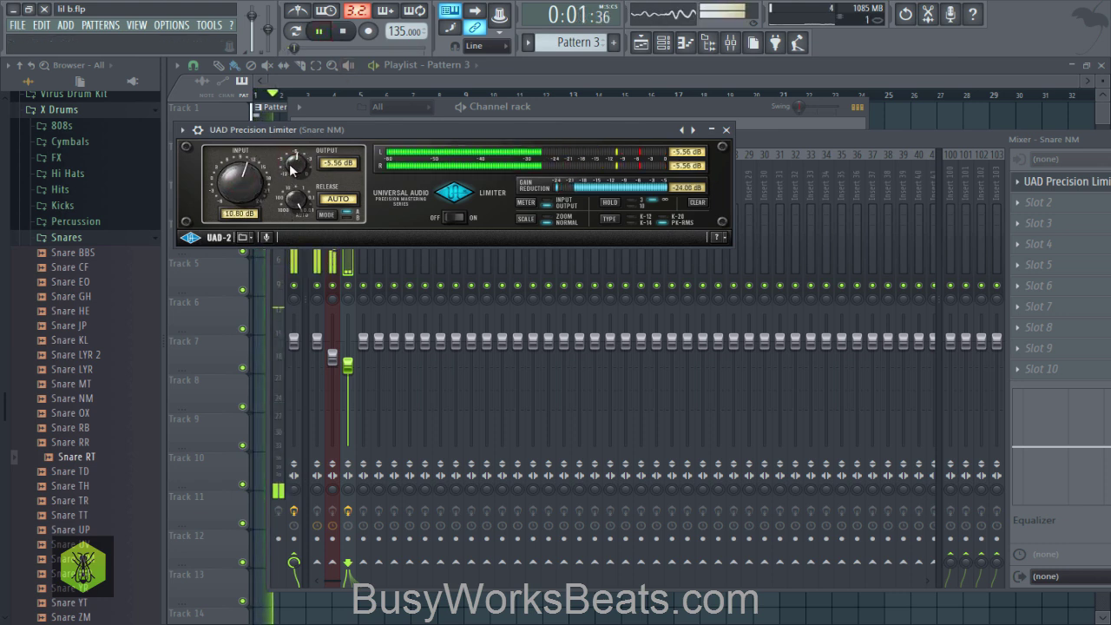
drag(248, 187, 251, 181)
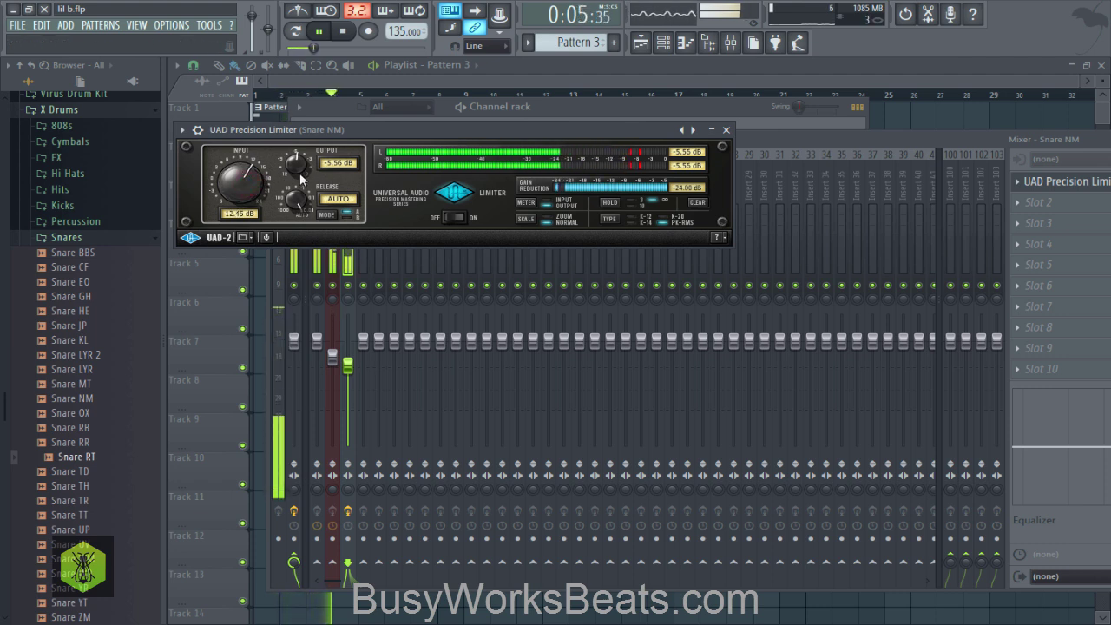
drag(243, 180, 251, 214)
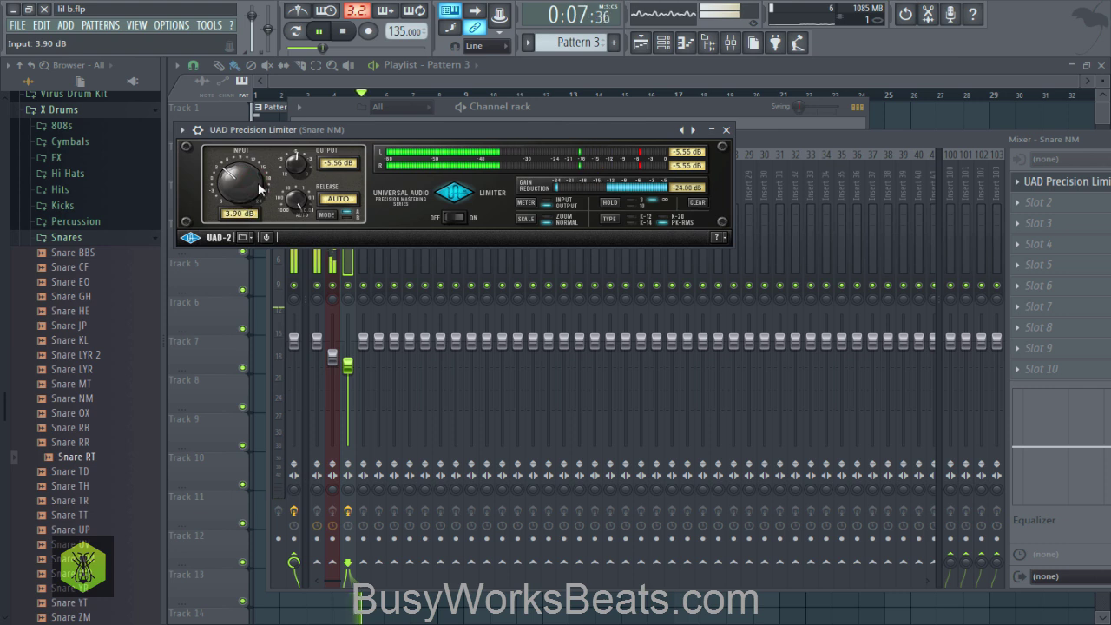
drag(295, 165, 300, 141)
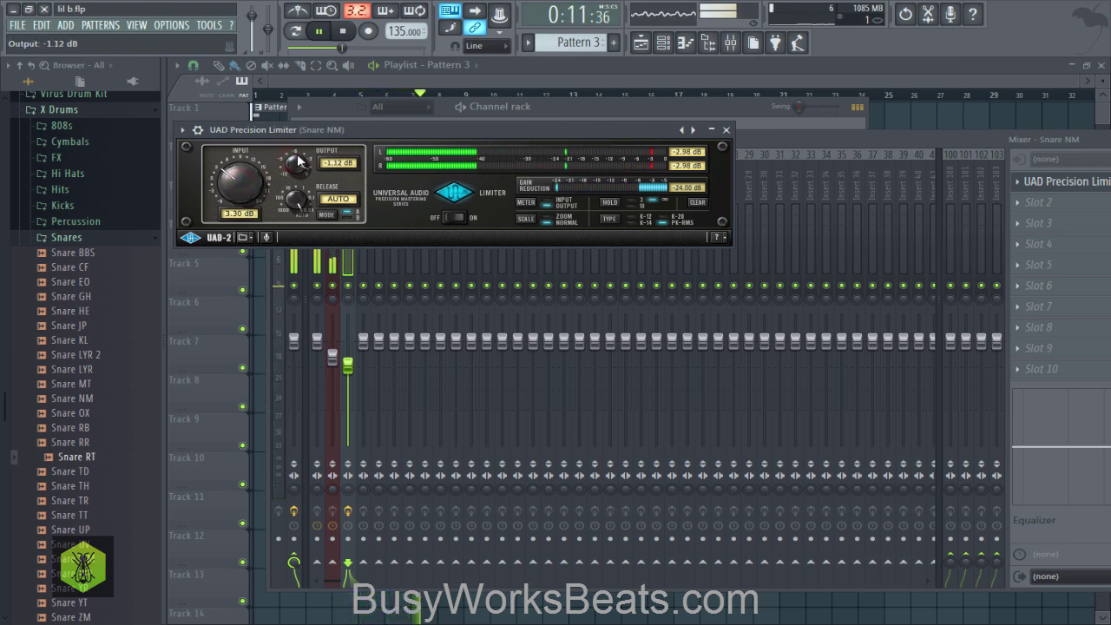
click(727, 129)
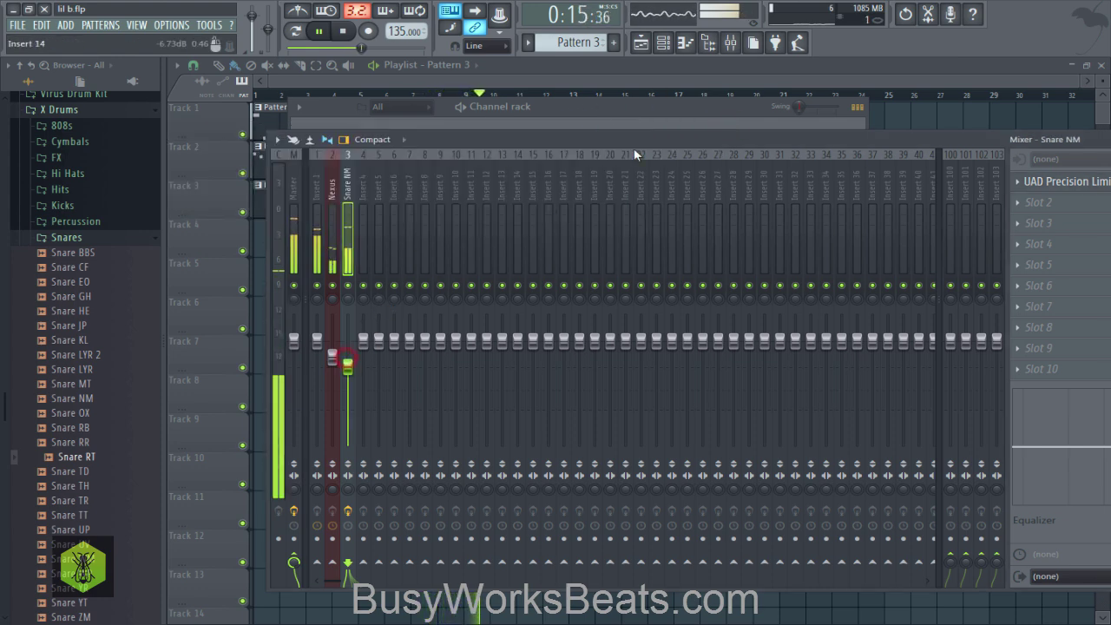
click(656, 78)
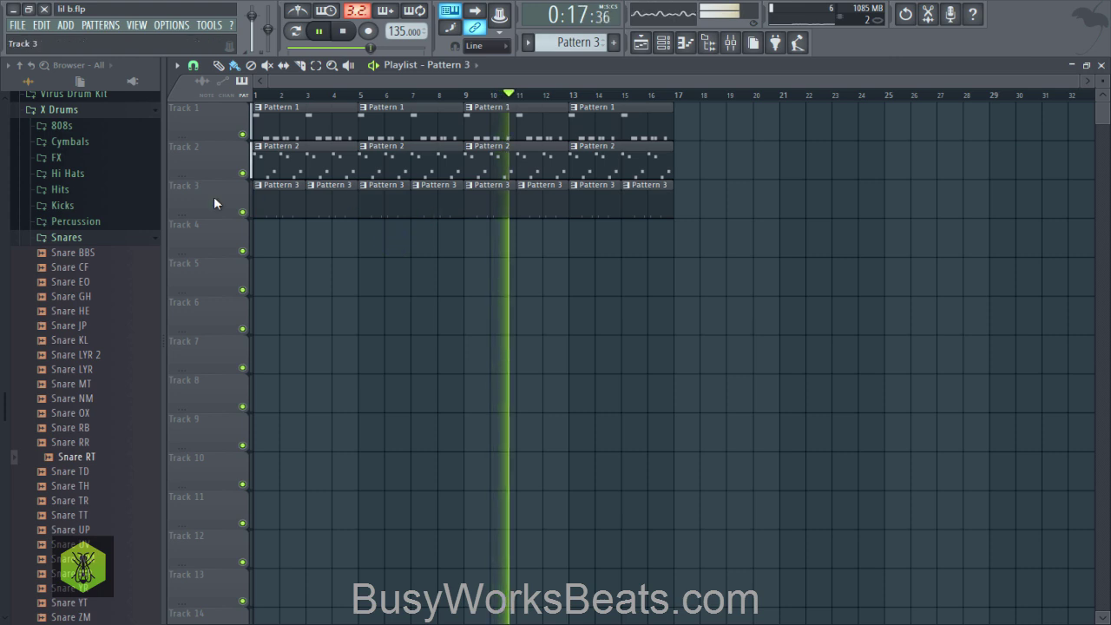
key(space)
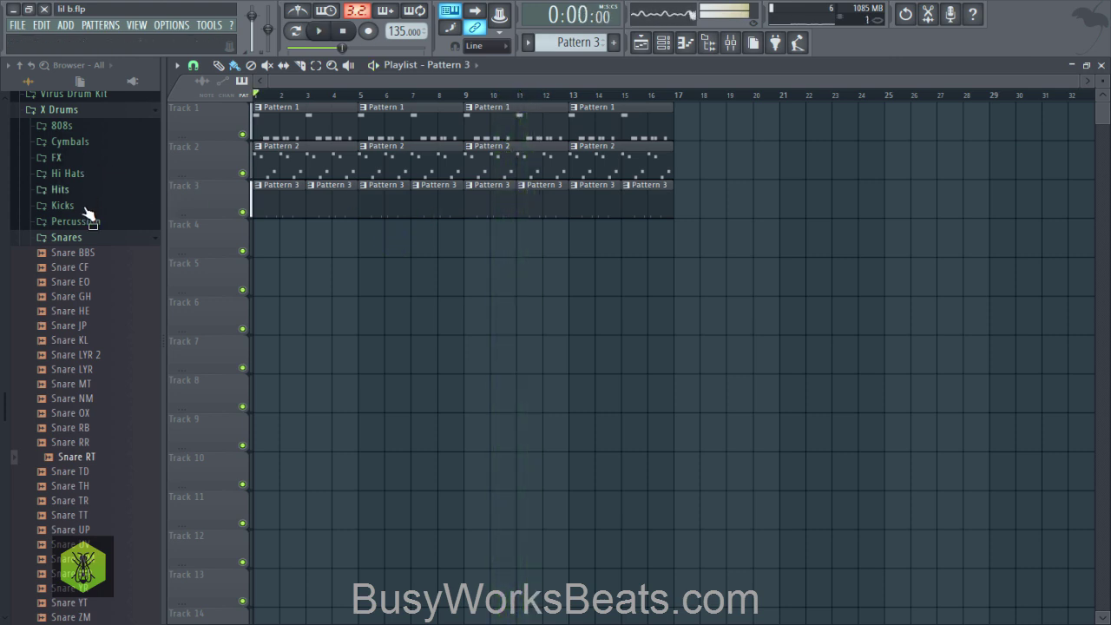
Run a smart find for "hey" in the BusyWorksBeats.com sample folder and advance to the Hey Chant sample.
scroll(91, 209, up, 9)
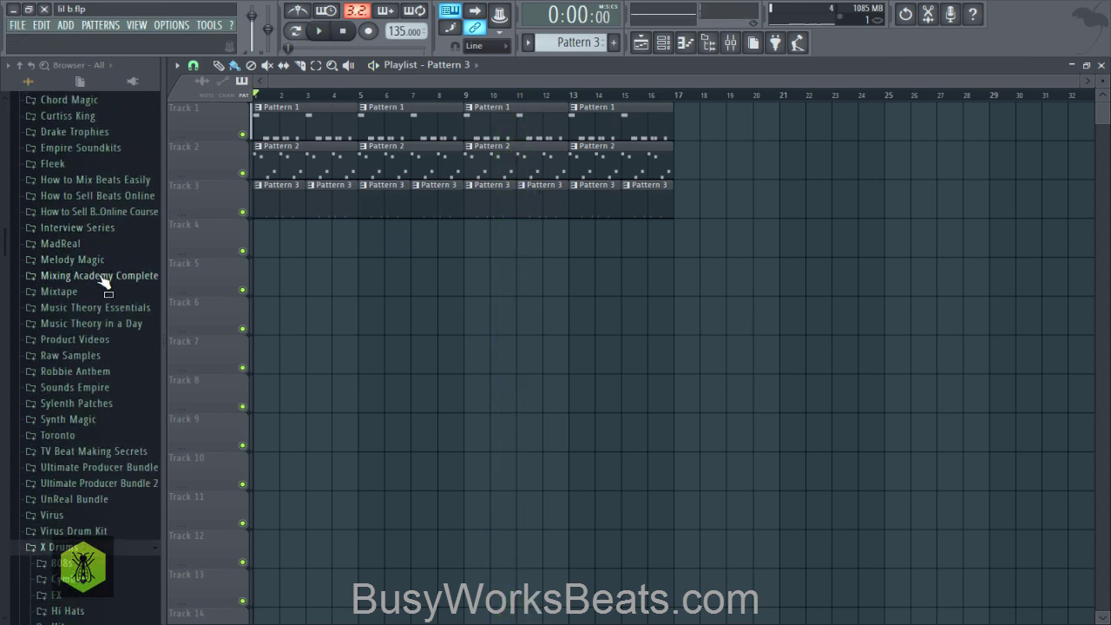
scroll(104, 278, up, 6)
right_click(68, 221)
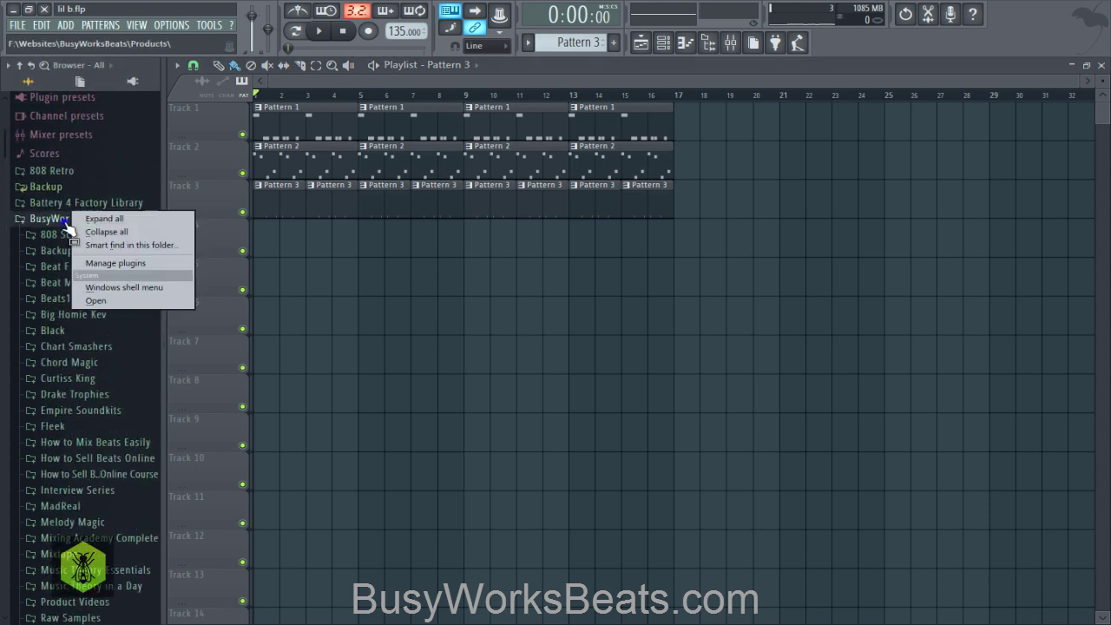
click(110, 246)
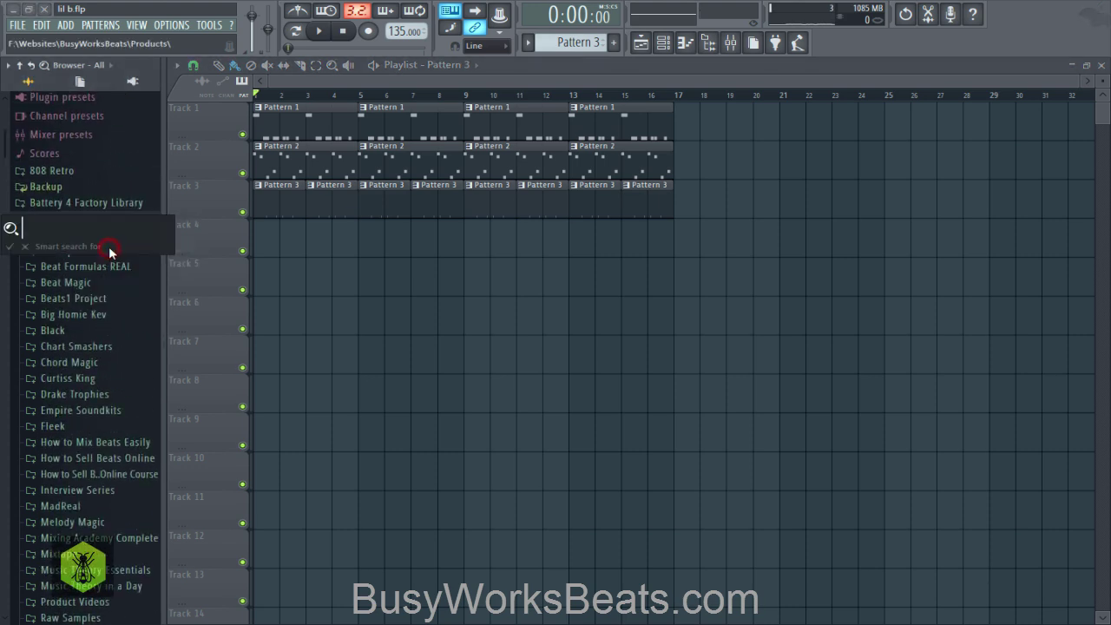
text(hey)
key(Return)
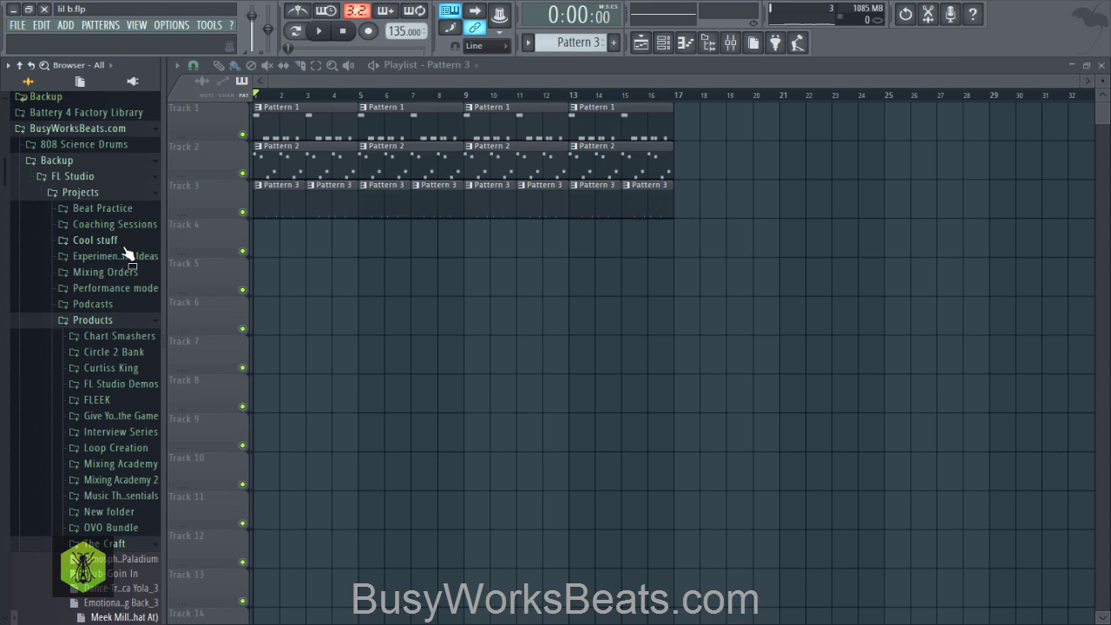
key(F3)
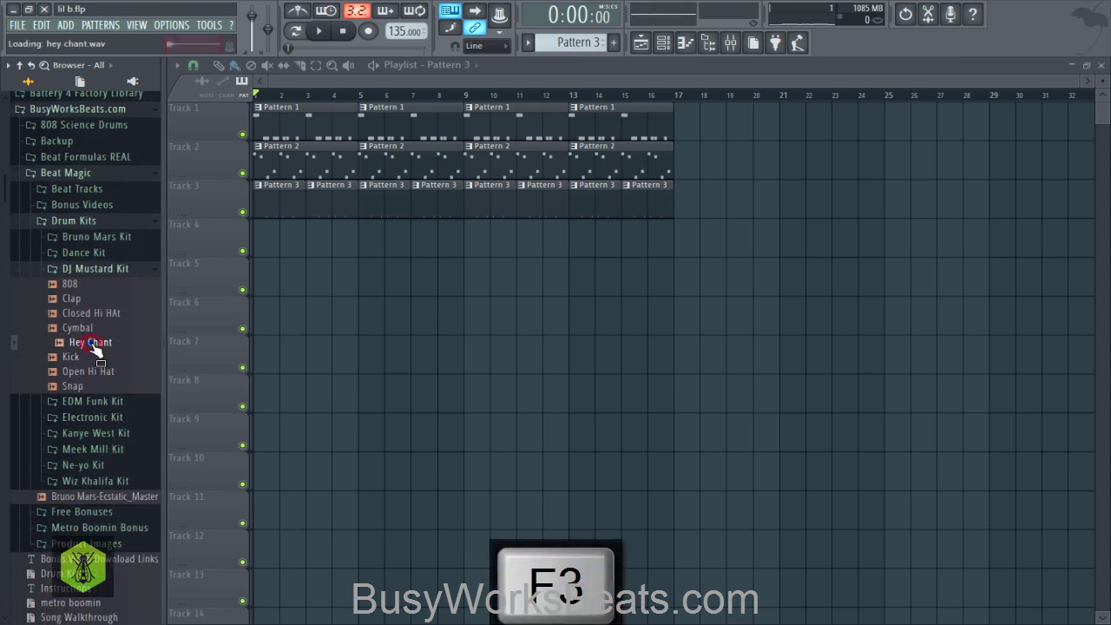
Load the DJ Mustard Kit's Hey Chant sample into a new channel and set its time-stretching mode to Resample.
right_click(94, 344)
click(109, 356)
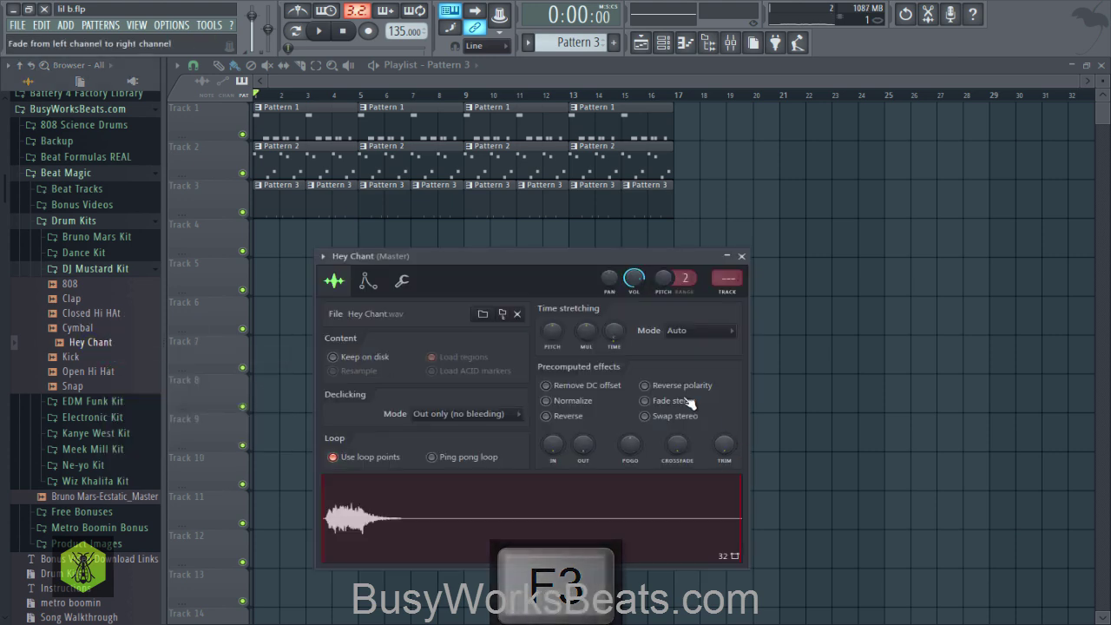
click(684, 337)
click(684, 355)
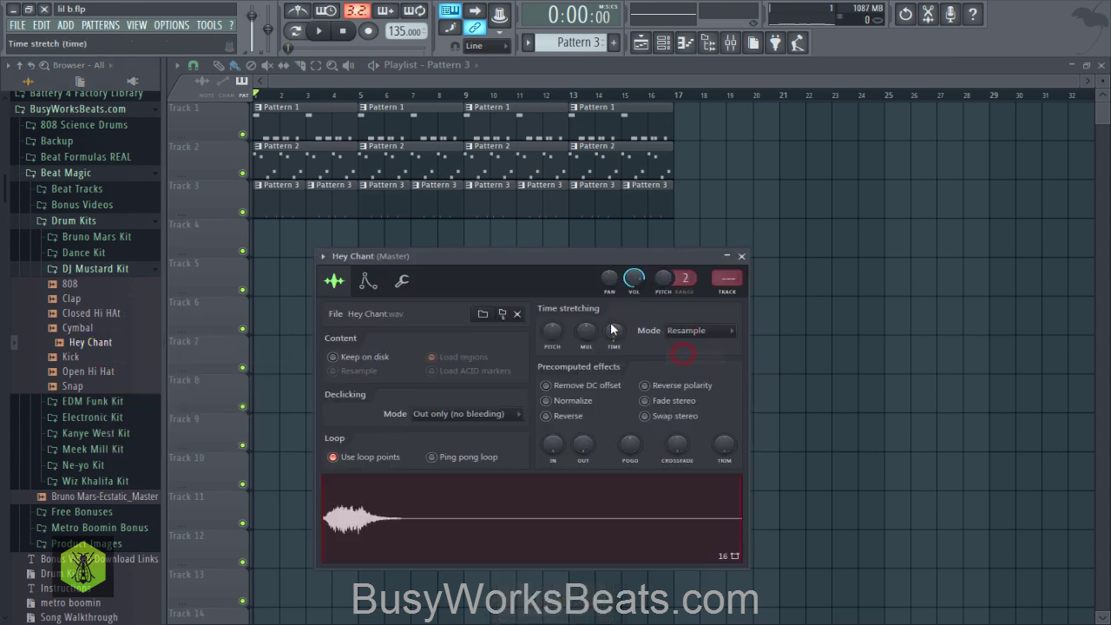
right_click(613, 329)
click(620, 333)
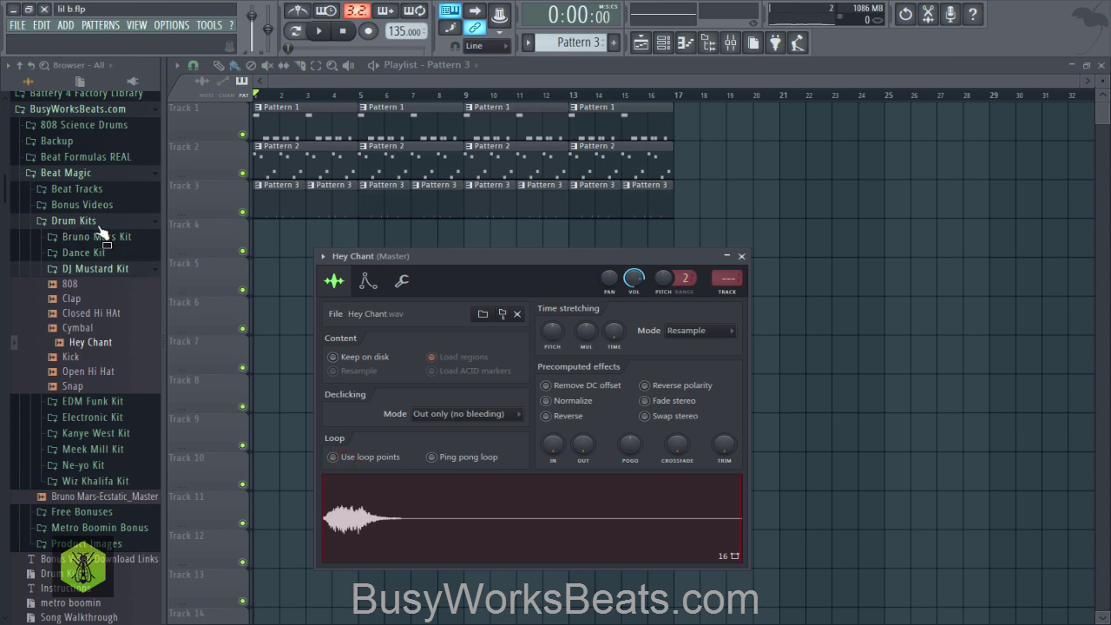
Load Whoo Chant from the Kanye West Kit into a new channel and enable its volume envelope with full hold and no release.
click(93, 432)
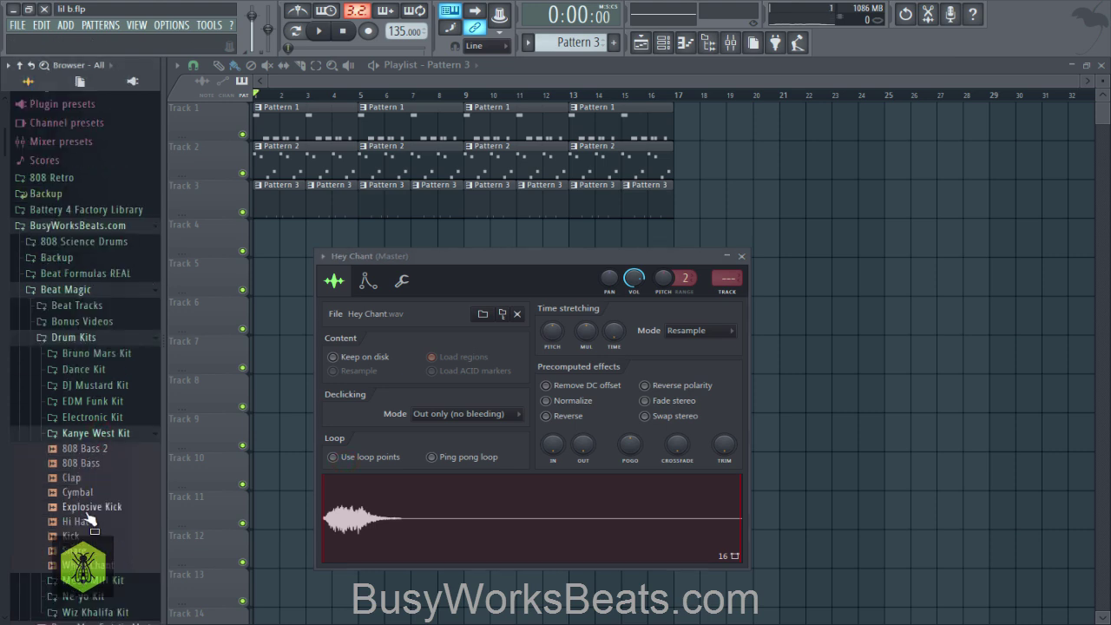
right_click(102, 564)
click(135, 491)
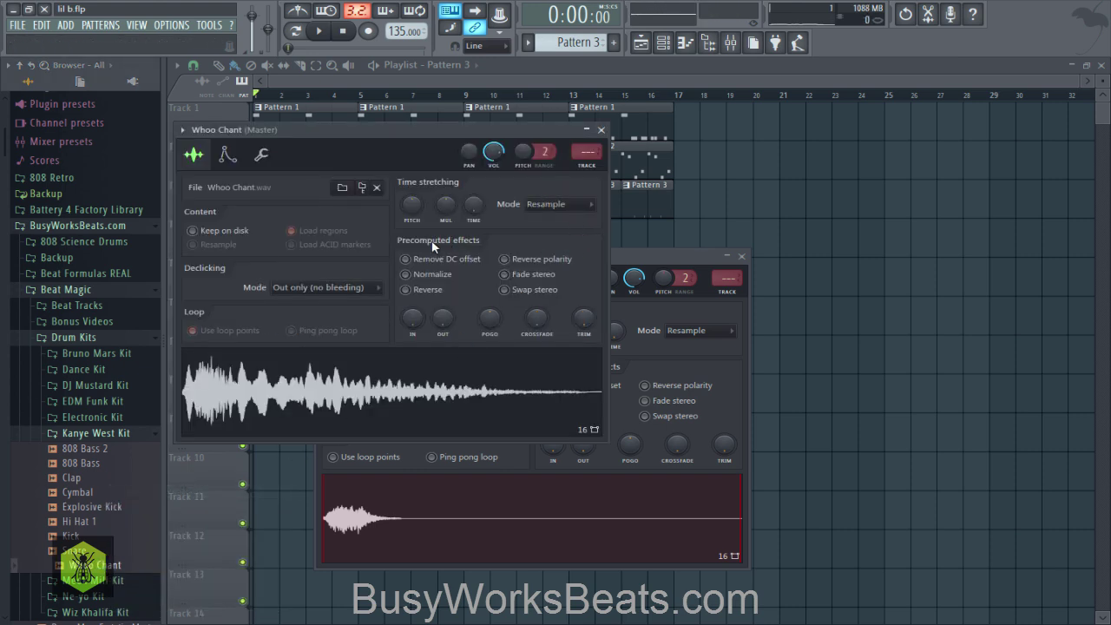
click(228, 154)
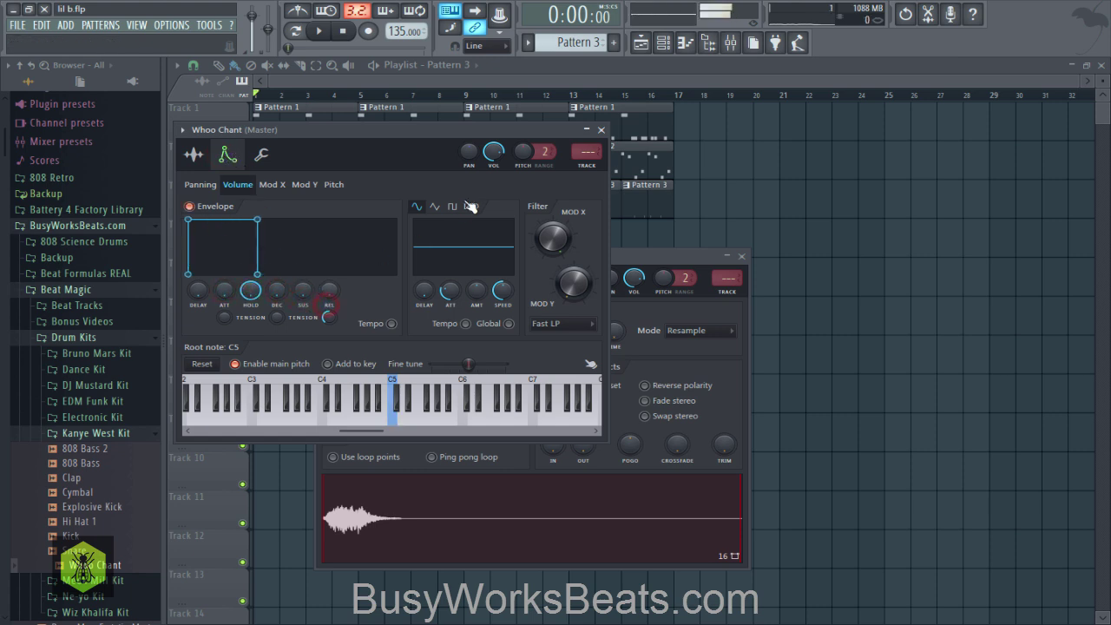
key(z)
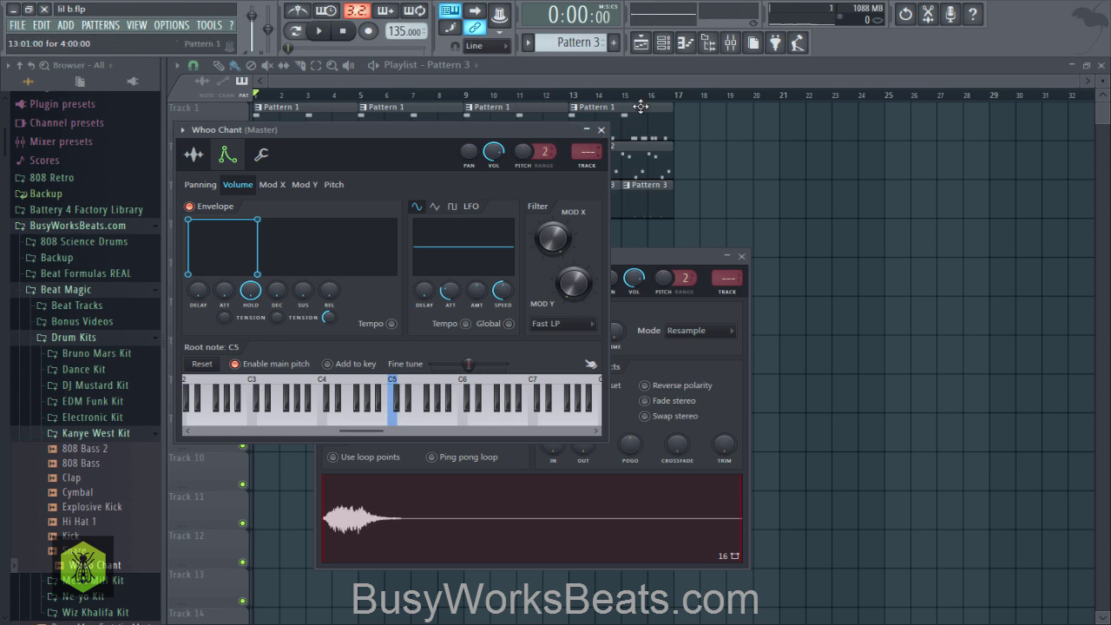
Route the Hey Chant channel to mixer track 4 and Whoo Chant to mixer track 5 while the song plays.
click(663, 43)
key(space)
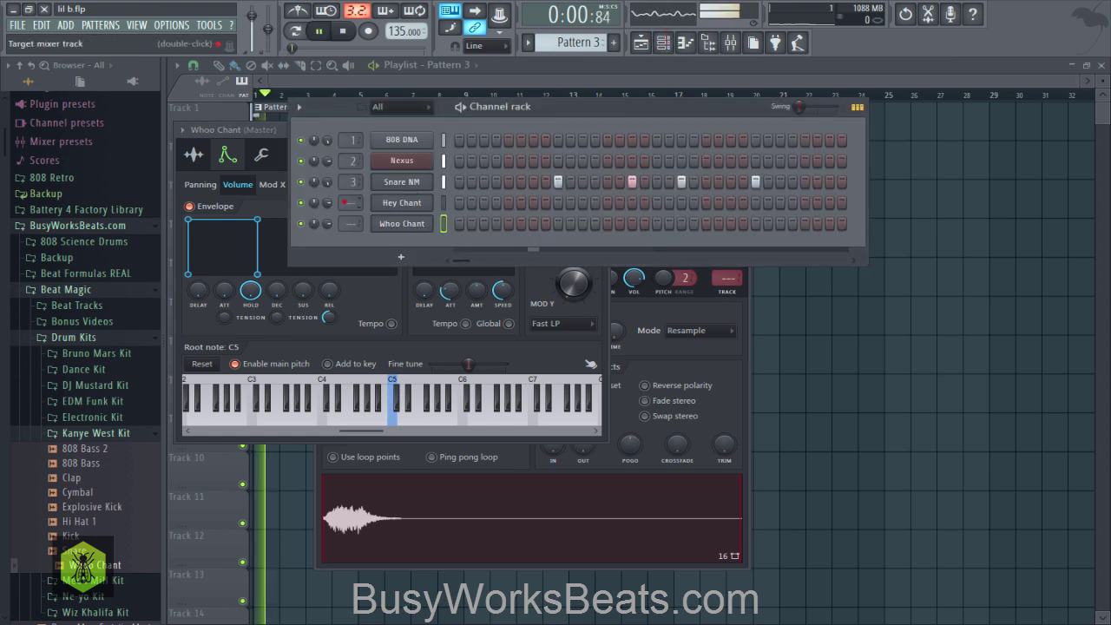
mouse_move(345, 203)
mouse_down()
mouse_move(346, 191)
mouse_move(356, 219)
mouse_up()
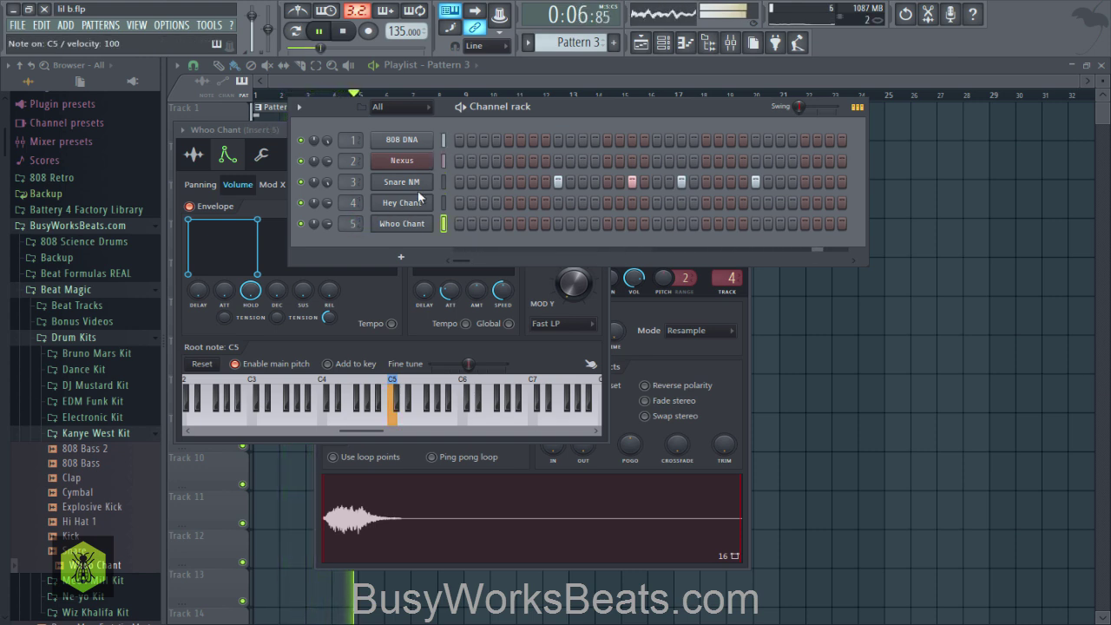
Record a live Whoo Chant performance on C5 into Pattern 4 over the first eight bars, capturing notes and automation.
scroll(567, 43, up, 1)
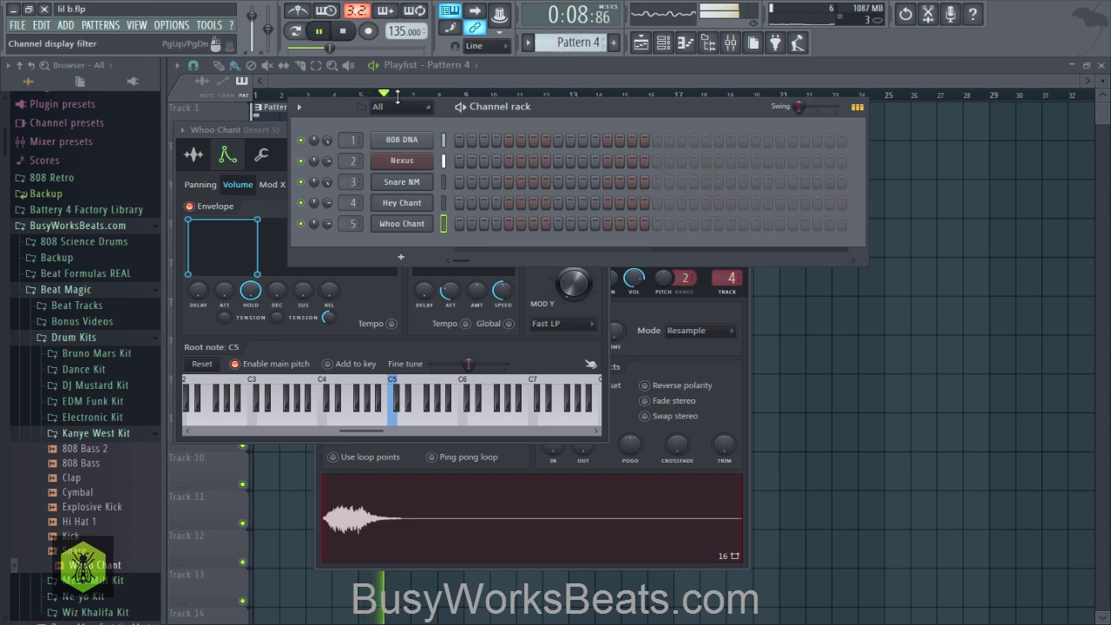
click(344, 32)
click(368, 31)
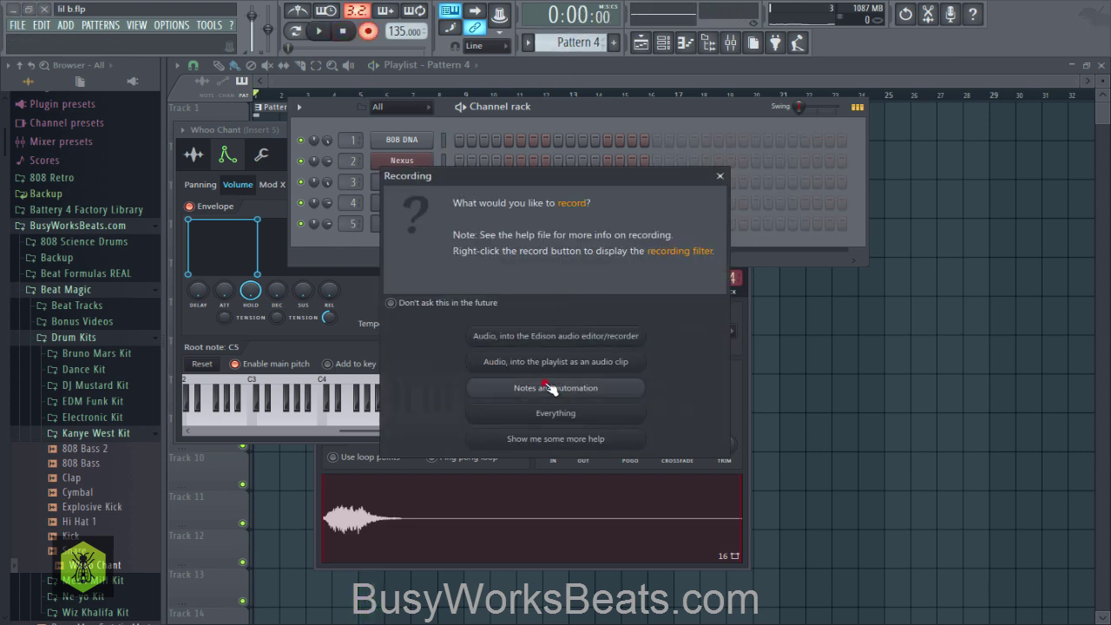
click(546, 386)
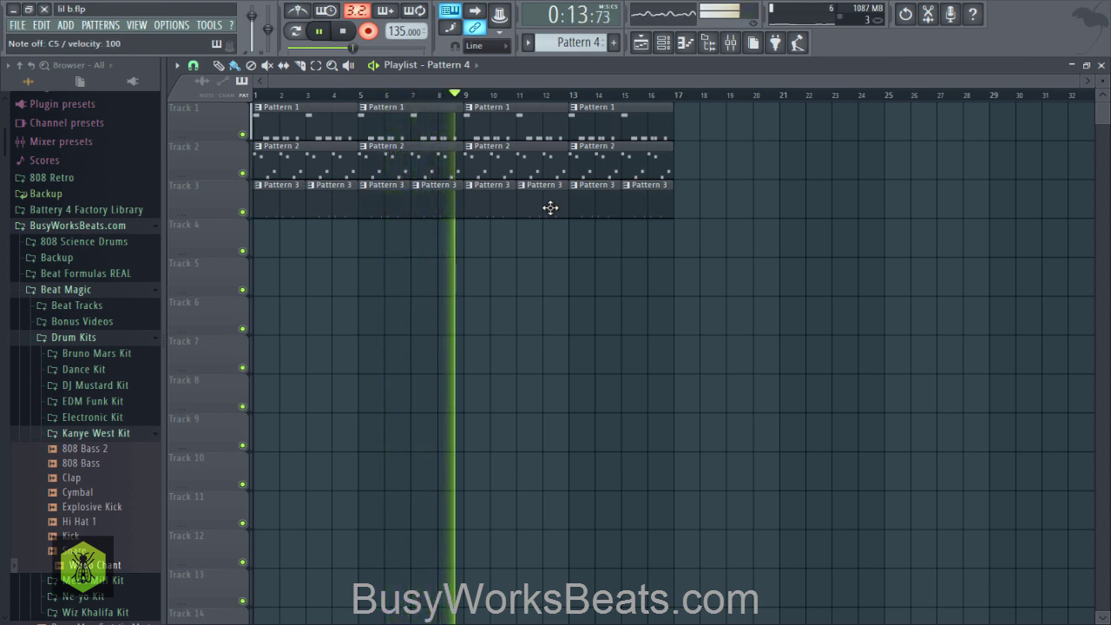
key(space)
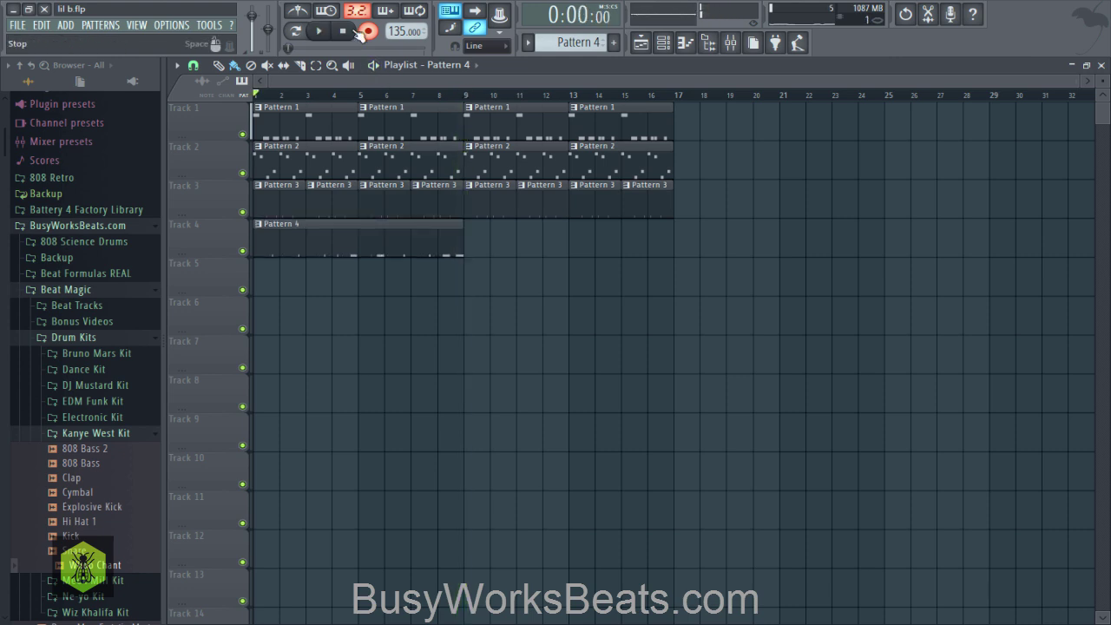
Adjust the piano roll snap for the Whoo Chant notes in Pattern 4 and shift all of them slightly later.
click(668, 48)
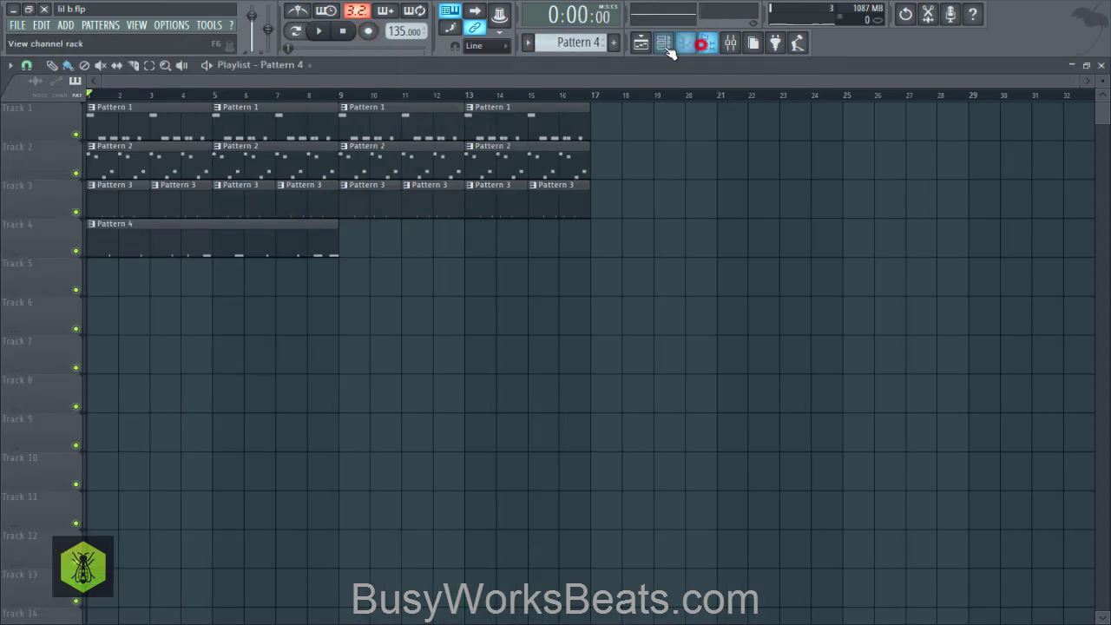
click(662, 45)
click(406, 233)
key(ctrl+a)
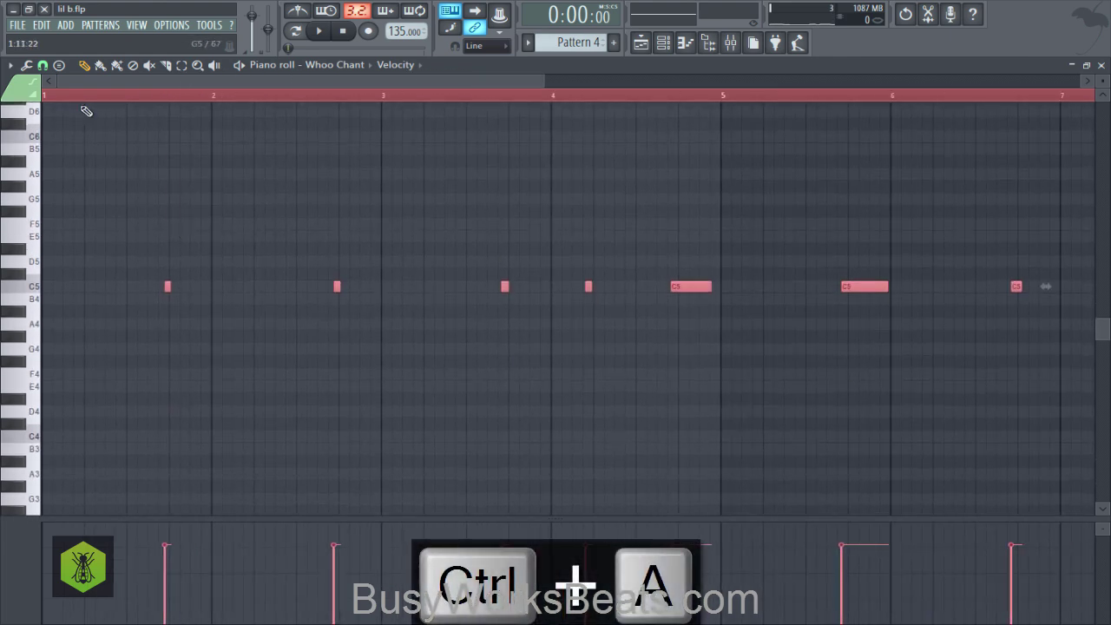
click(42, 67)
click(72, 134)
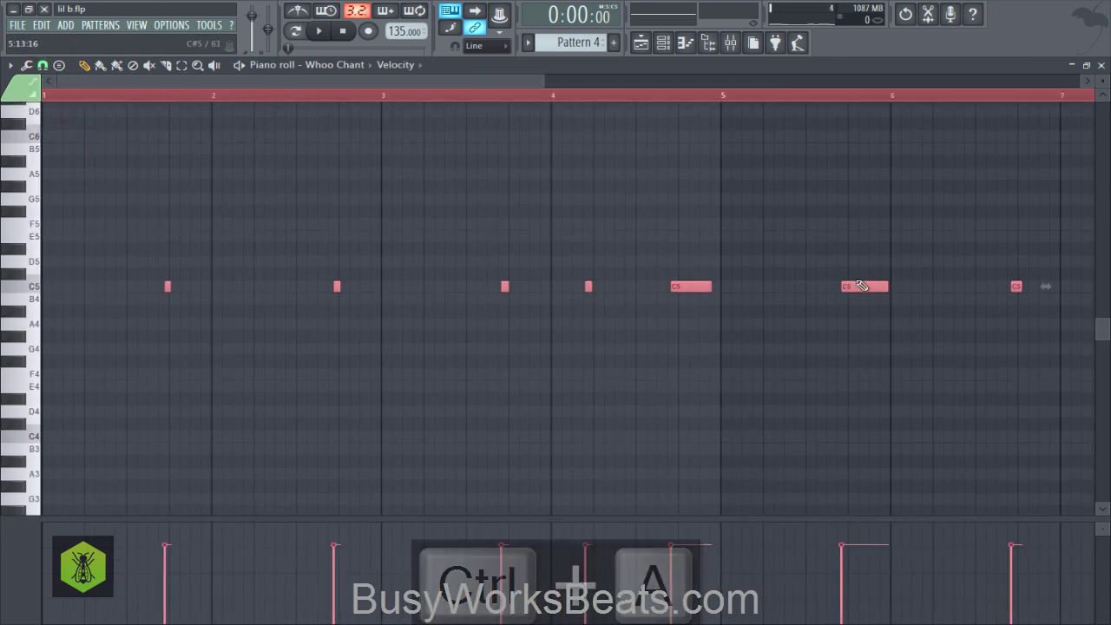
click(864, 275)
key(ctrl+a)
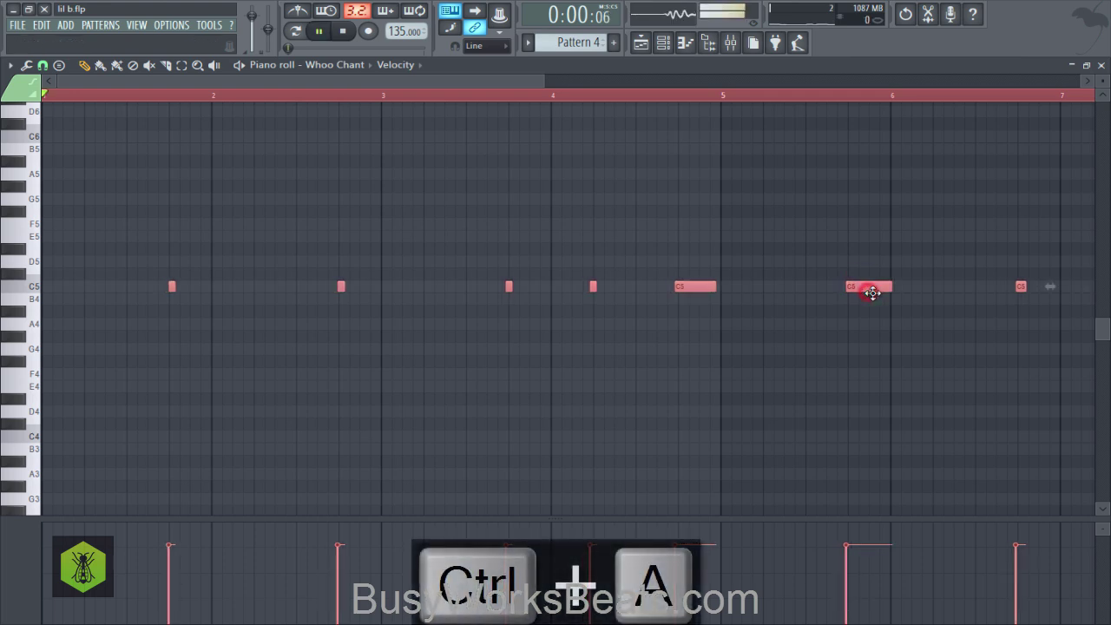
Nudge the three Whoo Chant notes between bars 3 and 5 slightly later and replay the passage to check their timing.
key(space)
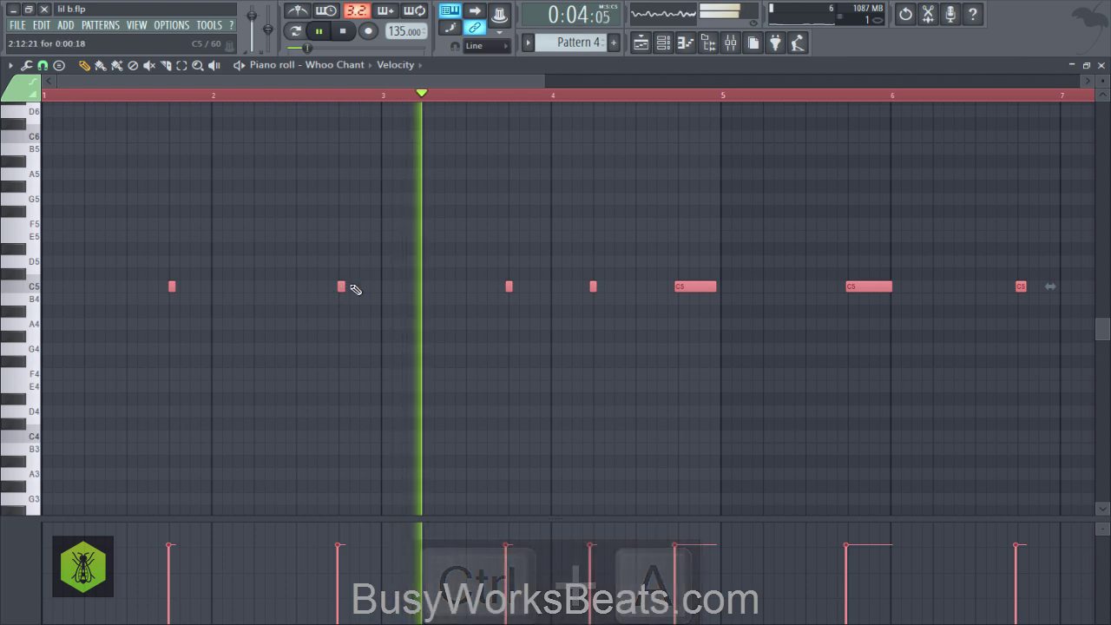
drag(478, 280, 722, 307)
key(space)
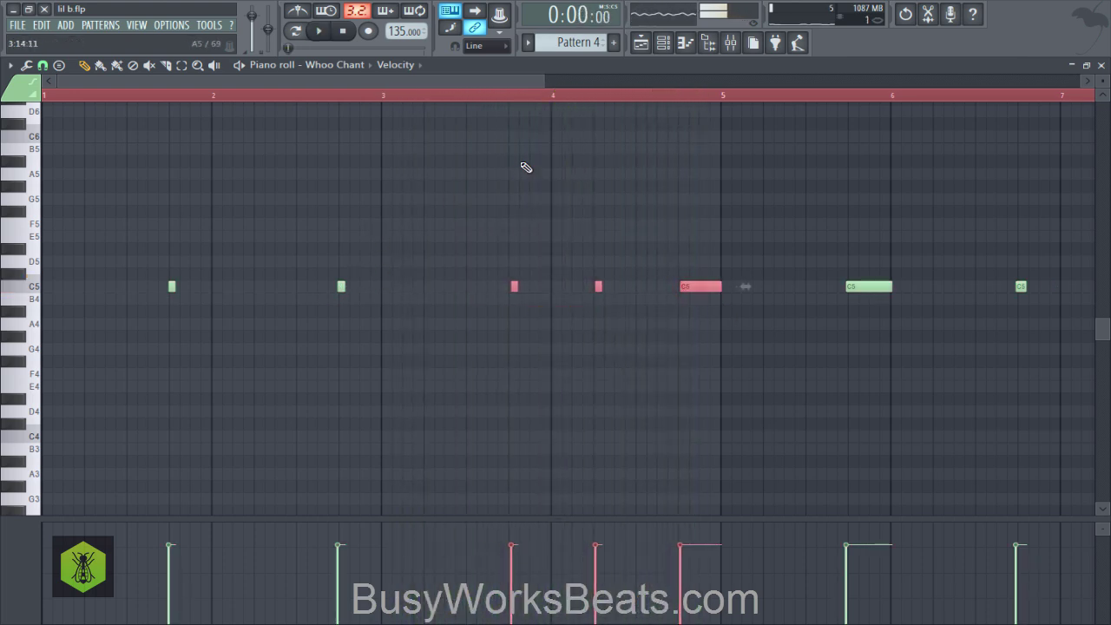
click(483, 97)
key(space)
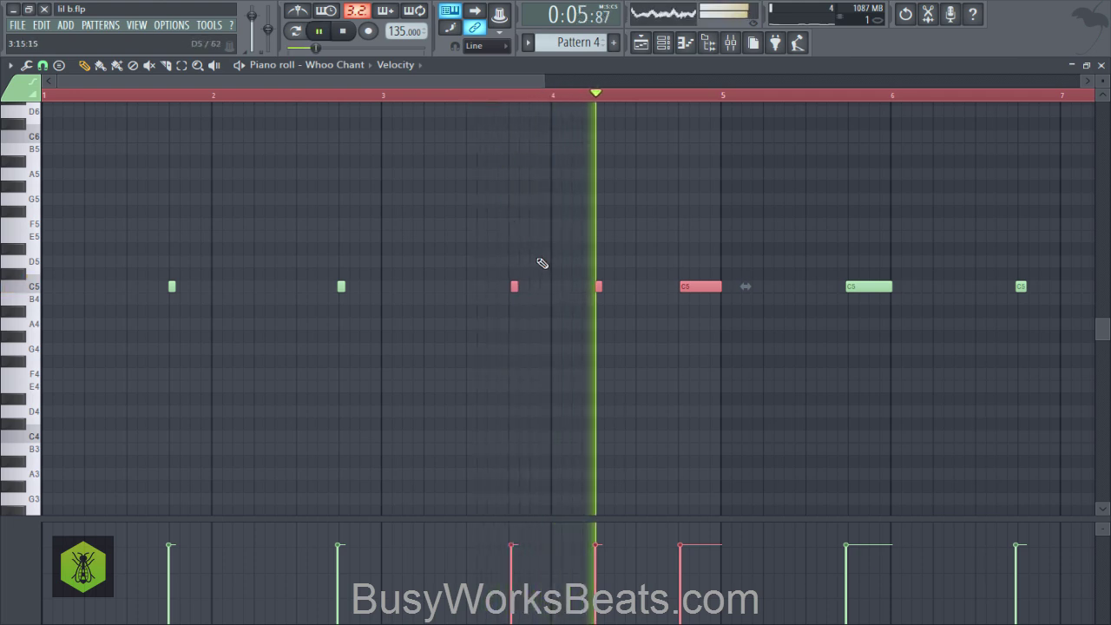
click(330, 98)
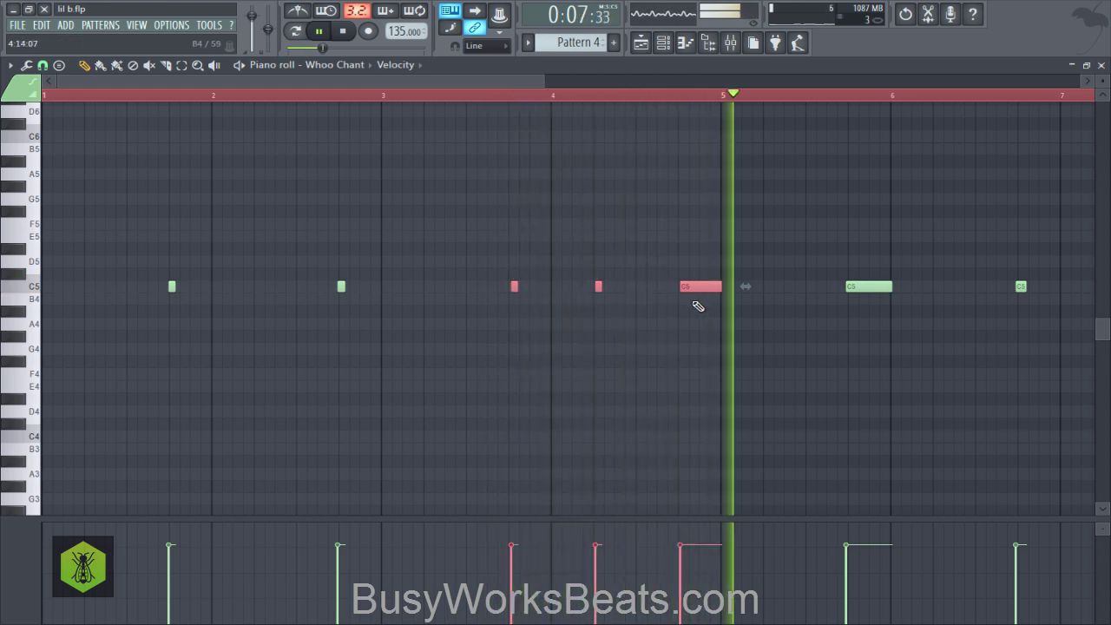
Shift the five Whoo Chant notes after bar 5 of Pattern 4 slightly later and replay the passage to check their timing.
key(space)
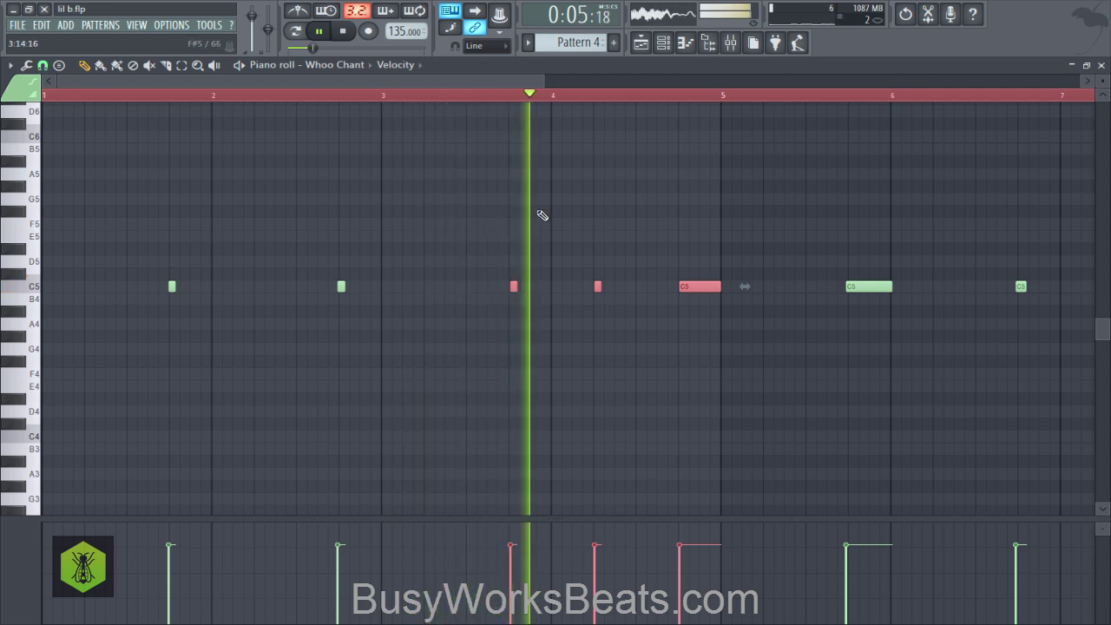
click(600, 211)
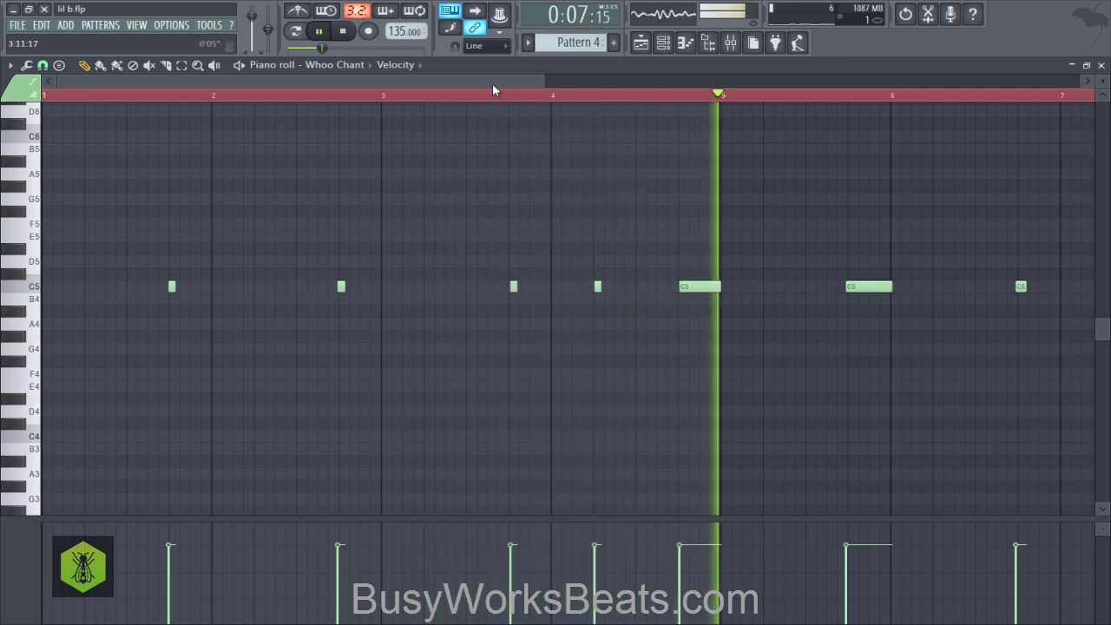
drag(492, 87, 717, 166)
drag(384, 226, 739, 343)
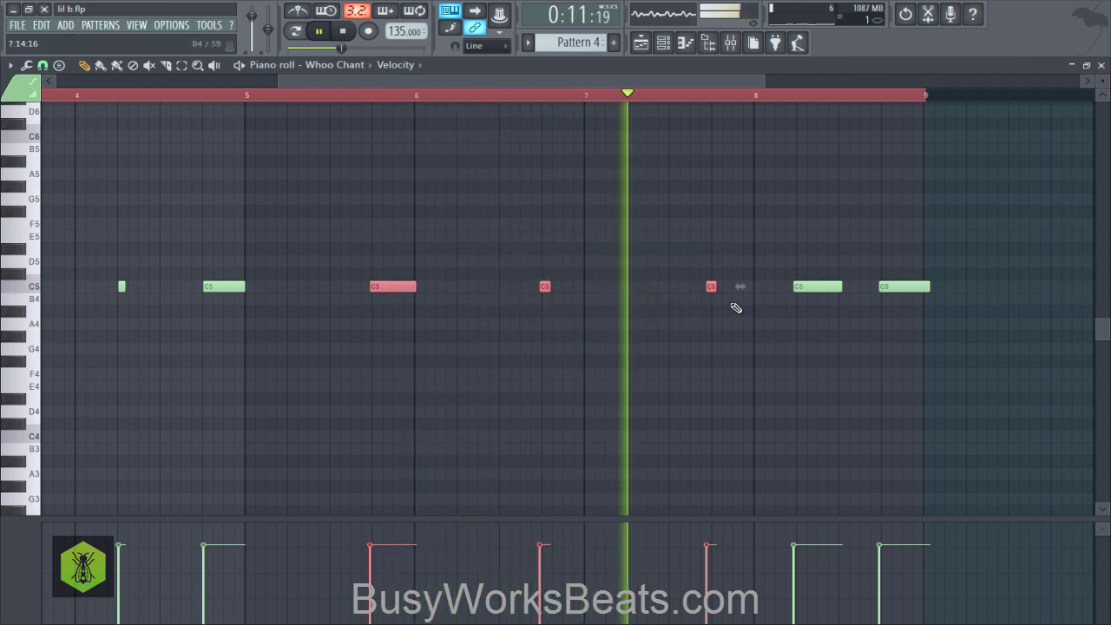
drag(940, 271, 384, 317)
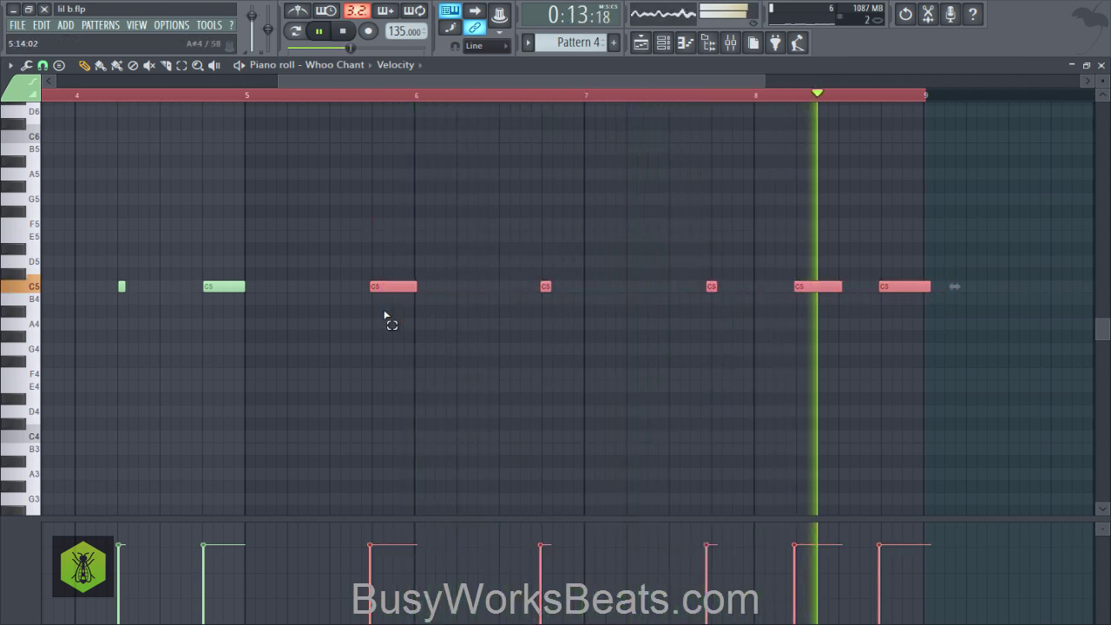
click(352, 93)
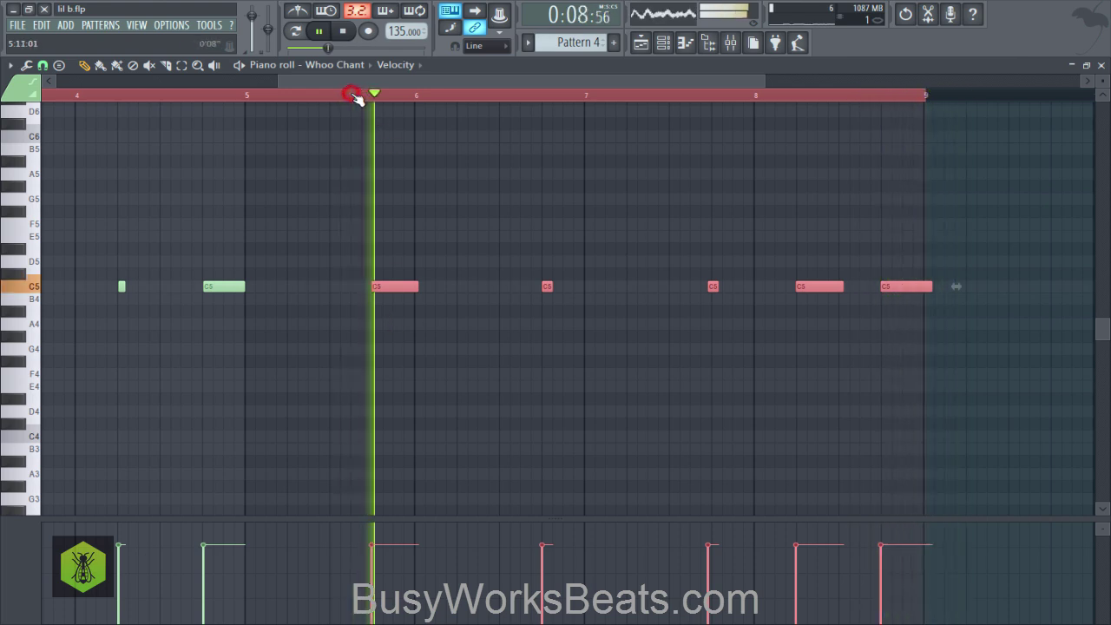
click(476, 192)
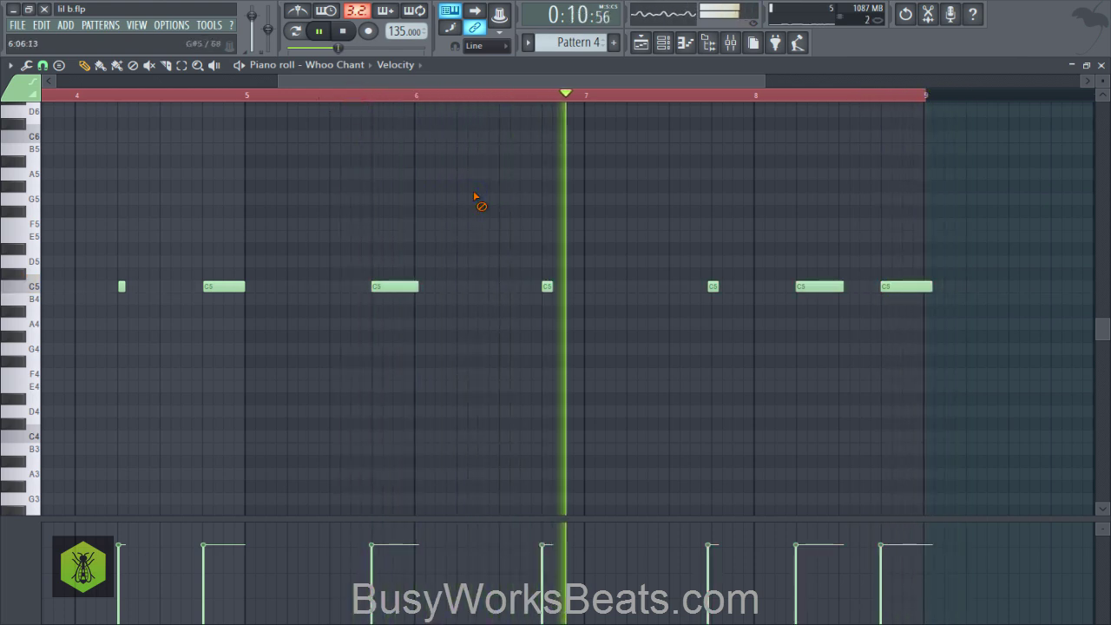
drag(701, 278, 729, 293)
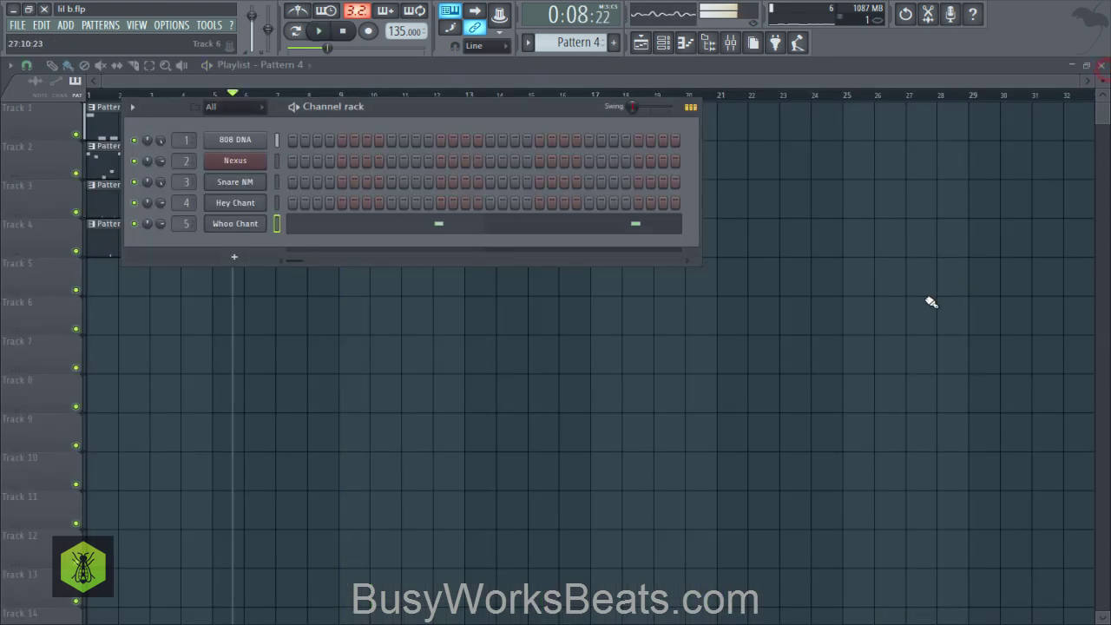
Duplicate the 16-bar arrangement of Patterns 1 to 4 in the playlist to start at bar 17 and save the project.
key(ctrl+s)
key(F6)
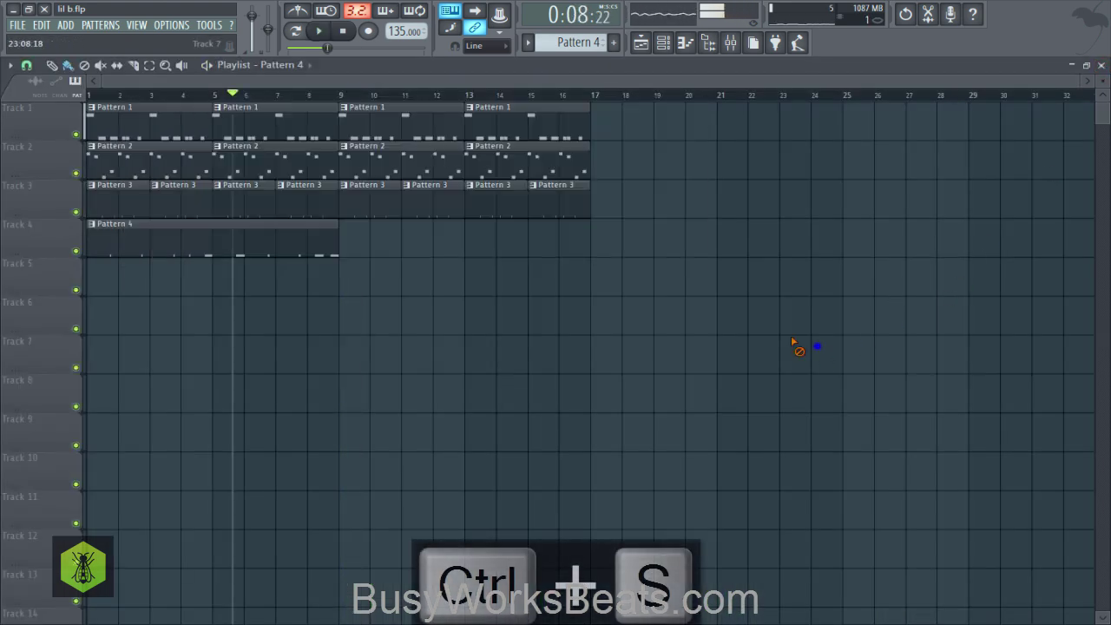
drag(273, 248, 231, 236)
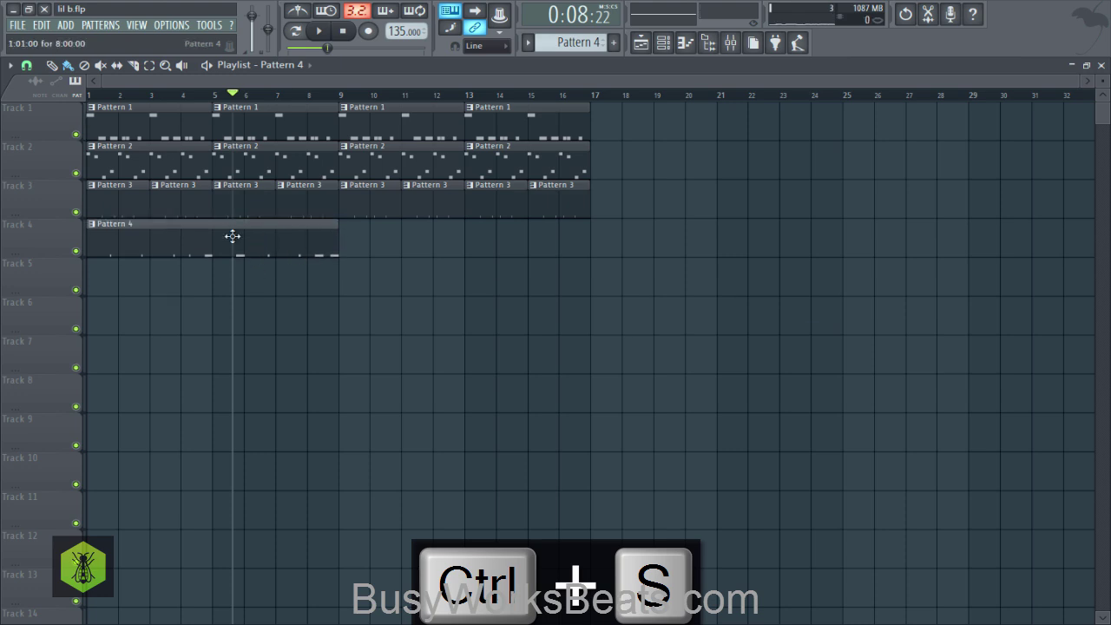
mouse_move(615, 293)
mouse_down()
mouse_move(434, 182)
mouse_move(98, 107)
mouse_up()
drag(110, 145, 616, 146)
click(558, 259)
key(ctrl+s)
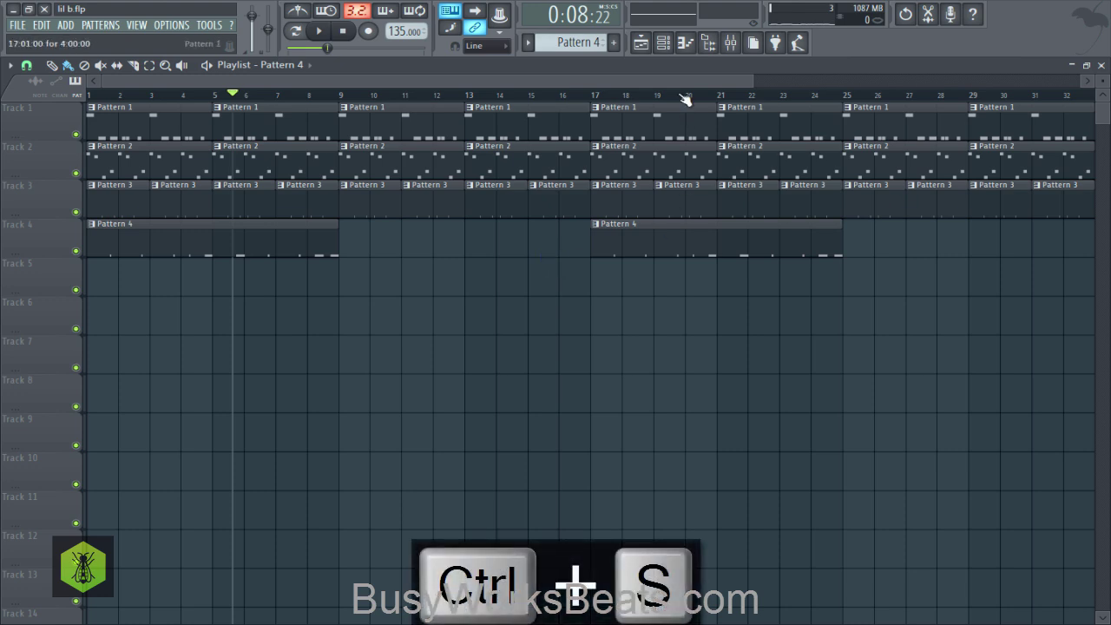
Create Pattern 5 for the Hey Chant channel and place it on Track 5 at bar 9.
click(664, 45)
scroll(586, 49, up, 1)
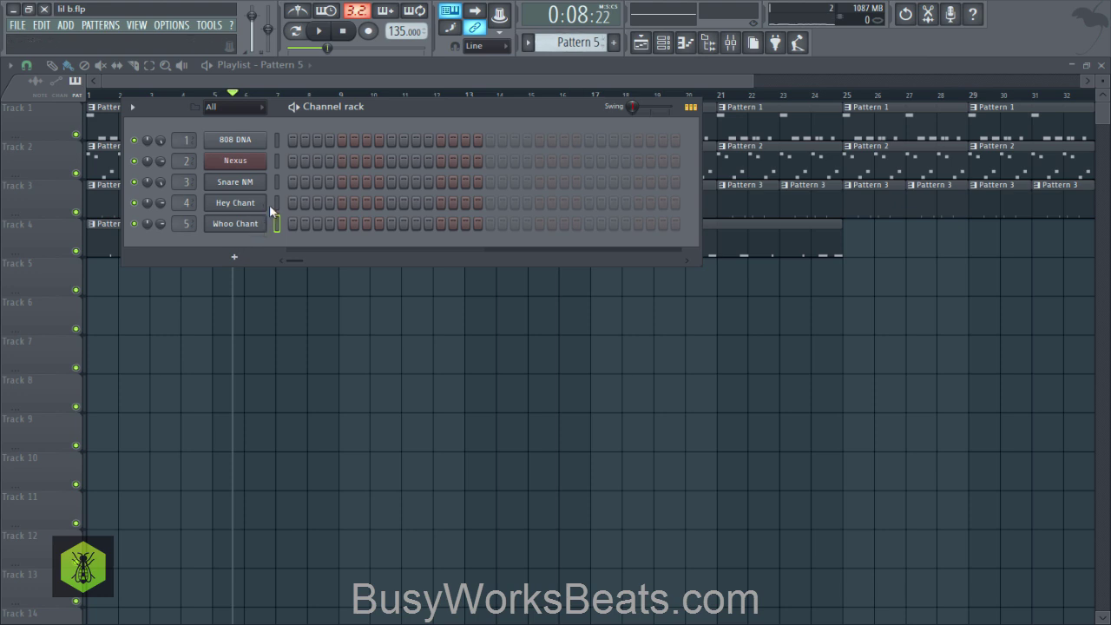
key(space)
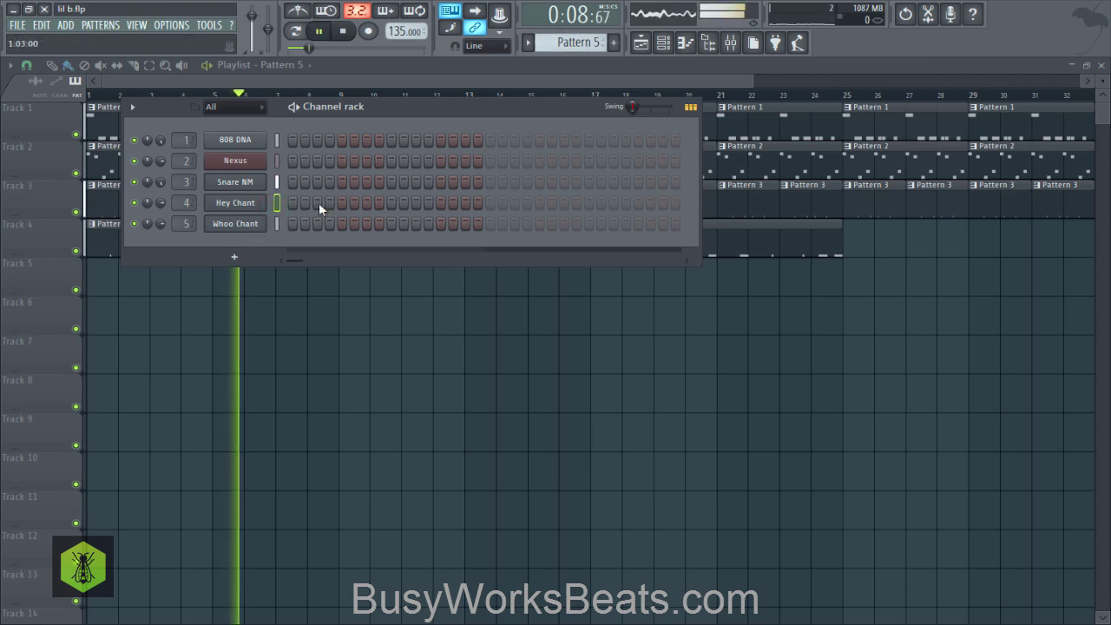
key(space)
click(318, 204)
key(F6)
right_click(301, 401)
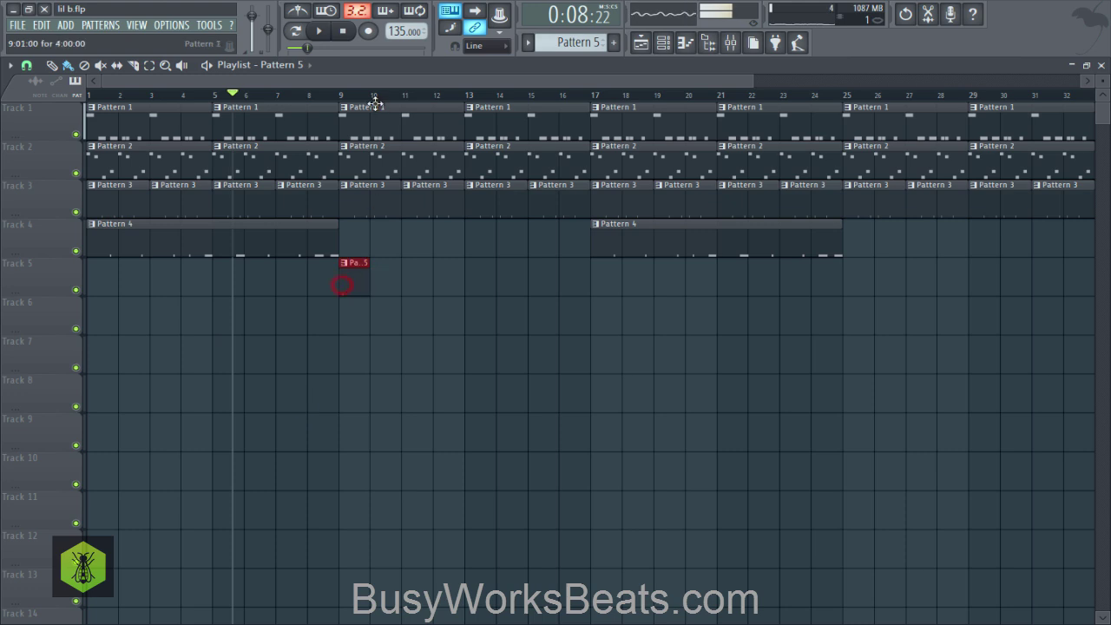
Play the song from bar 9 and edit the Hey Chant steps in Pattern 5, extending the pattern to two bars.
click(334, 97)
key(space)
key(F6)
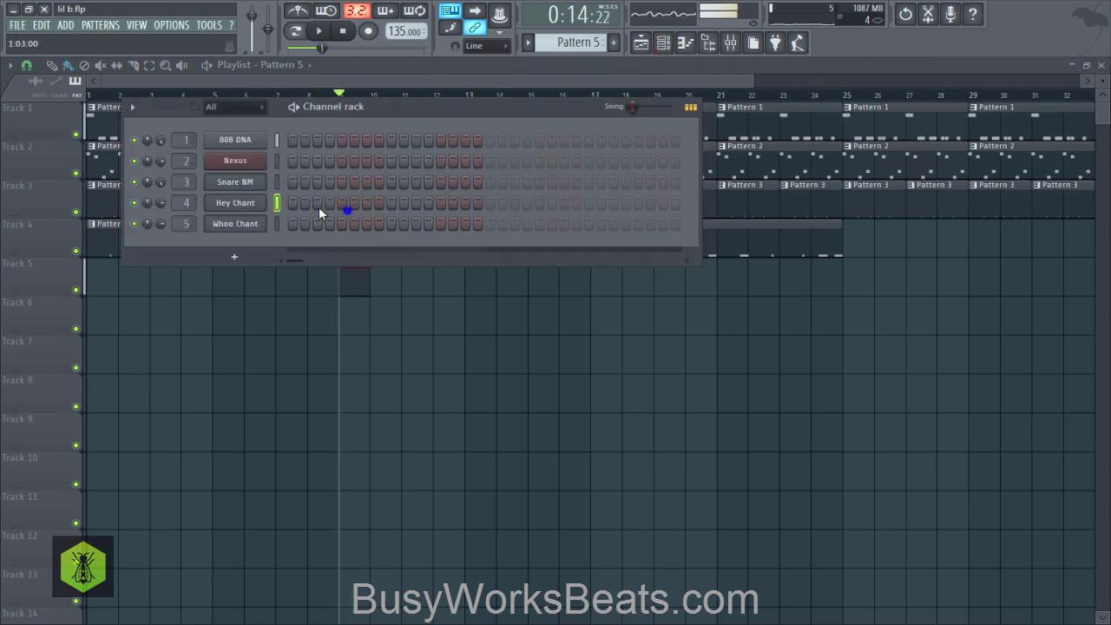
click(341, 202)
click(535, 203)
right_click(599, 318)
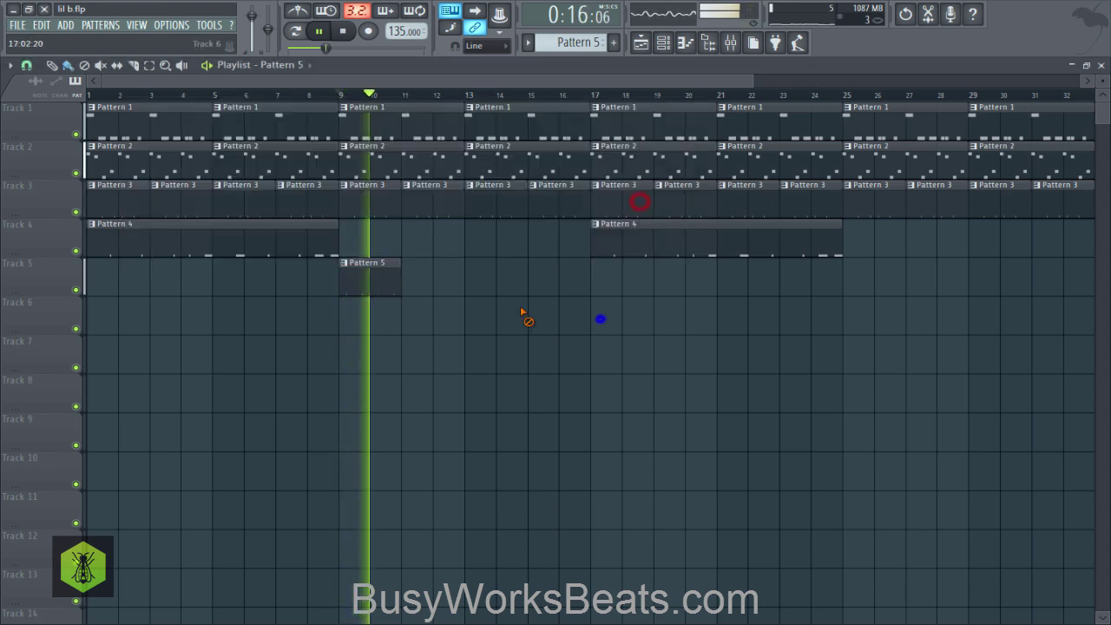
Repeat Pattern 5 along Track 5 through the end of bar 32 and save the project.
mouse_move(415, 281)
mouse_down()
mouse_move(561, 298)
mouse_move(801, 272)
mouse_move(1059, 275)
mouse_up()
drag(585, 79, 701, 106)
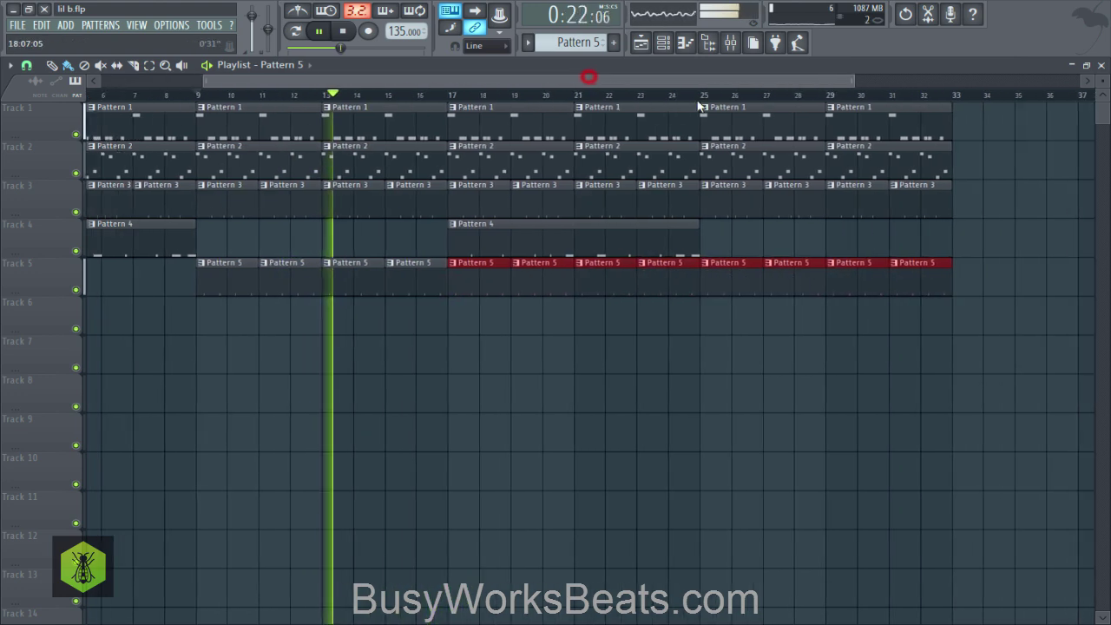
click(549, 327)
key(ctrl+s)
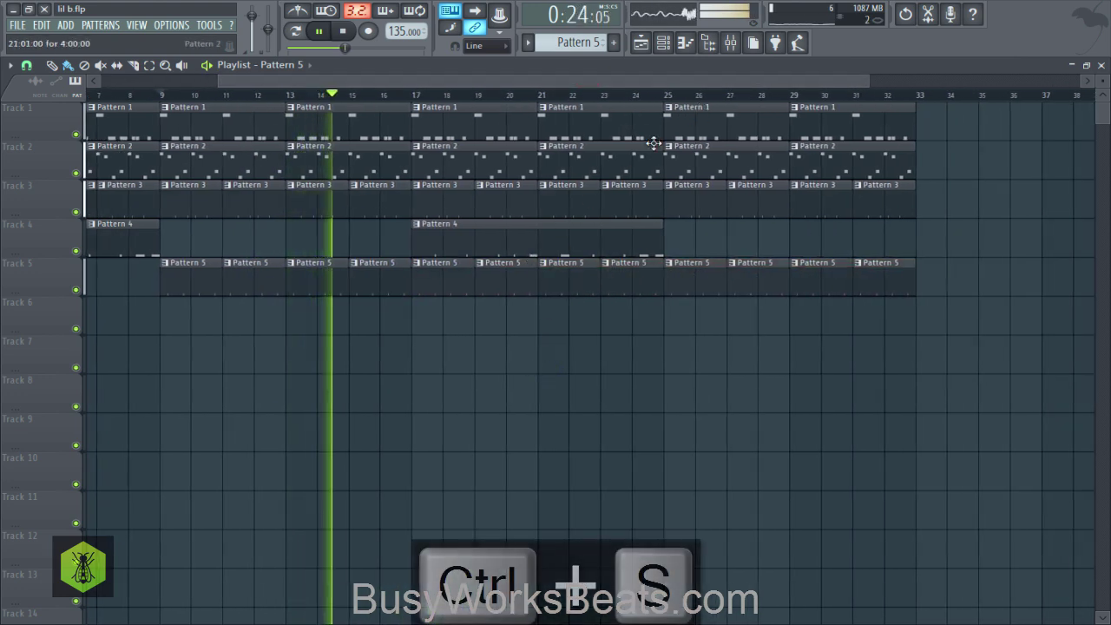
Switch to the empty Pattern 6 and save the project.
click(663, 43)
drag(585, 45, 585, 36)
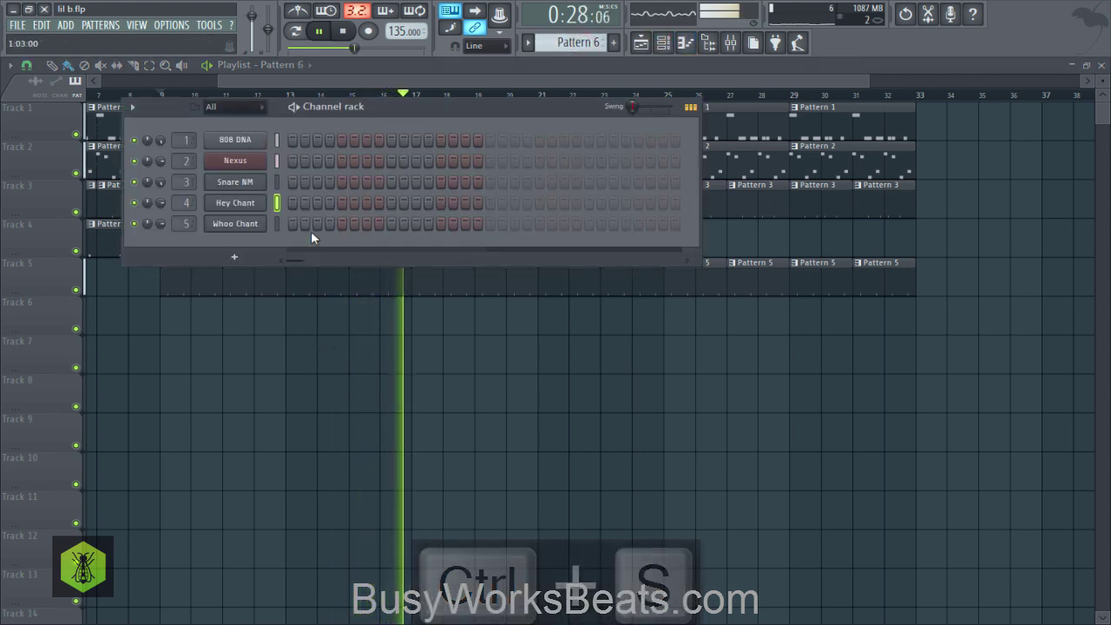
key(F6)
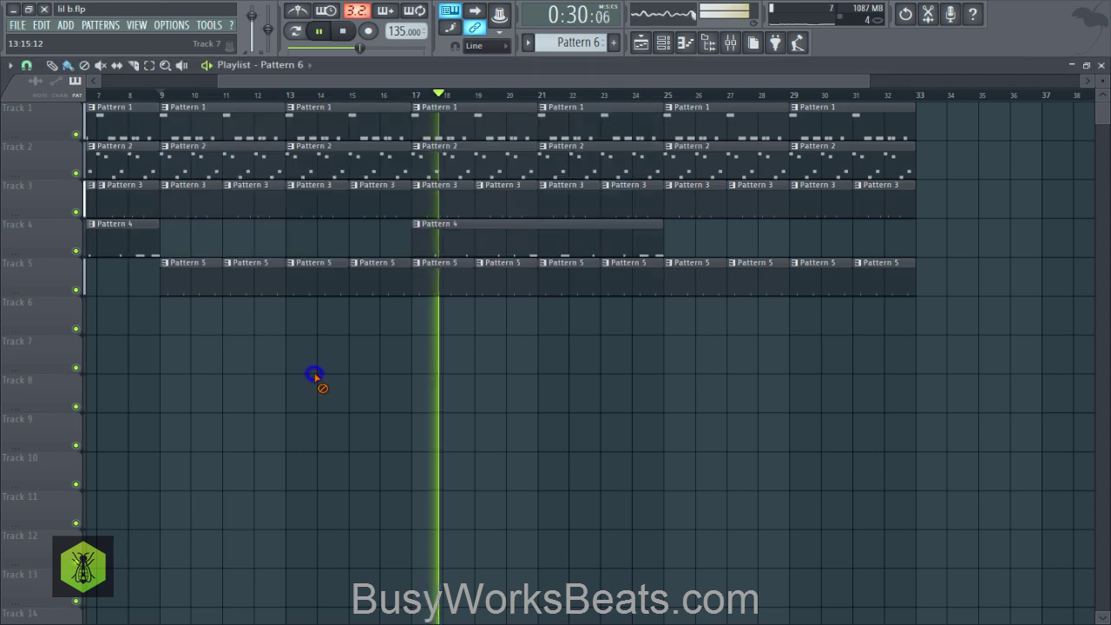
key(ctrl+s)
Check the chant tracks' levels in the mixer during playback and save the project.
click(730, 43)
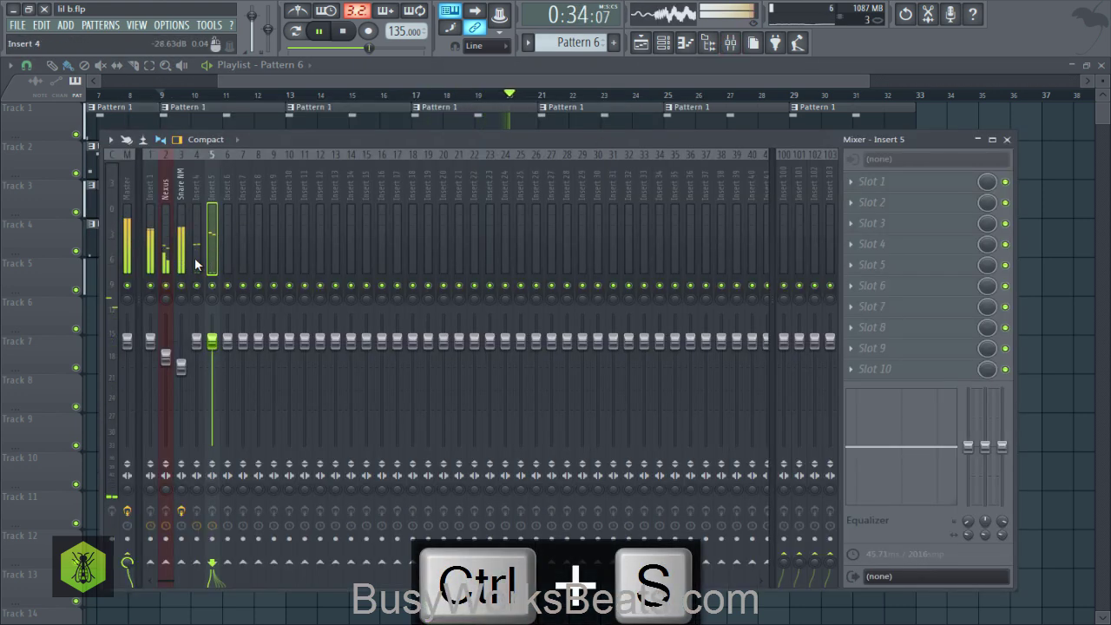
click(1007, 139)
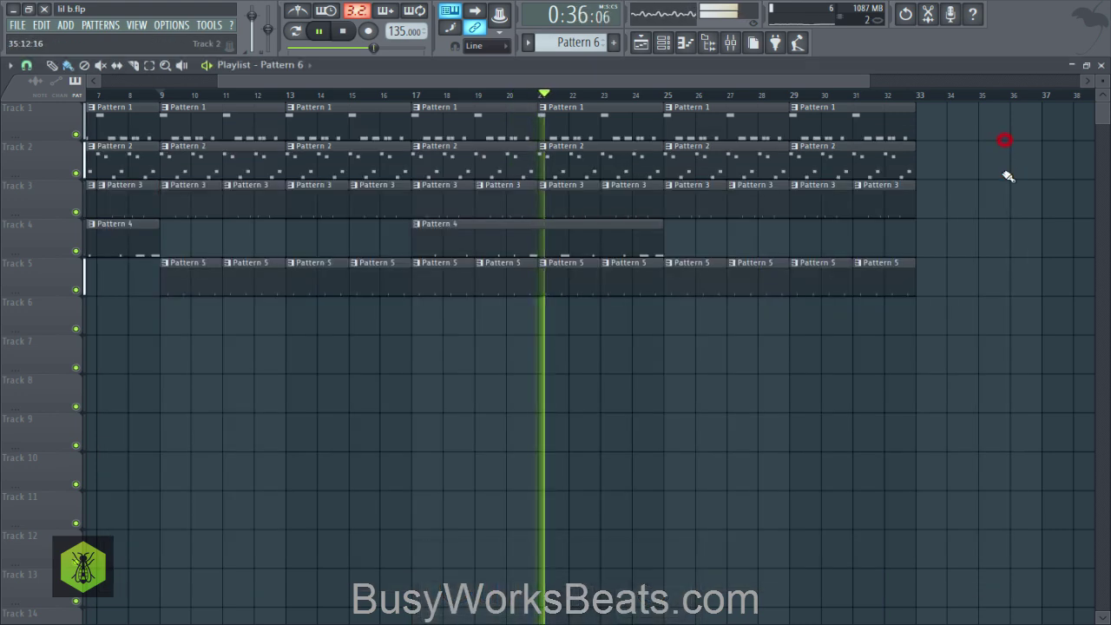
key(ctrl+s)
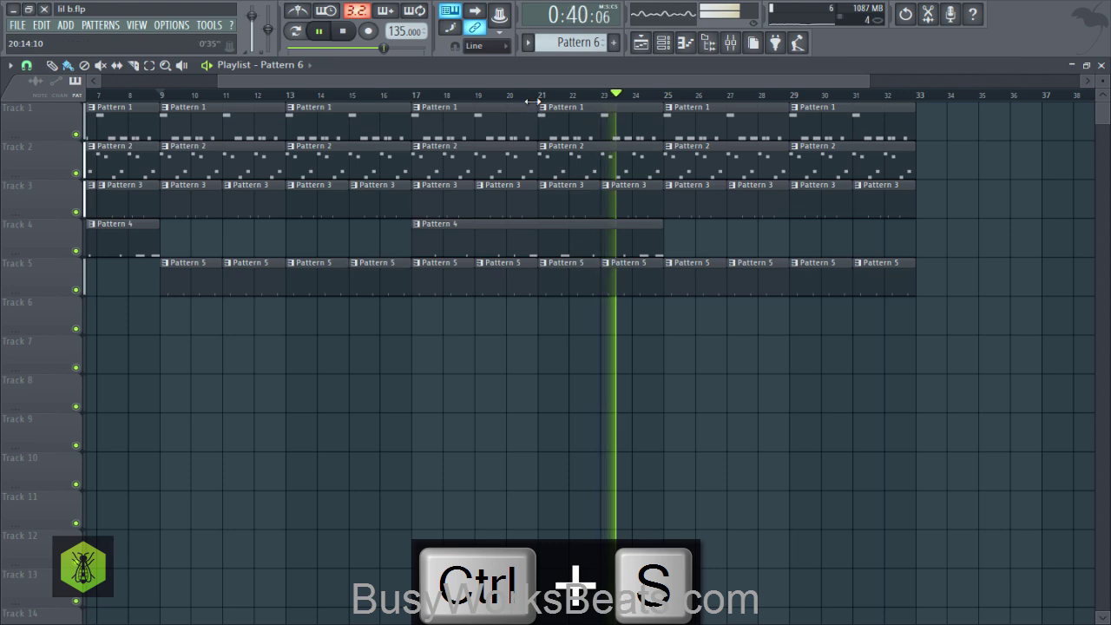
Replay the whole arrangement from around bar 17 to review the layered chants, saving the project along the way.
scroll(531, 107, down, 3)
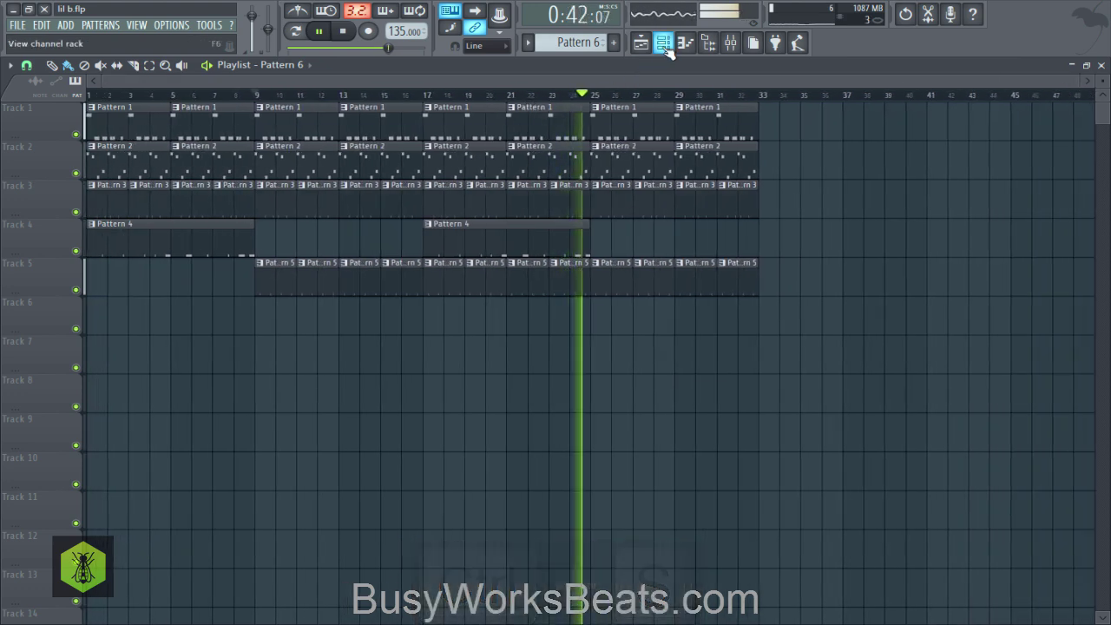
key(space)
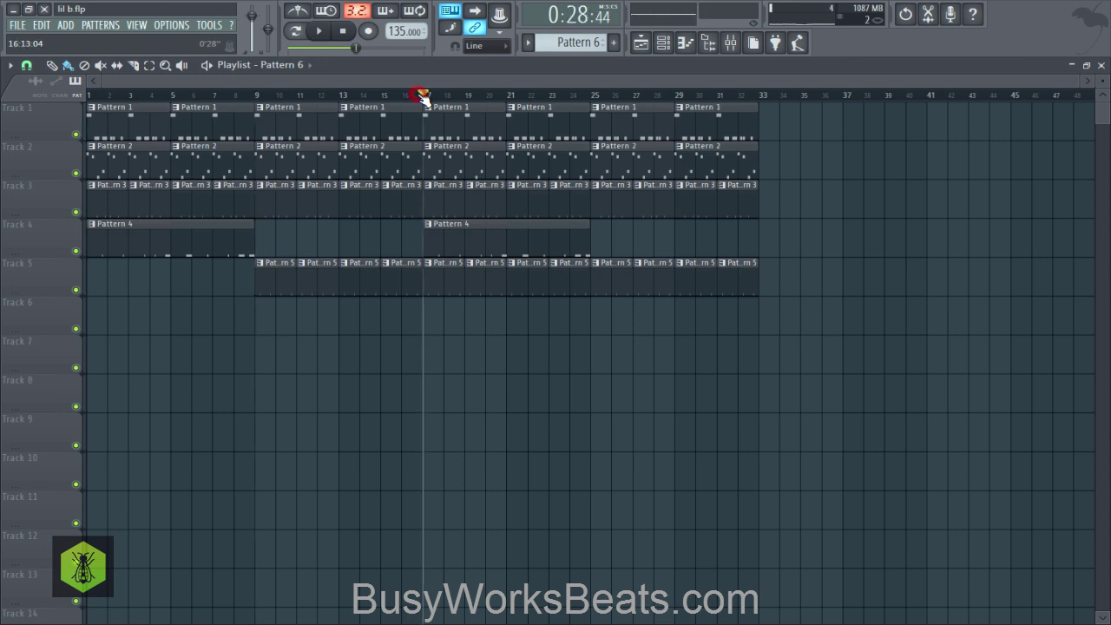
key(space)
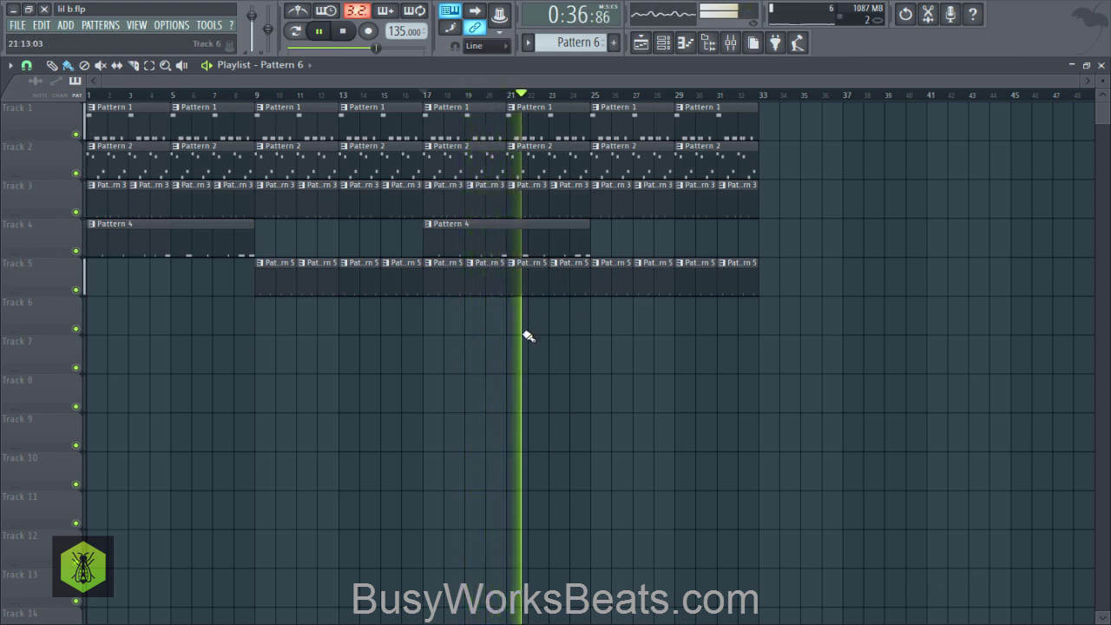
key(ctrl+s)
click(659, 42)
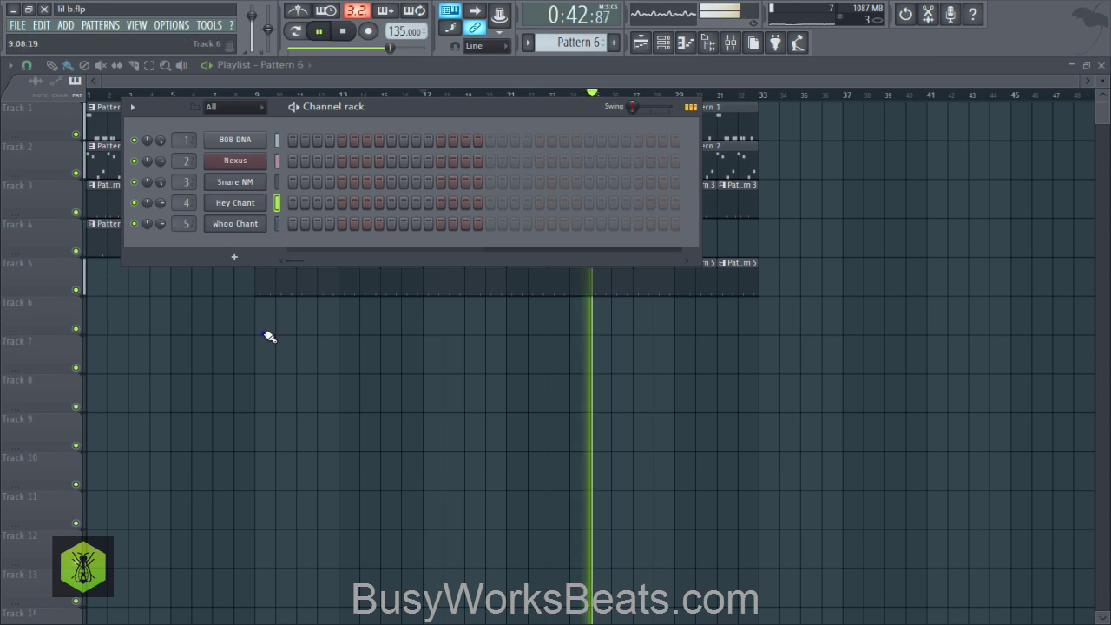
key(F6)
key(ctrl+s)
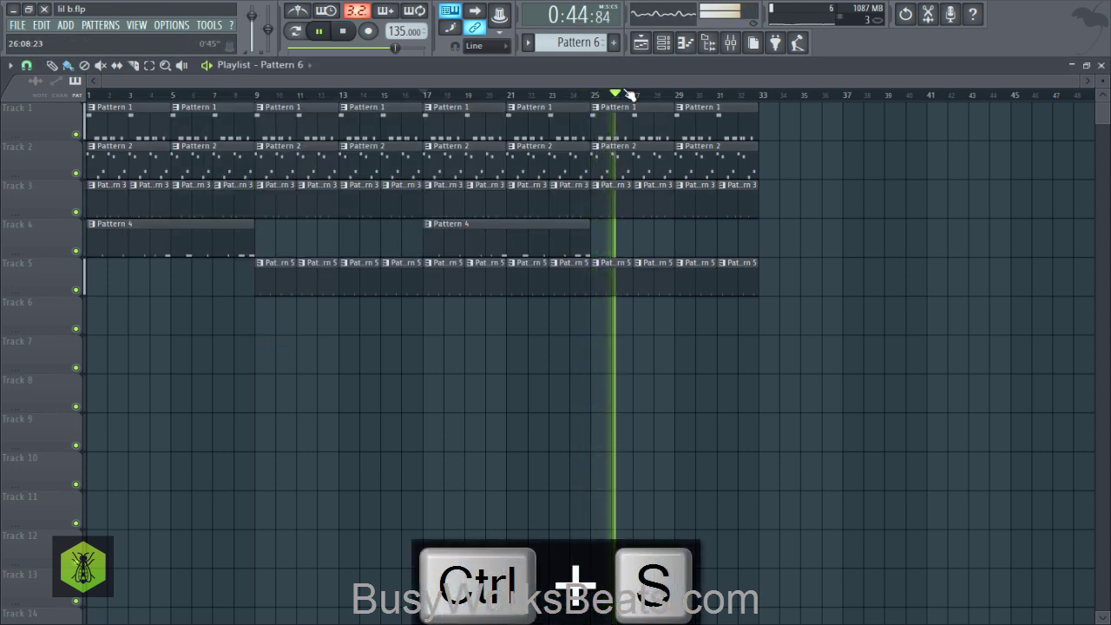
Close the playlist and the open sampler channel windows, including Whoo Chant, and save the project.
click(1100, 66)
key(F6)
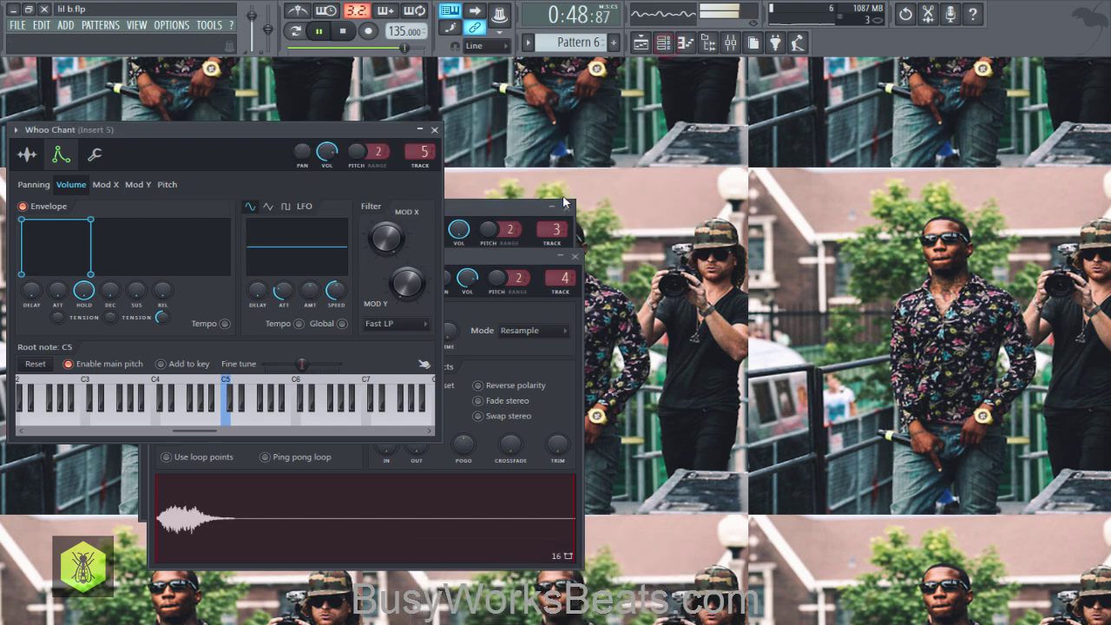
click(577, 256)
click(434, 130)
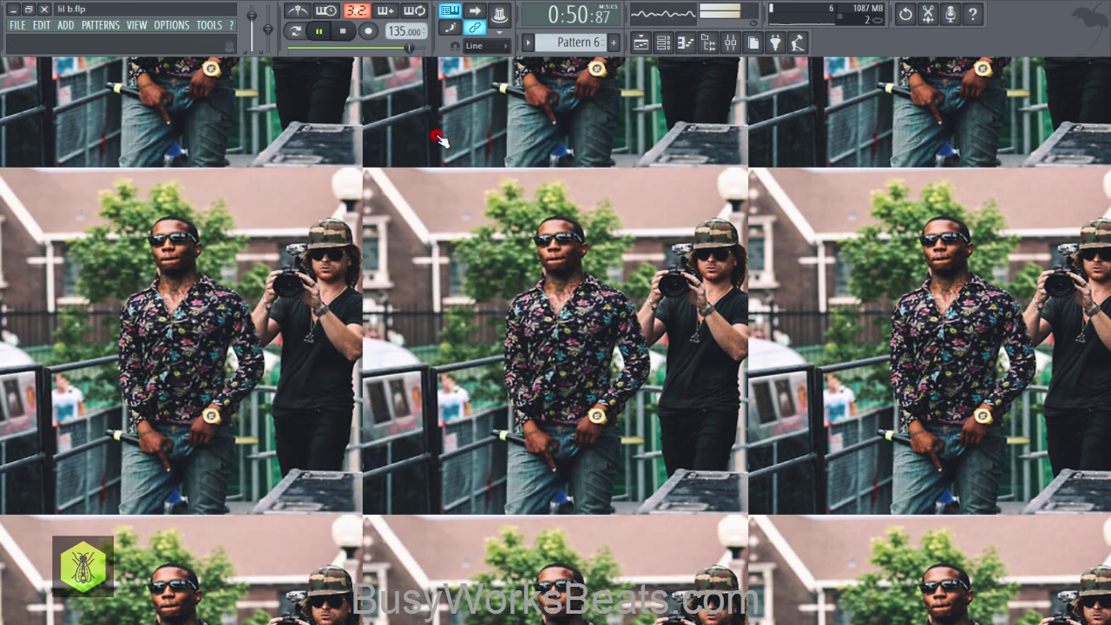
key(ctrl+s)
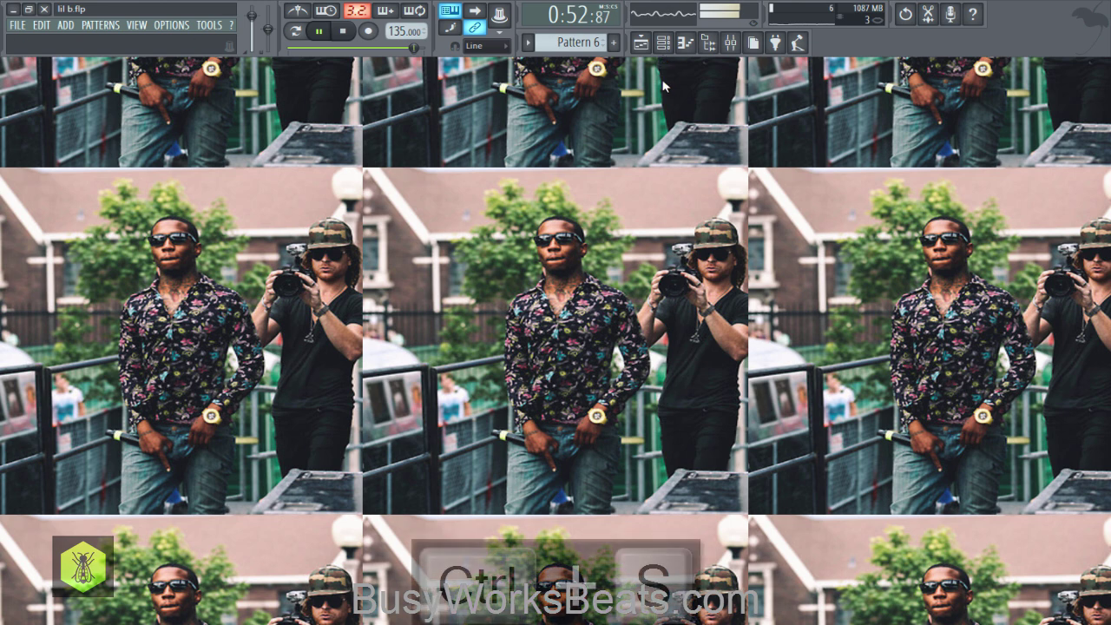
Reopen the playlist, save the project and bring up the channel rack for Pattern 6 while the song plays.
click(662, 43)
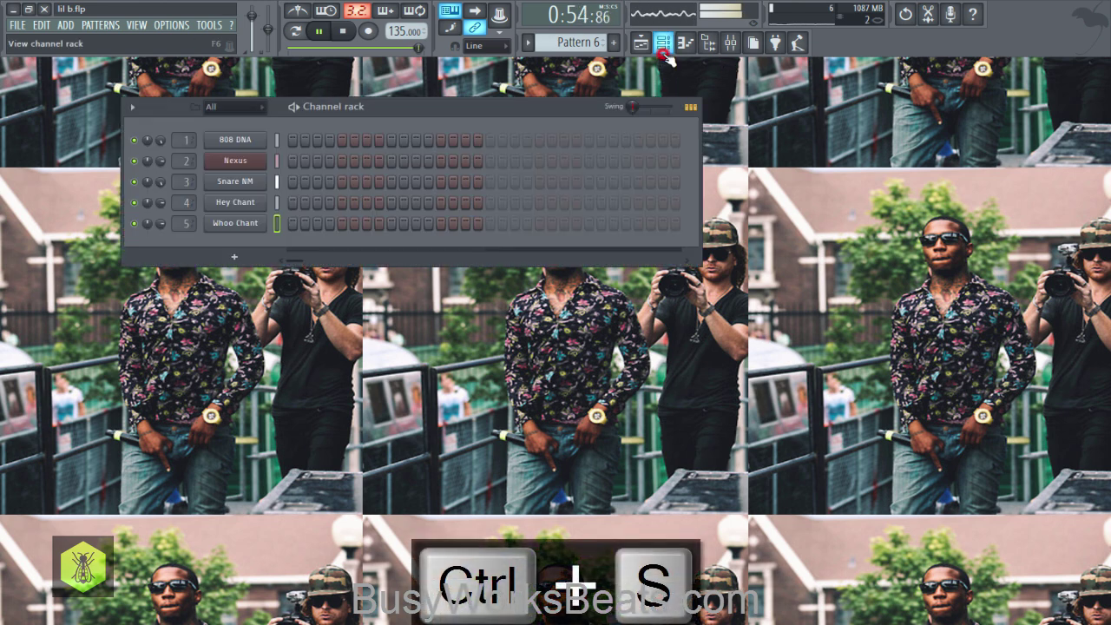
click(667, 44)
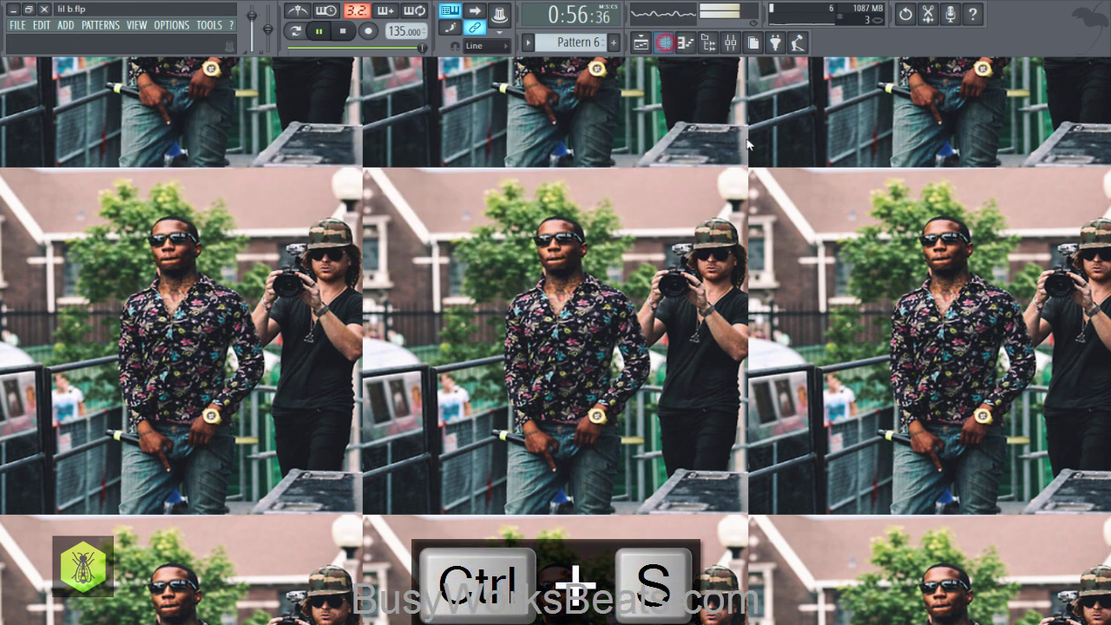
click(648, 50)
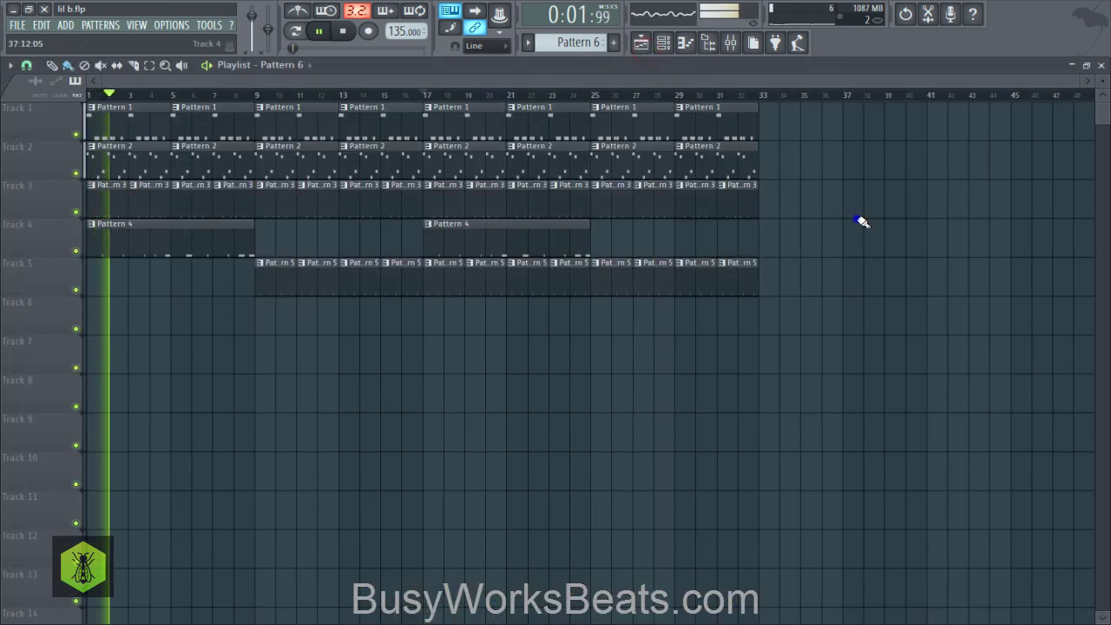
key(ctrl+s)
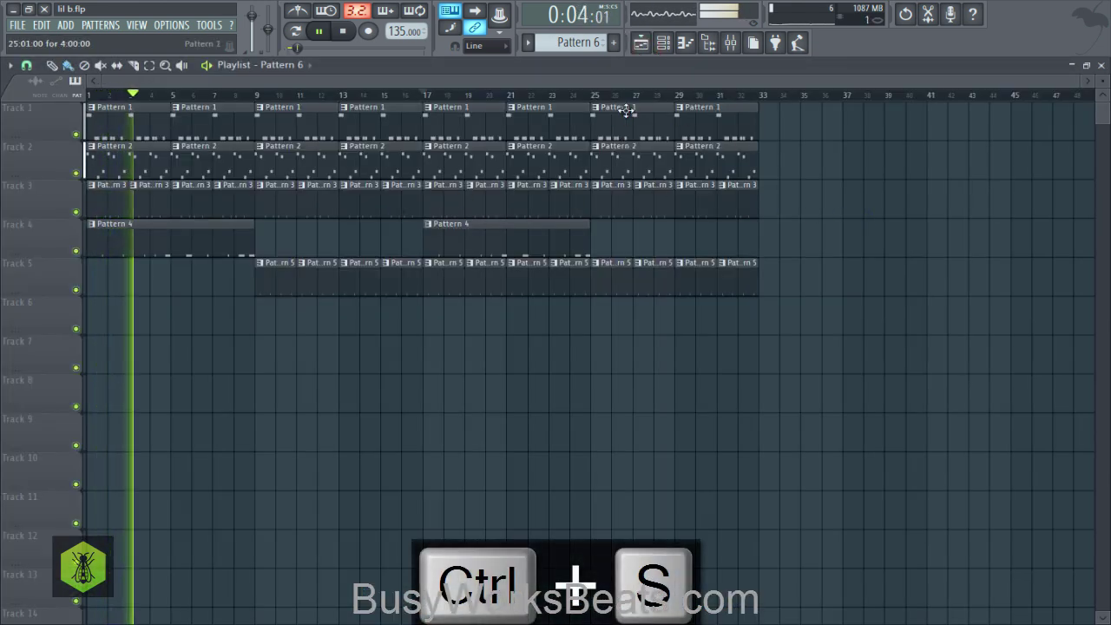
click(663, 43)
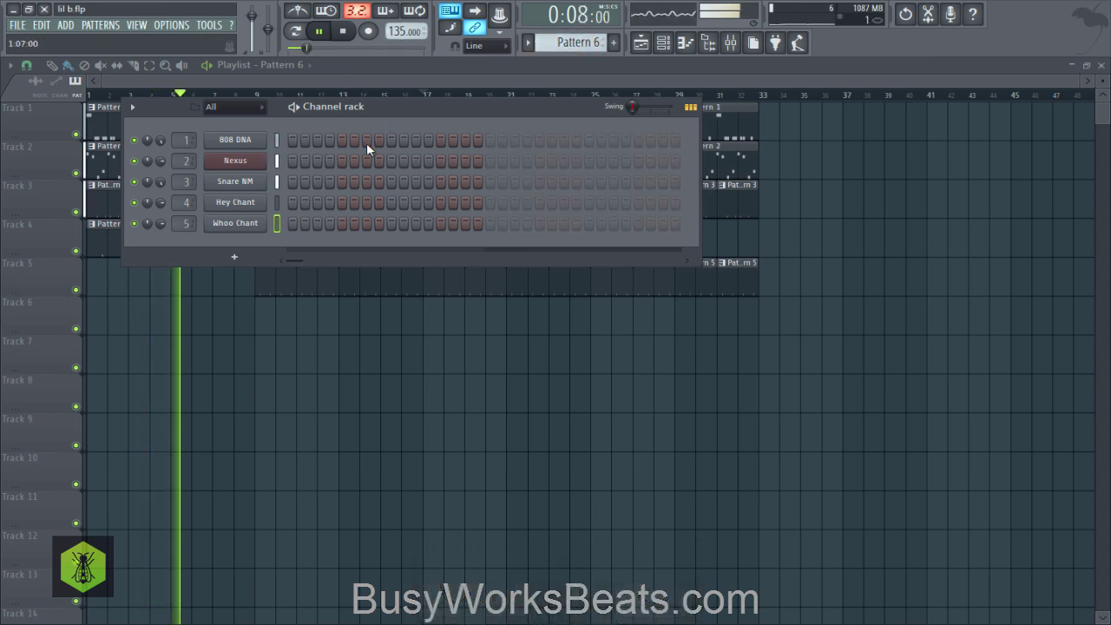
Save the project and load Closed Hi Hat X from the X Drums Hi Hats folder into a new channel.
key(ctrl+s)
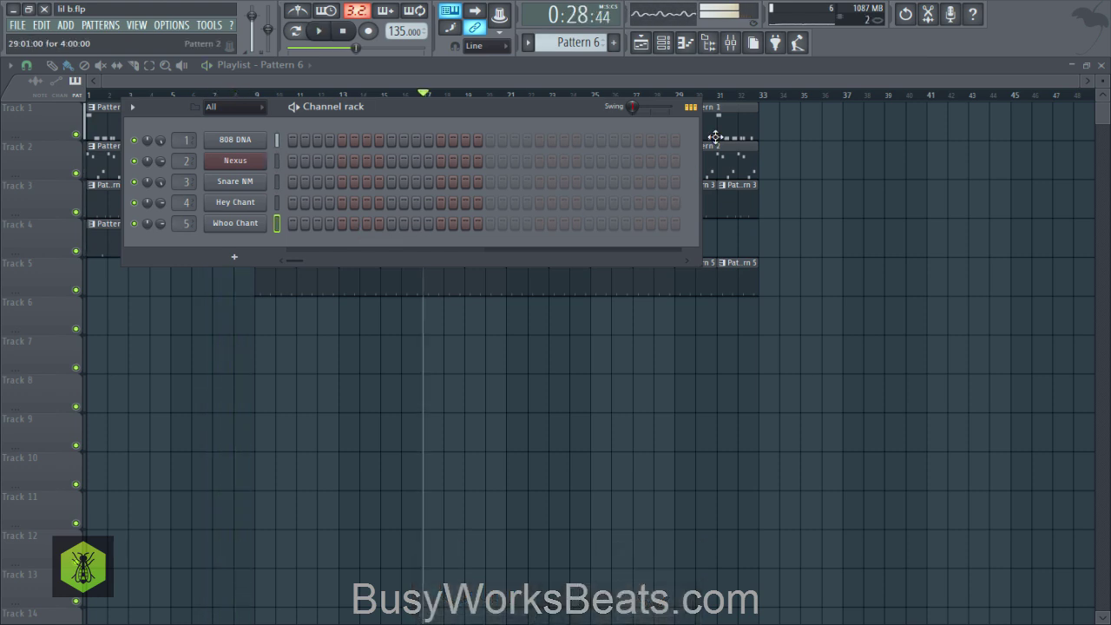
click(709, 45)
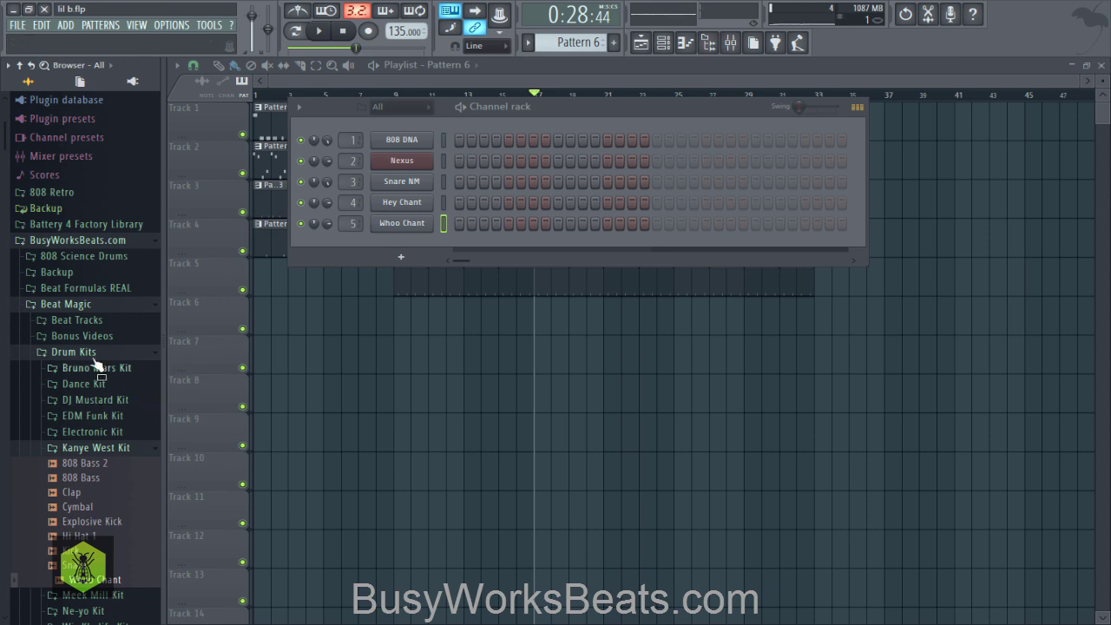
click(76, 308)
scroll(81, 267, down, 10)
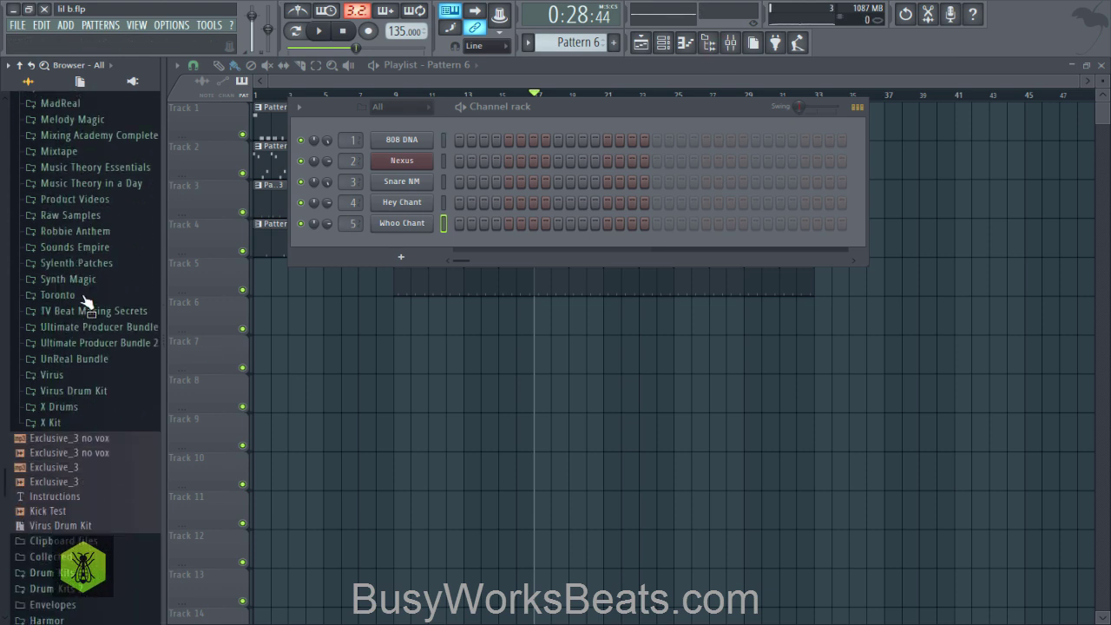
click(76, 308)
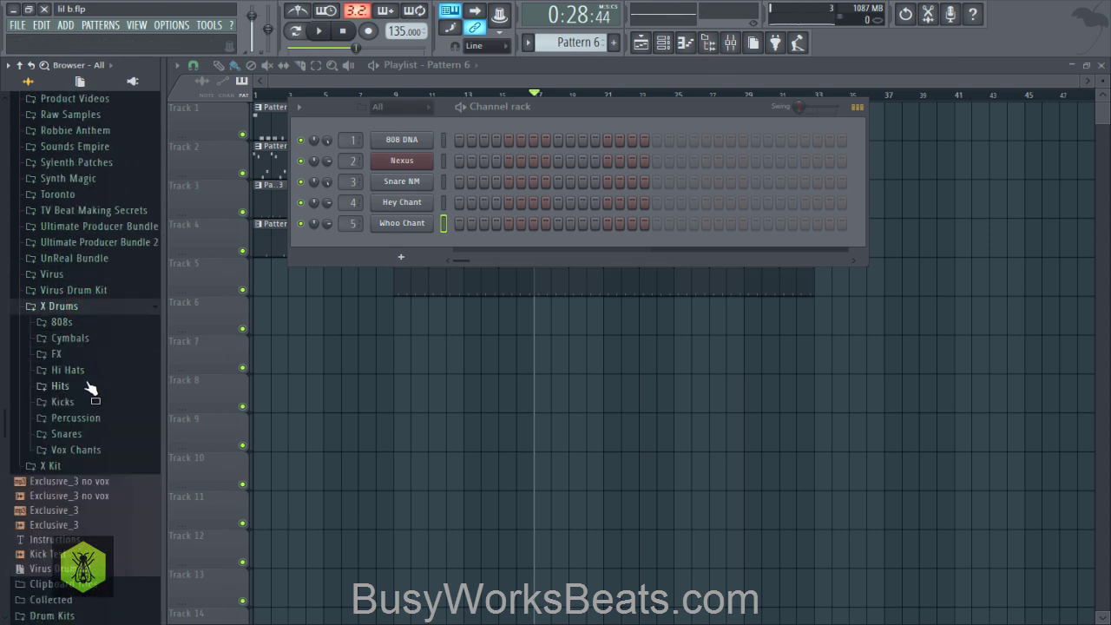
click(90, 370)
right_click(94, 492)
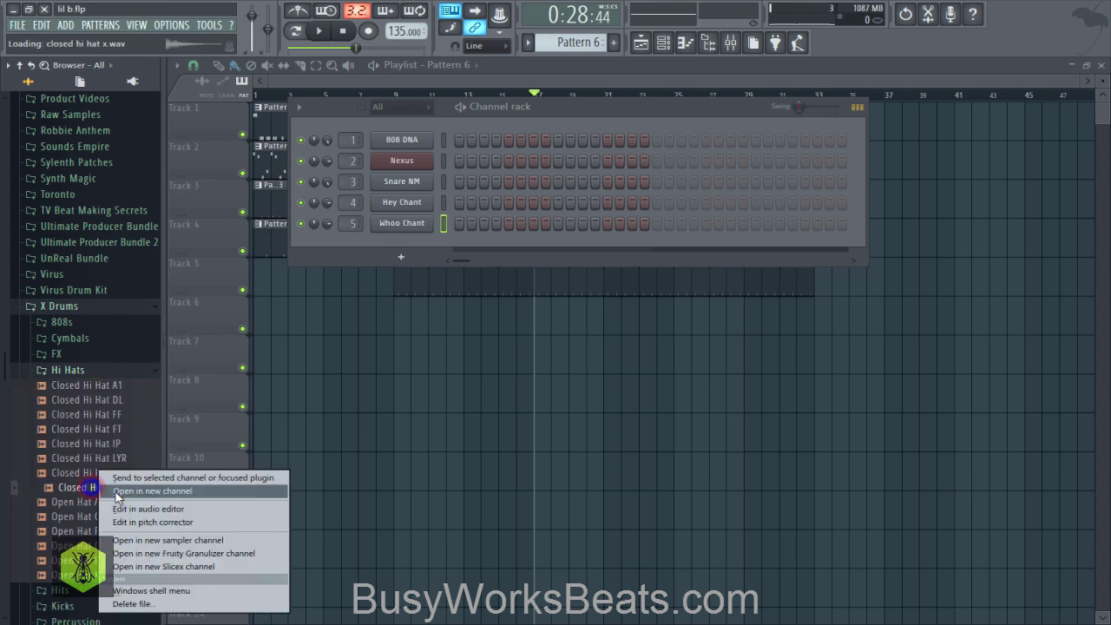
click(118, 493)
click(621, 148)
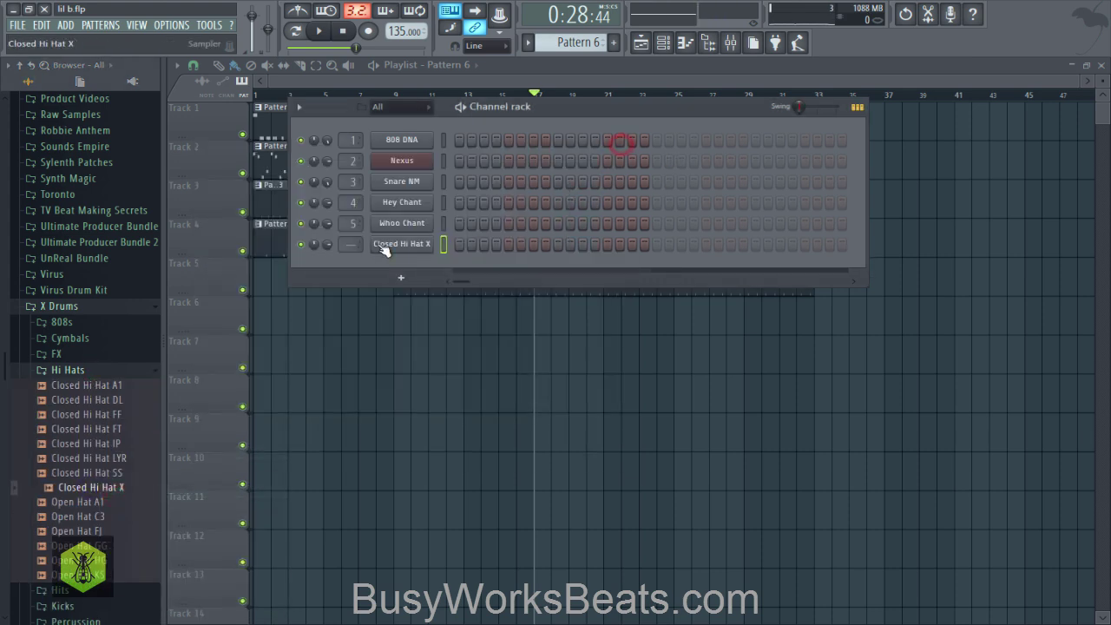
Place Pattern 6 at bar 1 on Track 6 and program Closed Hi Hat X on steps 1, 5–7, 13–15, 21–23 and 29–31.
key(space)
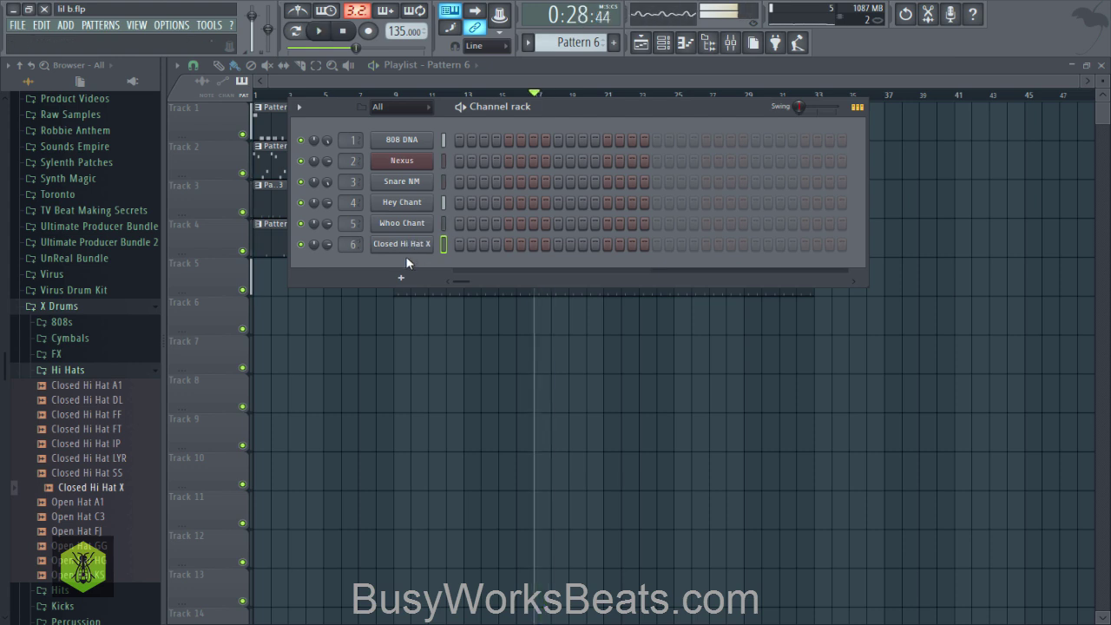
click(456, 250)
right_click(438, 331)
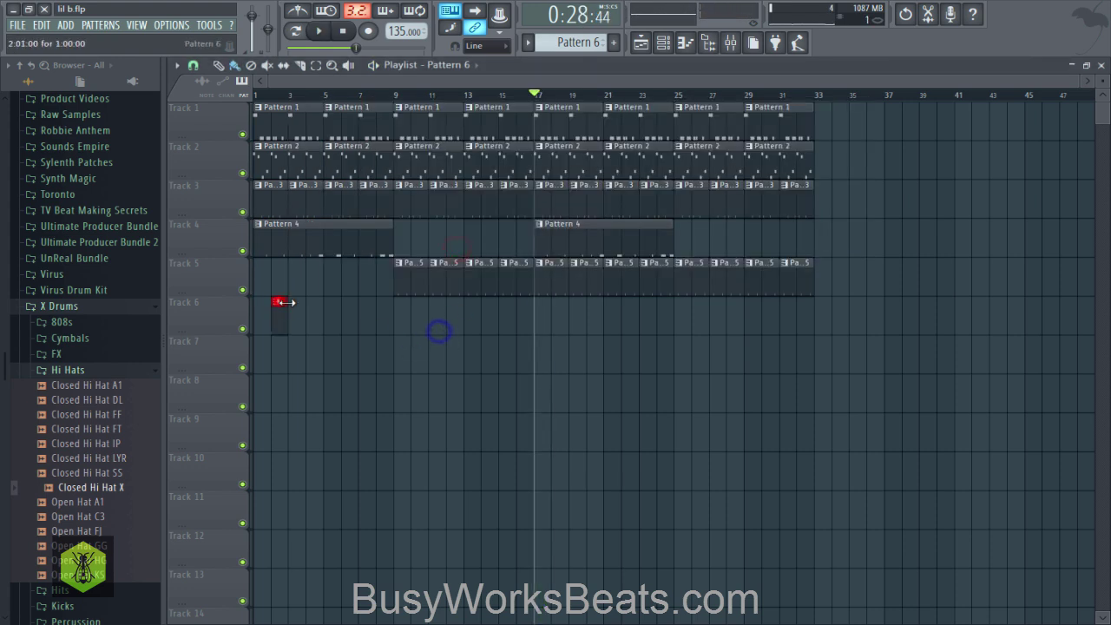
click(660, 43)
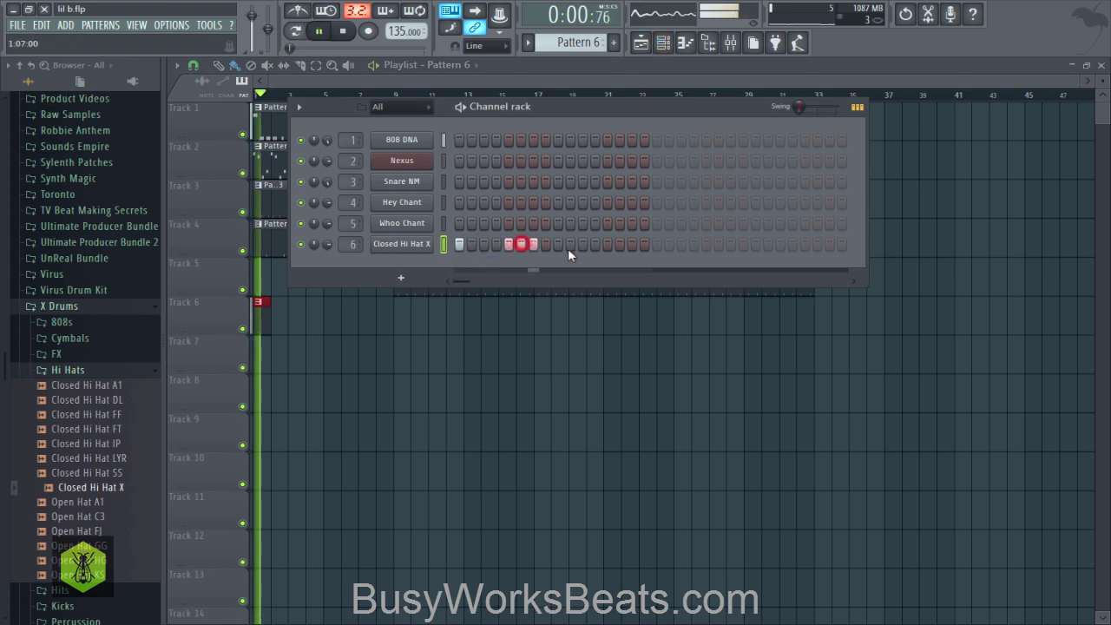
click(632, 245)
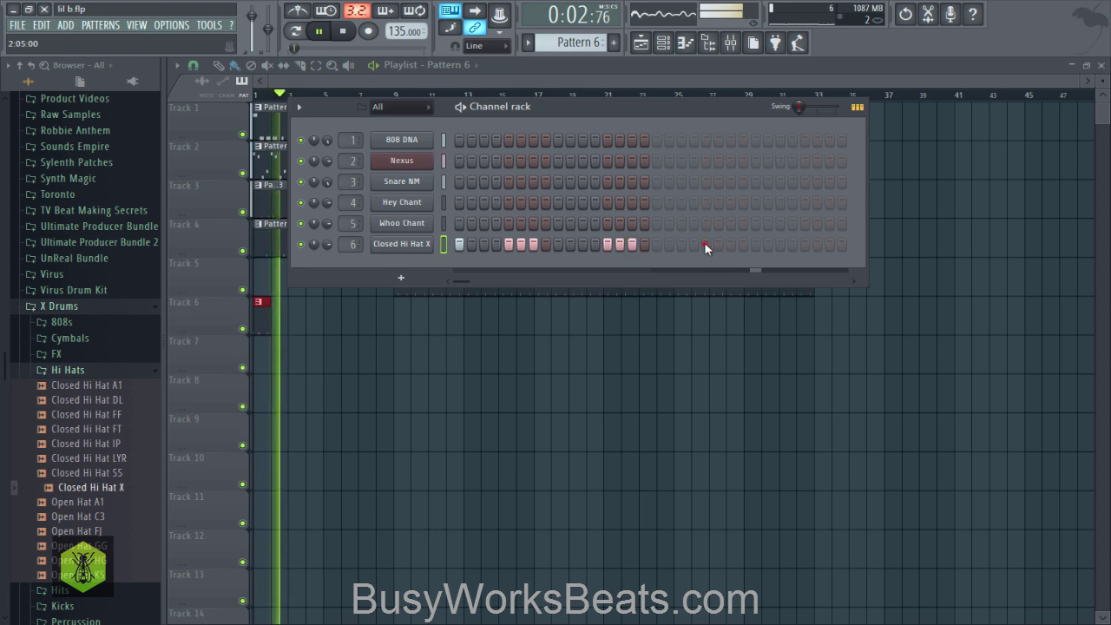
drag(704, 247, 730, 247)
Repeat the Pattern 6 hi-hat clips along Track 6 to fill bars 1–8 and bars 17–32.
right_click(682, 387)
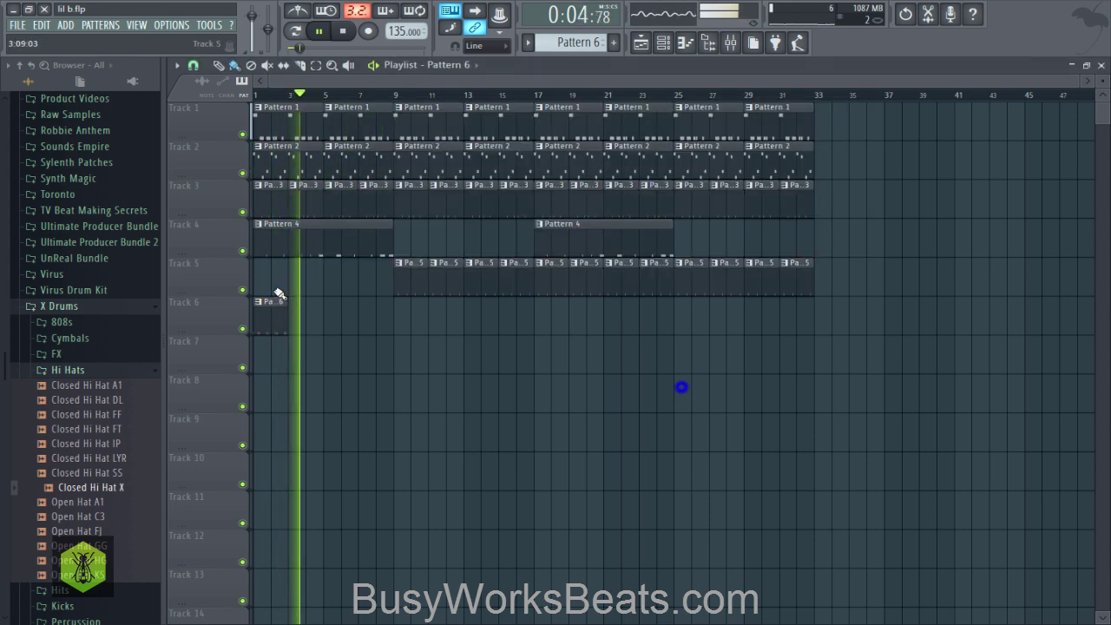
drag(295, 321, 373, 323)
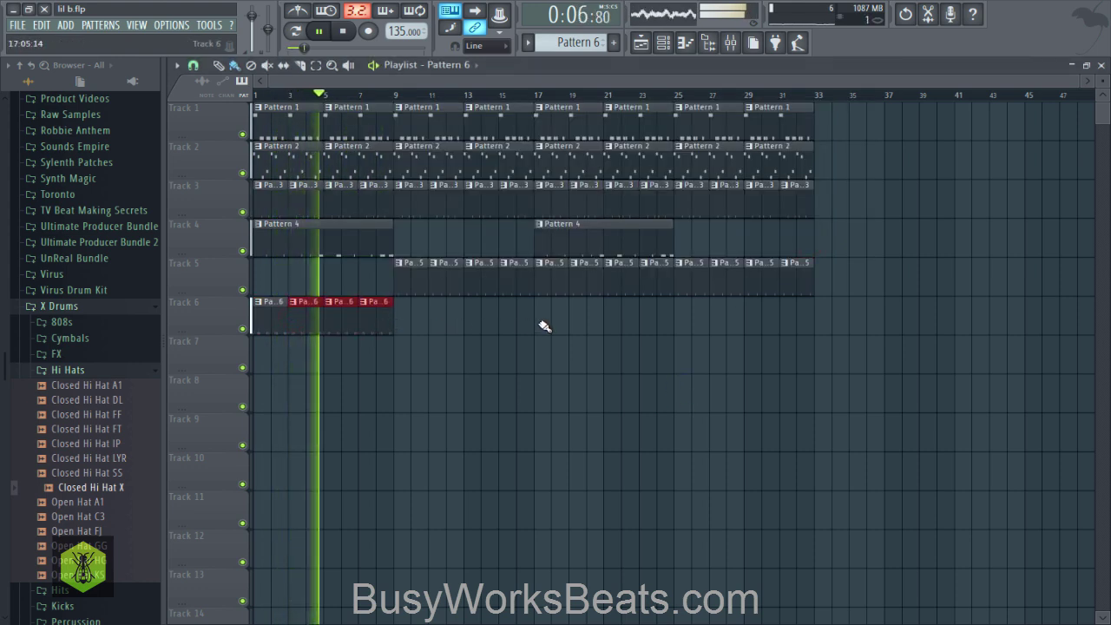
mouse_move(544, 326)
mouse_down()
mouse_move(702, 329)
mouse_move(788, 354)
mouse_up()
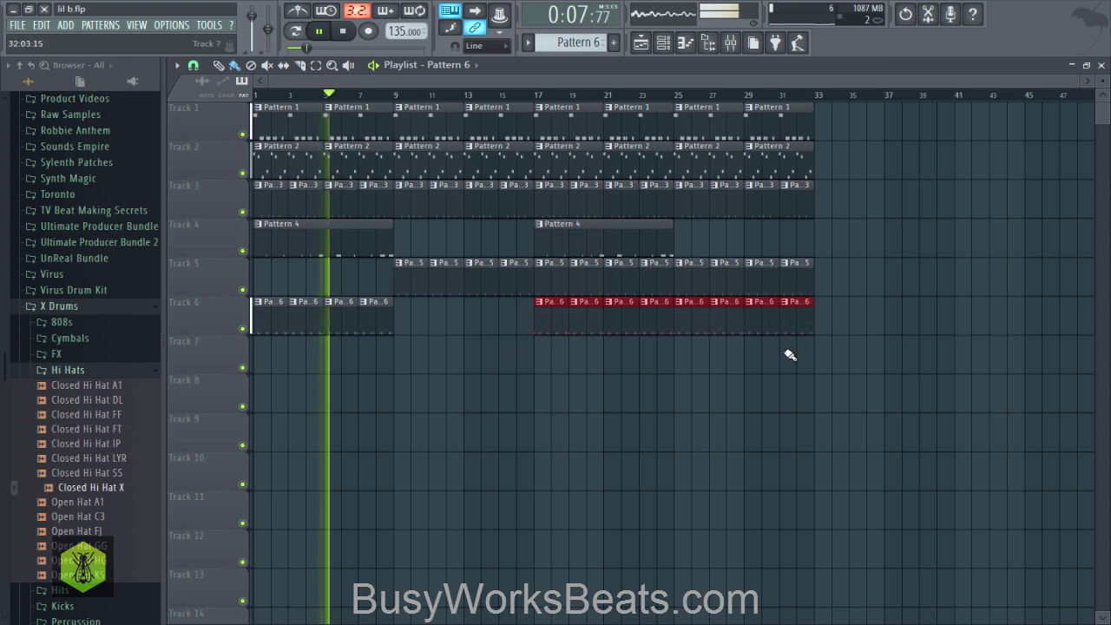
Stop playback, clone Pattern 6 and clear the first hi-hat step in the clone.
click(664, 45)
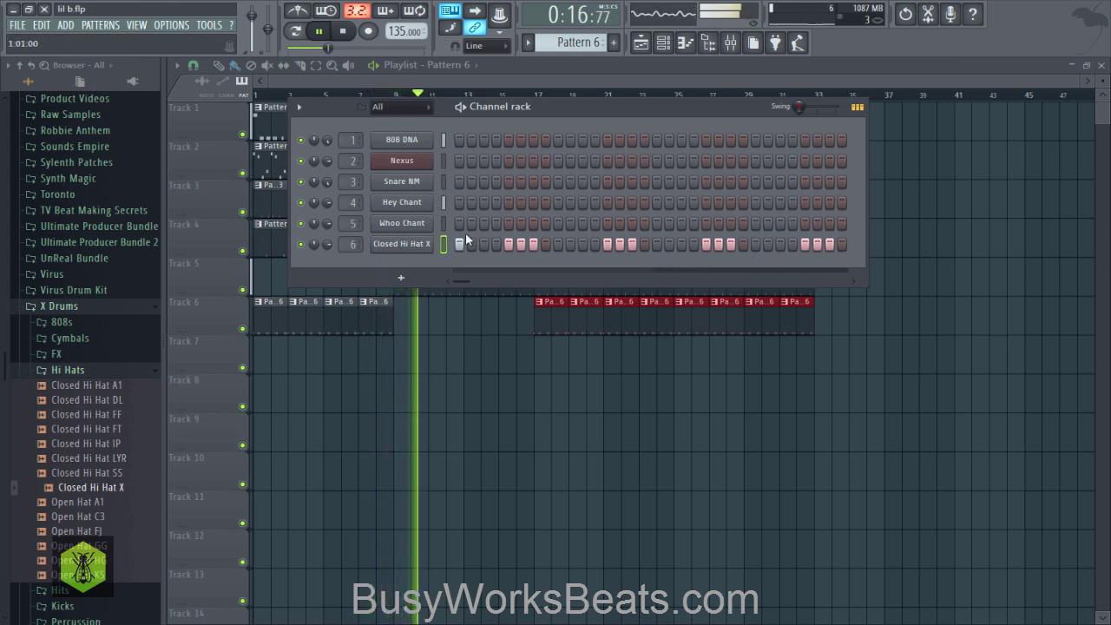
key(space)
click(530, 42)
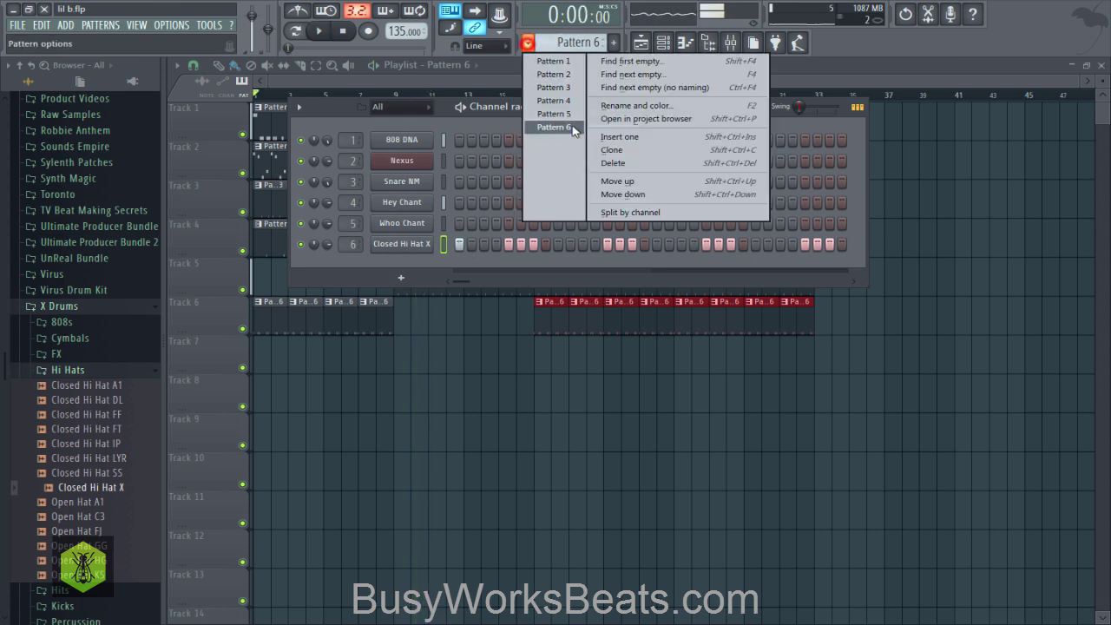
click(602, 152)
click(461, 234)
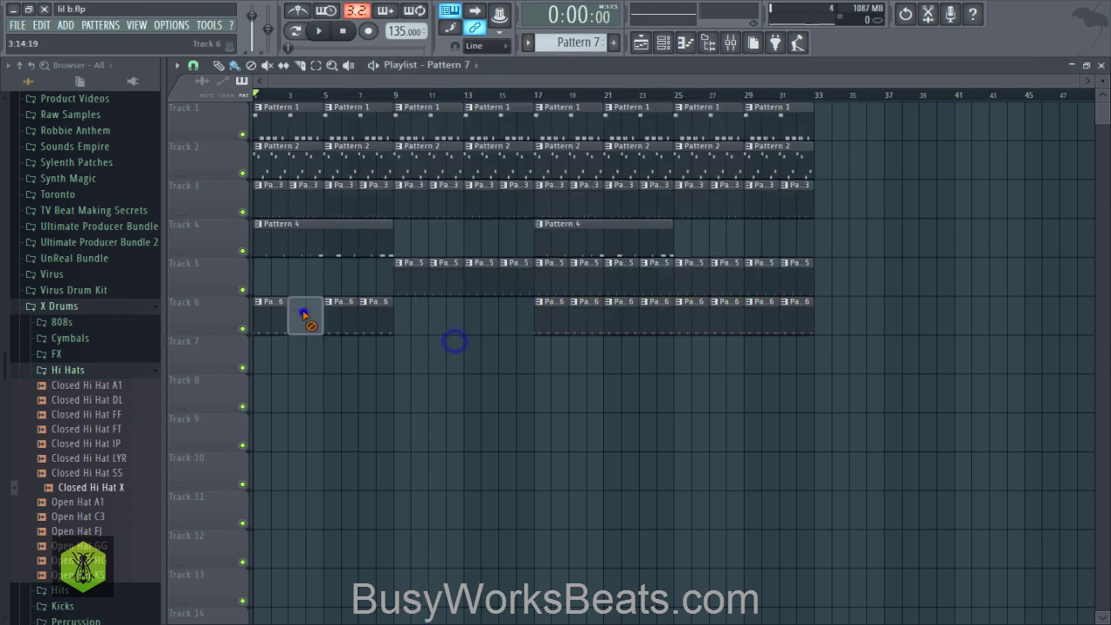
Replace every second Pattern 6 clip on Track 6 with Pattern 7 so the two hi-hat patterns alternate.
drag(391, 313, 692, 295)
right_click(556, 321)
click(372, 308)
During playback, lower the hi-hat's mixer track Insert 6 to -7.6 dB and load UAD Precision Limiter in the Master's second effect slot.
key(space)
click(729, 51)
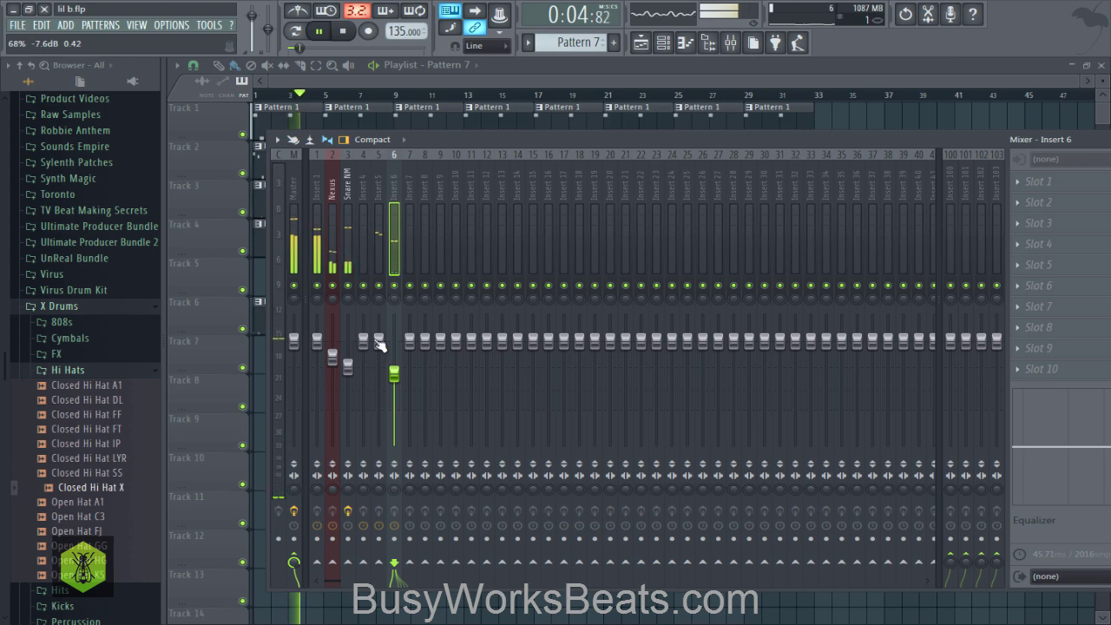
click(296, 193)
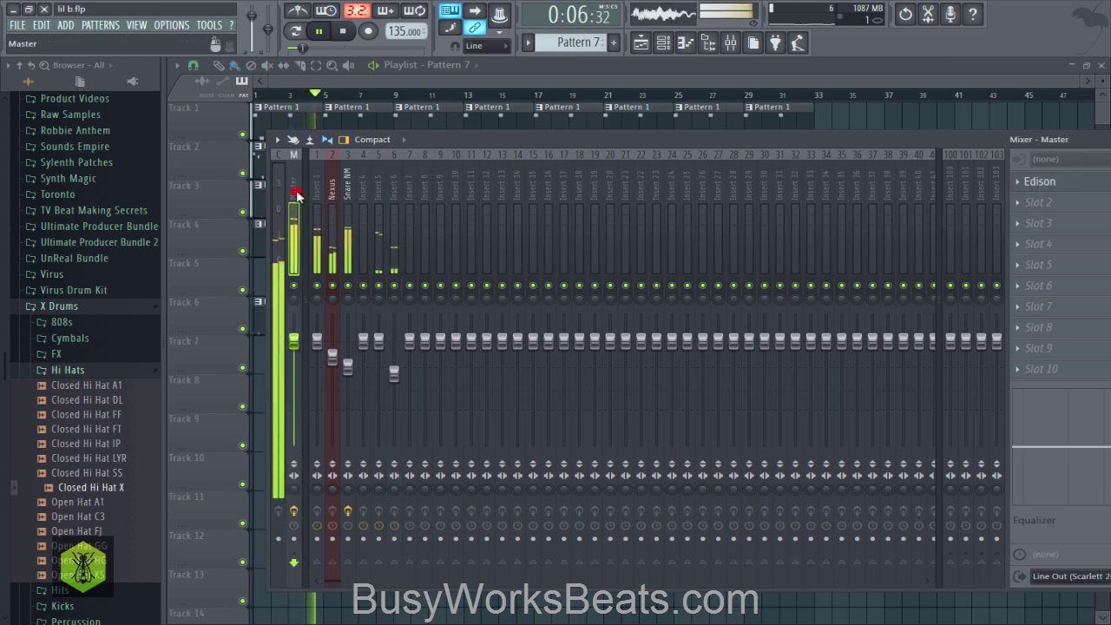
click(1041, 203)
click(757, 308)
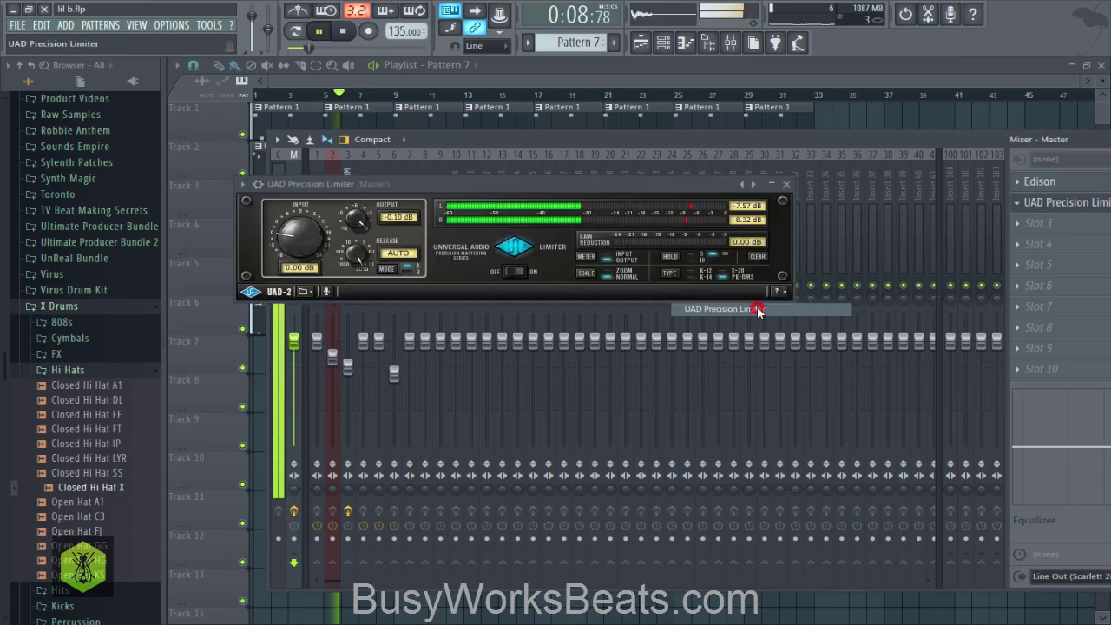
click(785, 186)
right_click(860, 114)
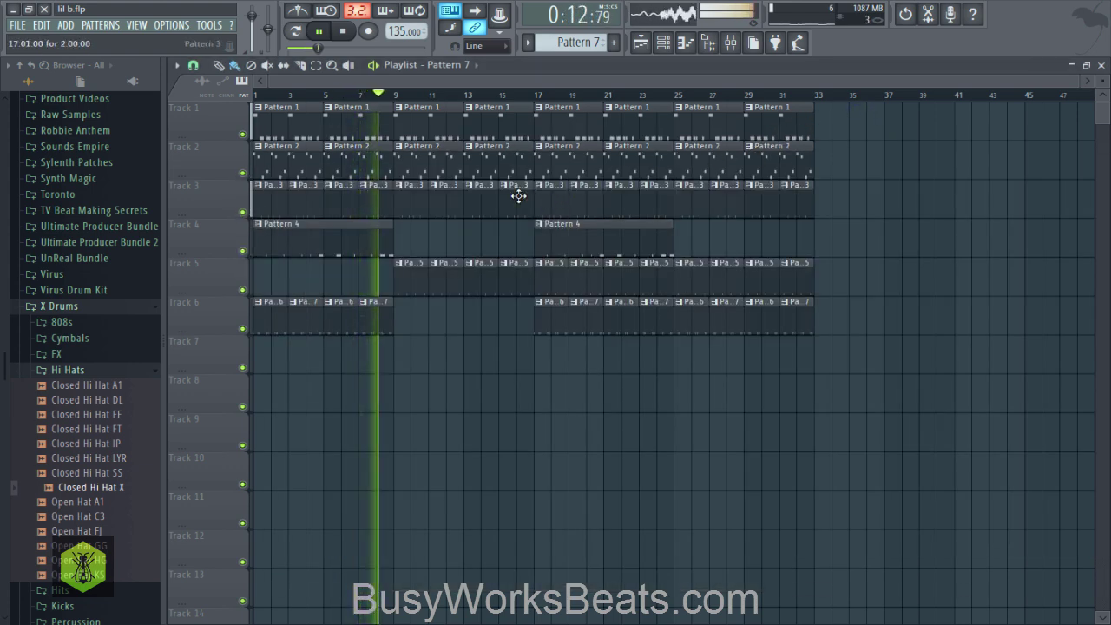
Collapse the Hi Hats and X Drums folders, hide the browser and save the project.
click(156, 370)
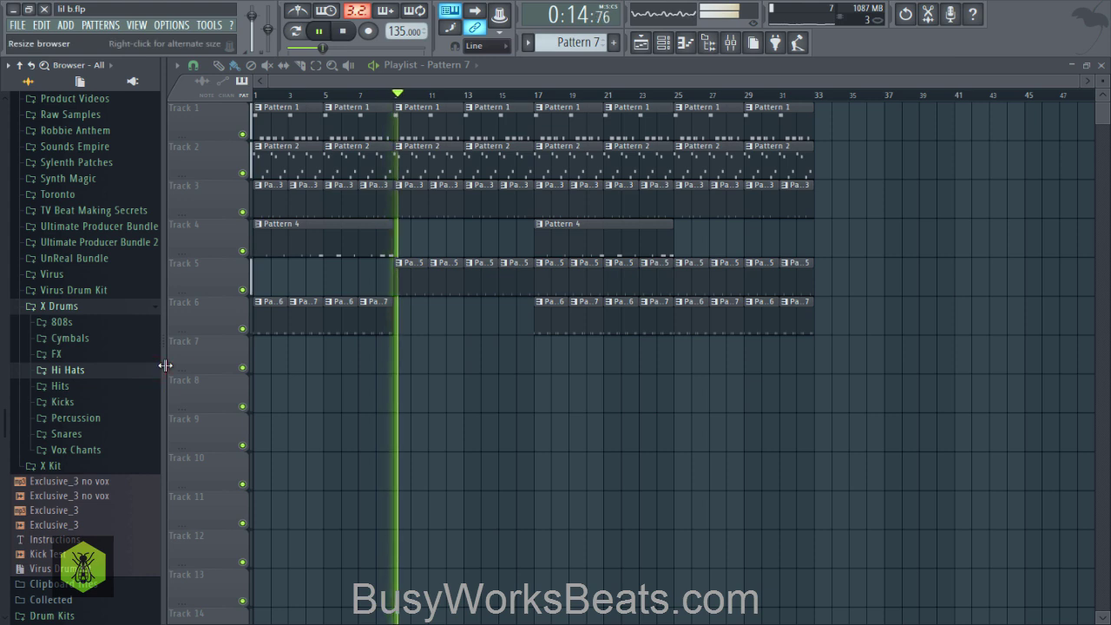
click(87, 307)
click(708, 45)
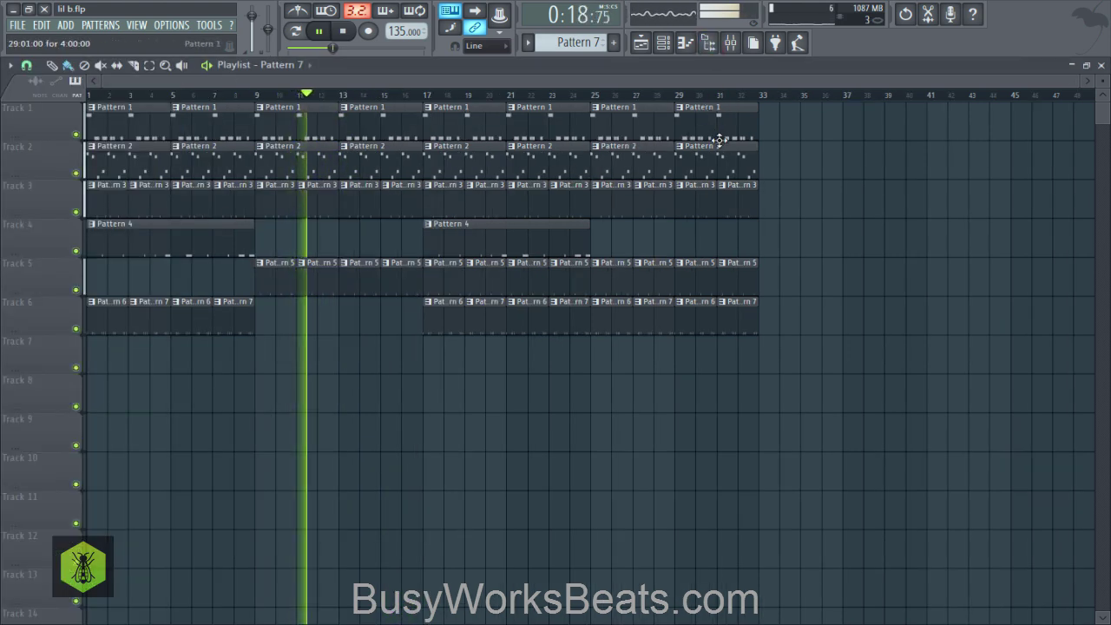
key(ctrl+s)
Switch to the empty Pattern 8 with the channel rack open, and return to the playlist.
click(664, 43)
drag(583, 46, 582, 40)
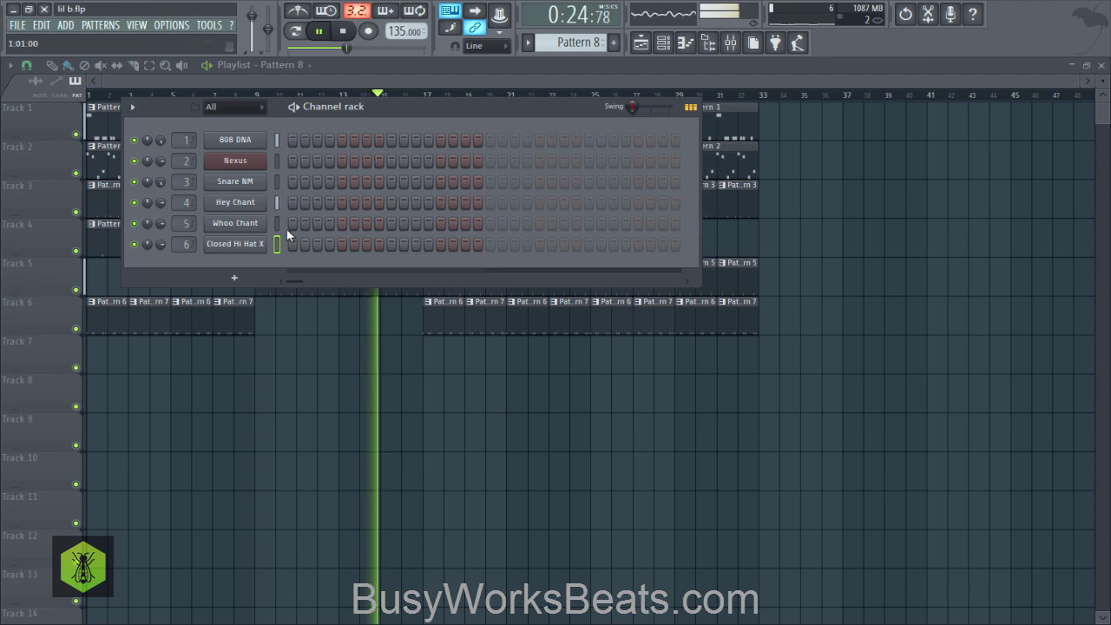
click(342, 364)
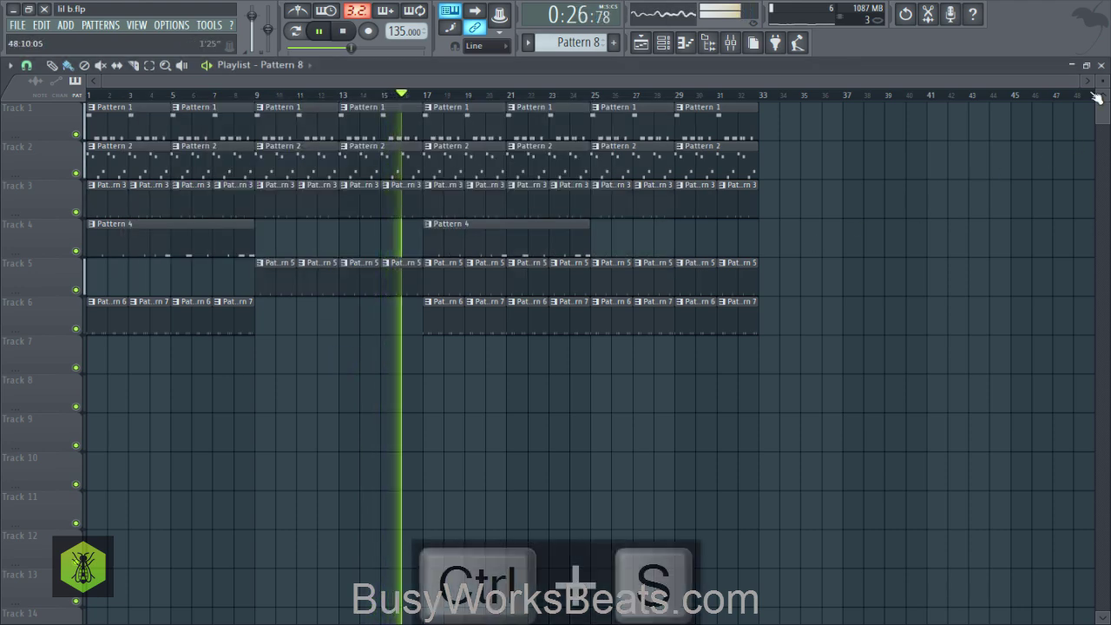
Close the playlist and the channel rack to clear the workspace, and save the project.
click(1100, 66)
click(1006, 138)
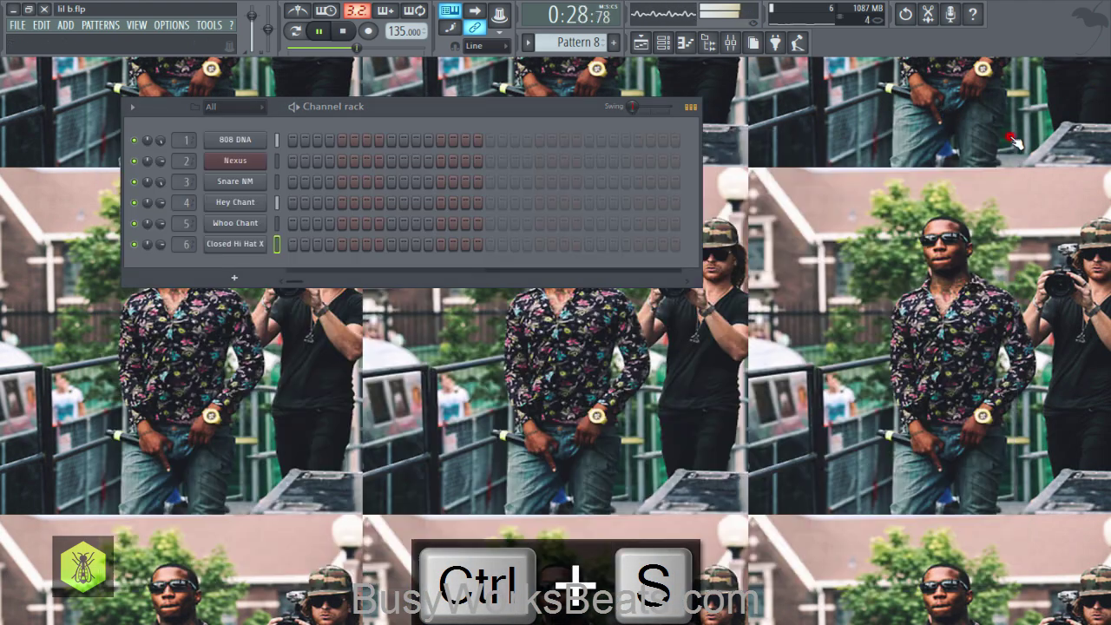
click(686, 41)
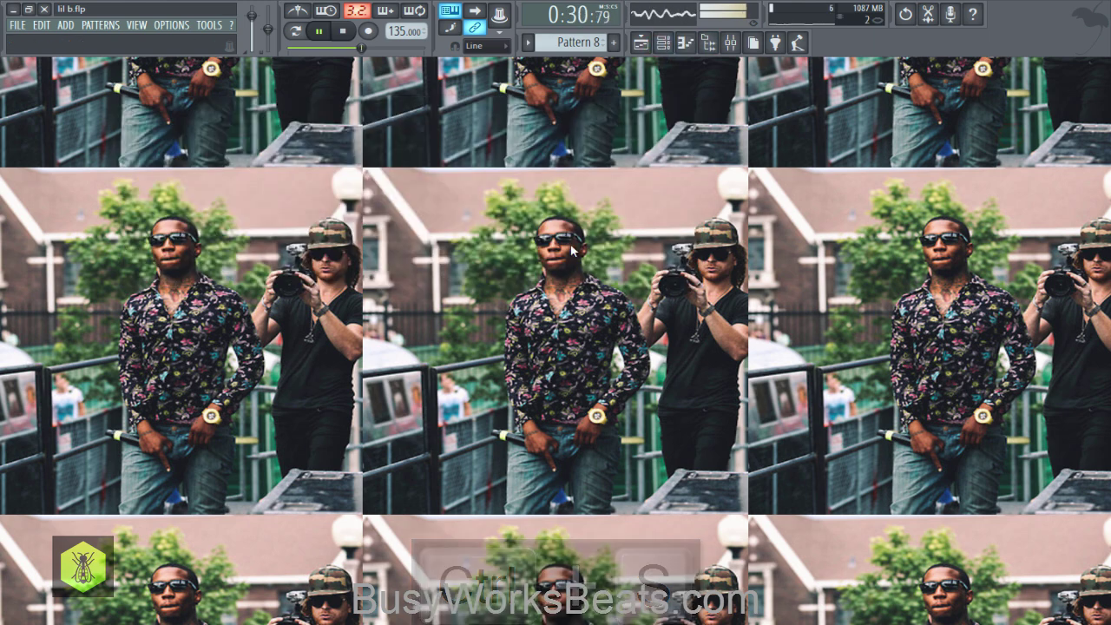
key(ctrl+s)
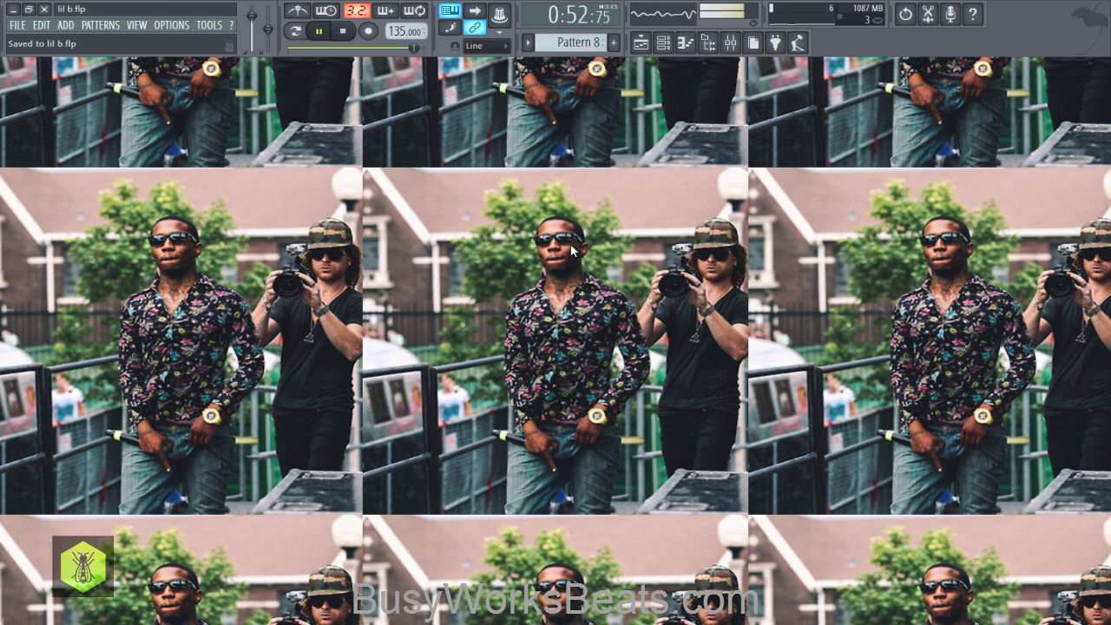
Replay the finished beat from the start to review it, saving the project before and after.
key(space)
key(ctrl+s)
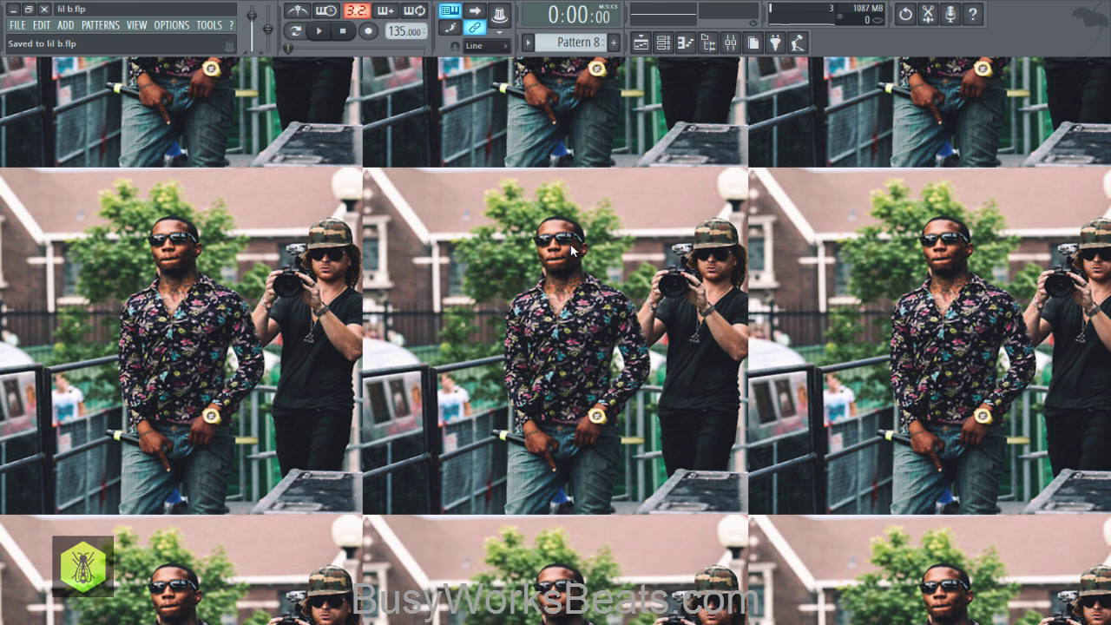
key(space)
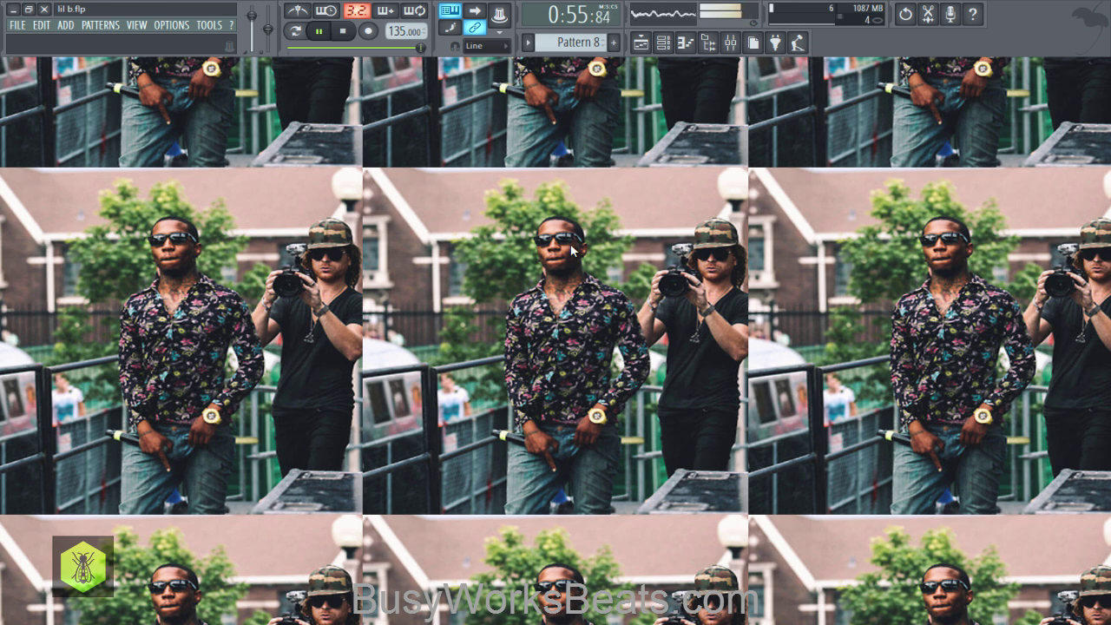
key(space)
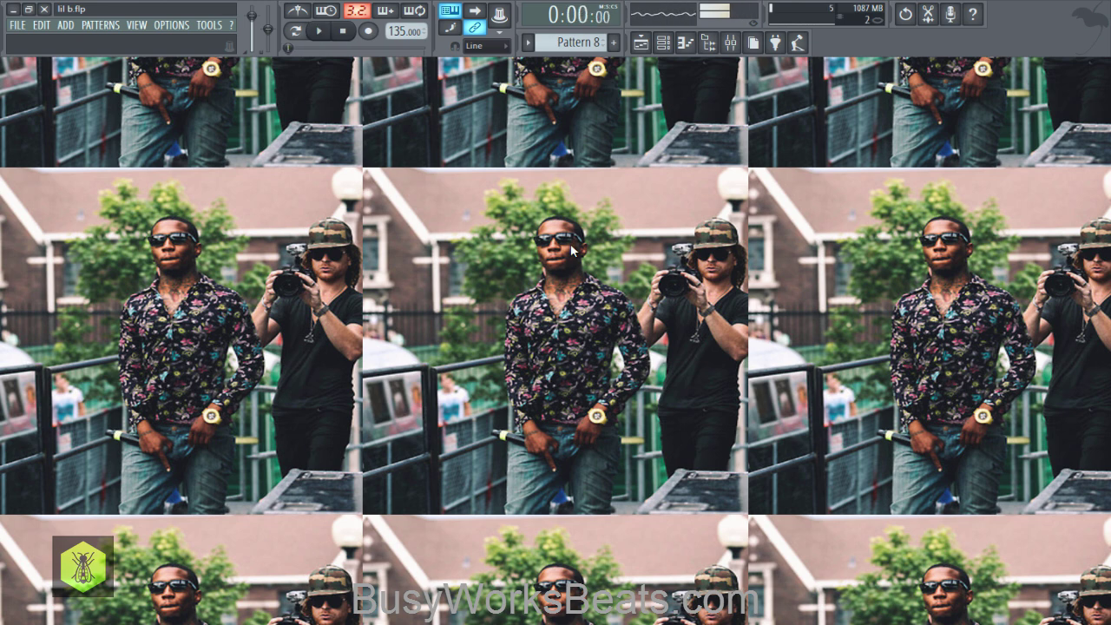
key(ctrl+s)
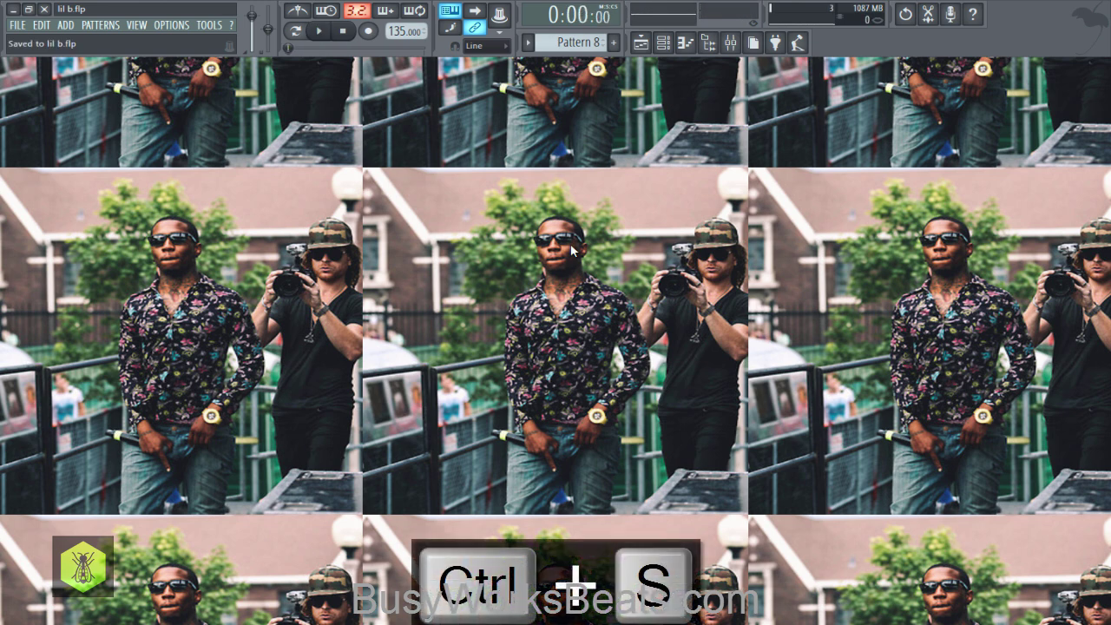